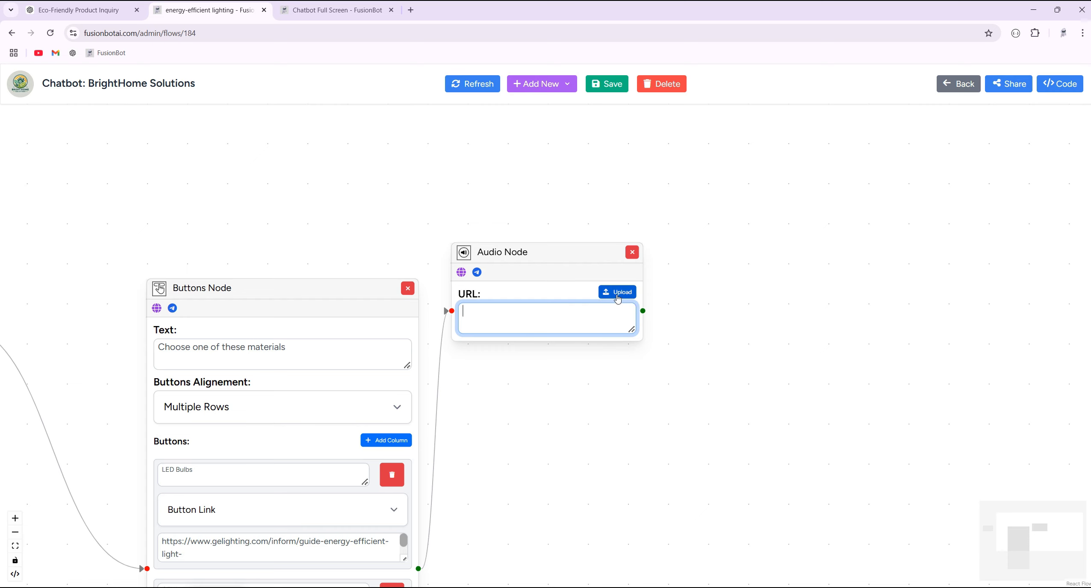
Upload an audio file for the Audio Node, use it as the node's source and briefly preview its playback.
left_click(617, 299)
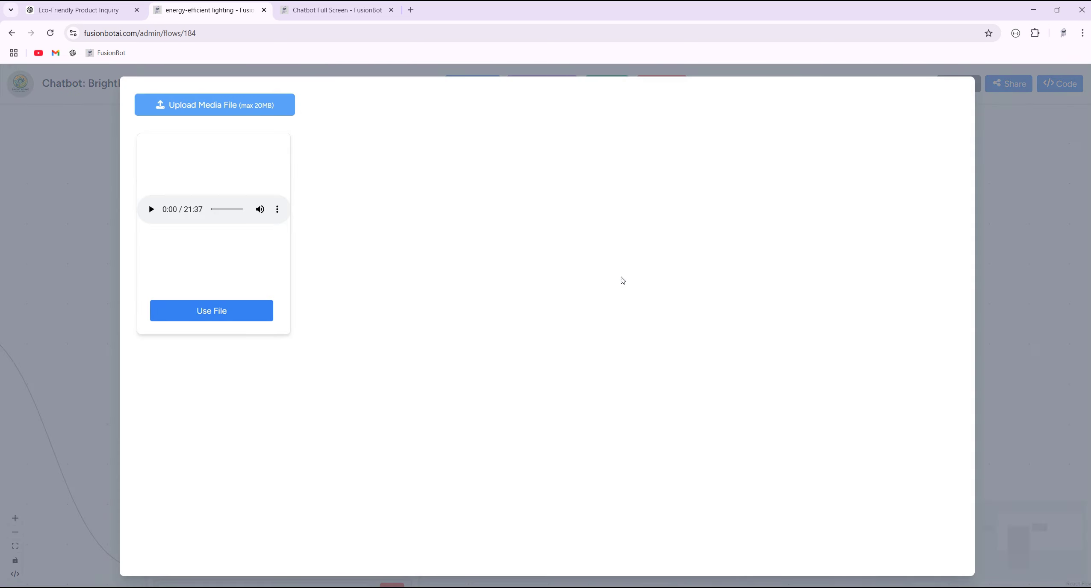
left_click(214, 105)
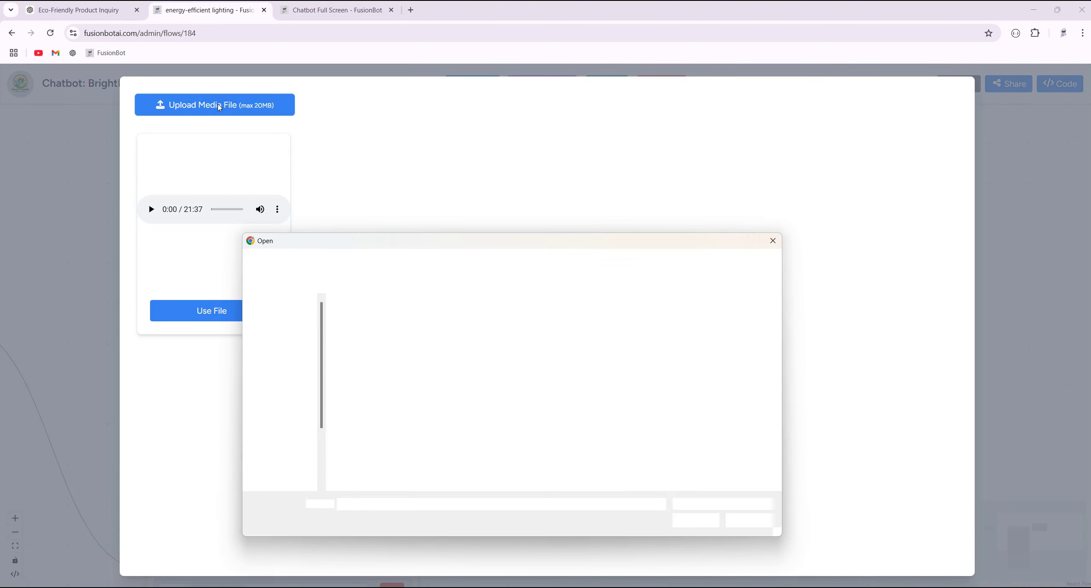
double_click(626, 400)
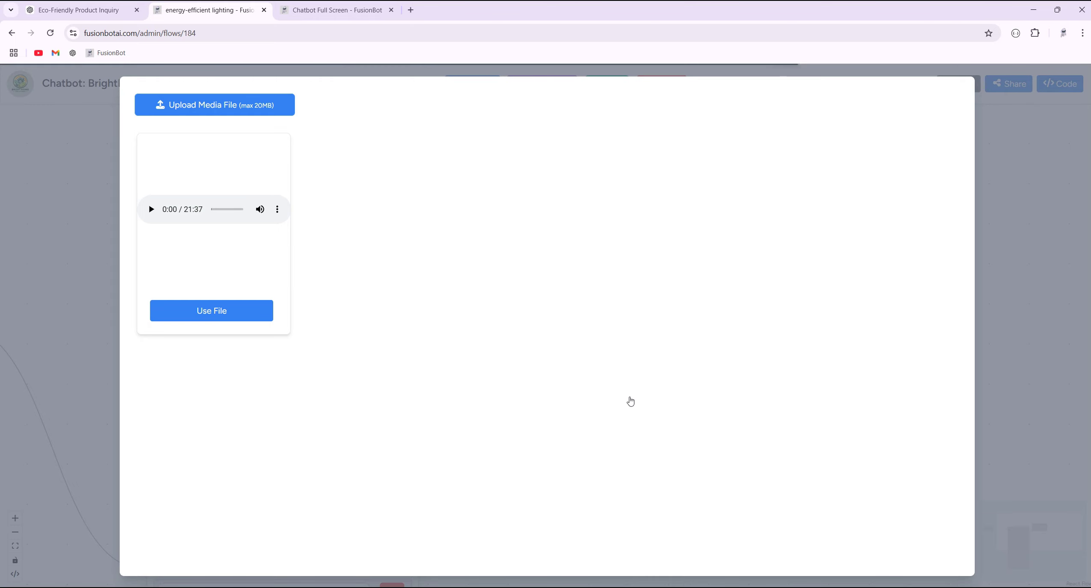
left_click(391, 314)
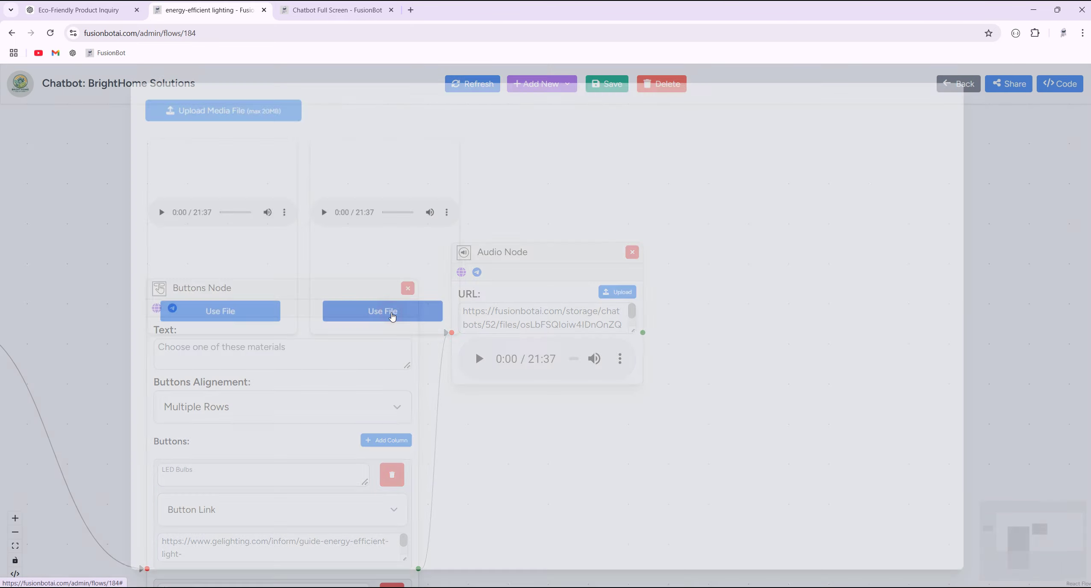
left_click(480, 361)
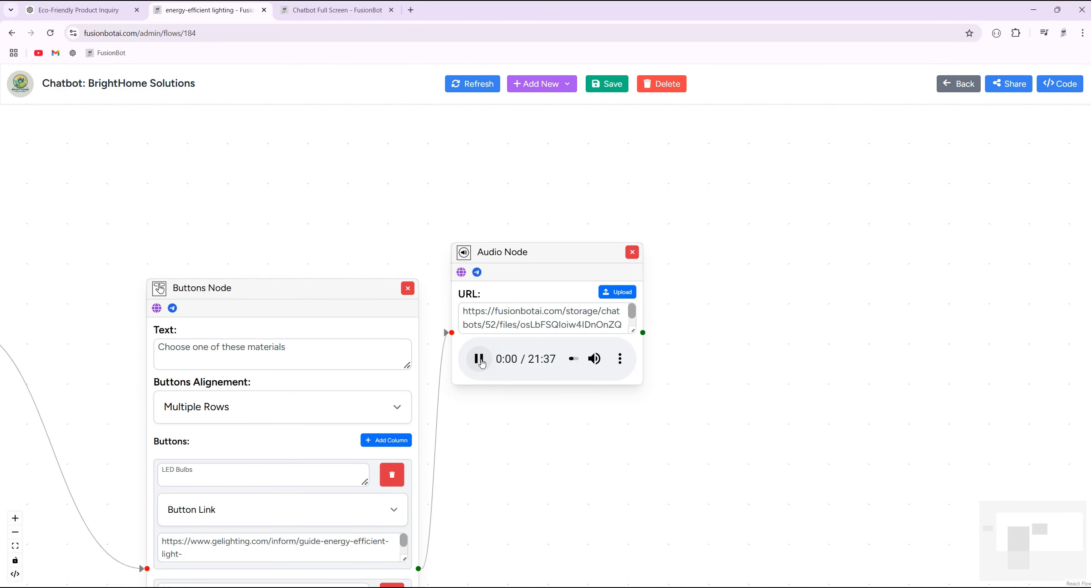
left_click(480, 361)
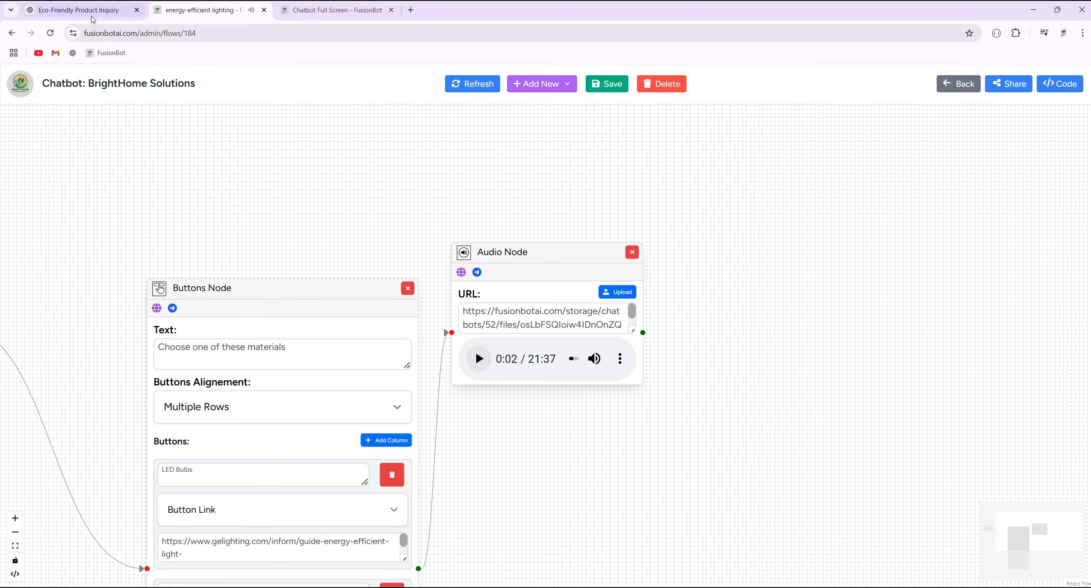
Switch to the ChatGPT conversation and copy the "Home Insulation" heading from the keyword list.
left_click(79, 9)
scroll(501, 323, "up", 10)
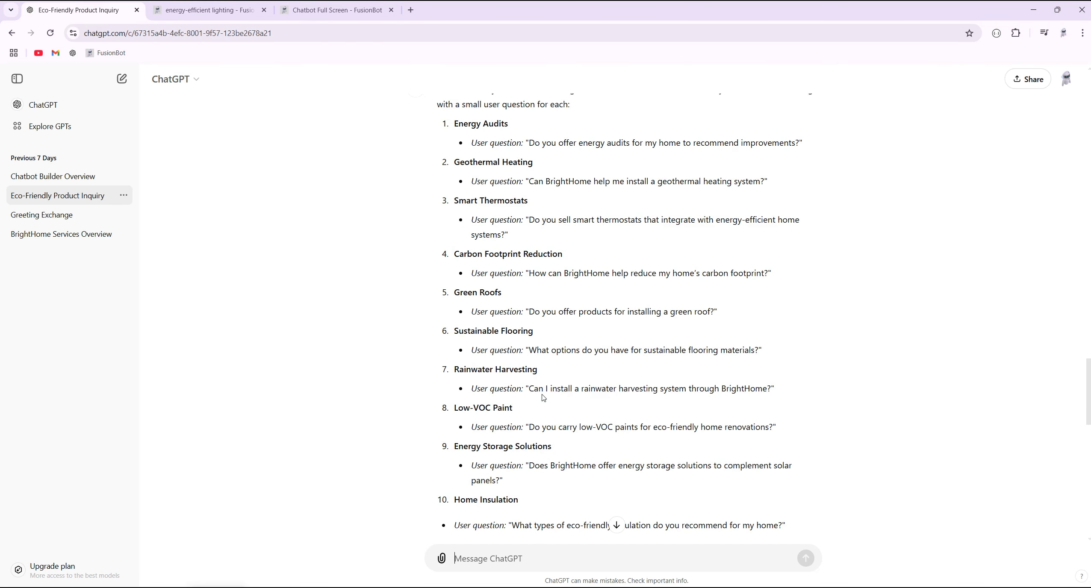
scroll(542, 397, "down", 3)
left_click_drag(506, 393, 454, 393)
right_click(476, 392)
left_click(500, 403)
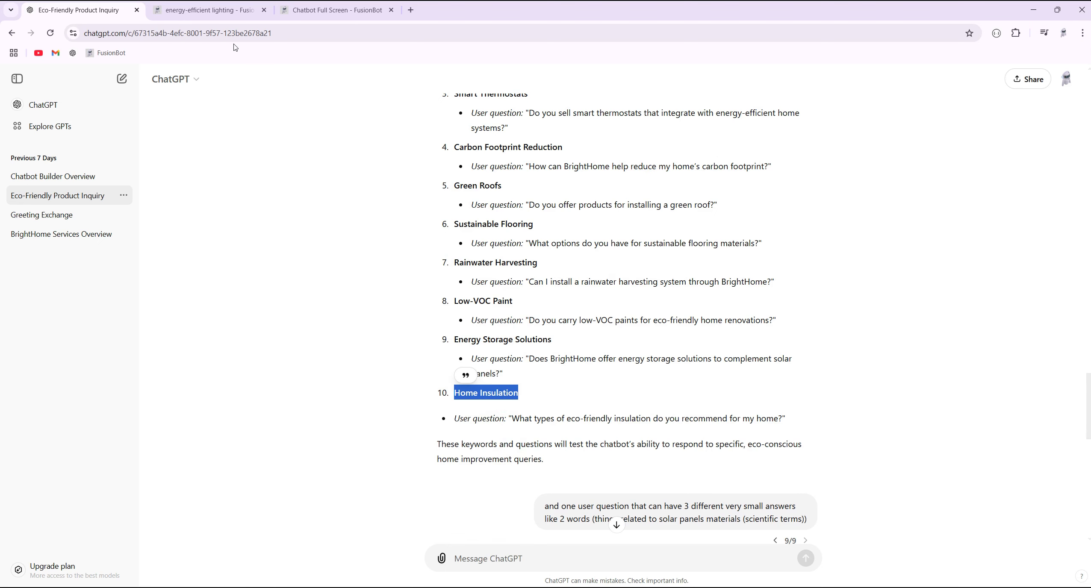
Return to the FusionBot flow editor, go back to the chatbot's triggers and start a new trigger named test_audio.
left_click(233, 11)
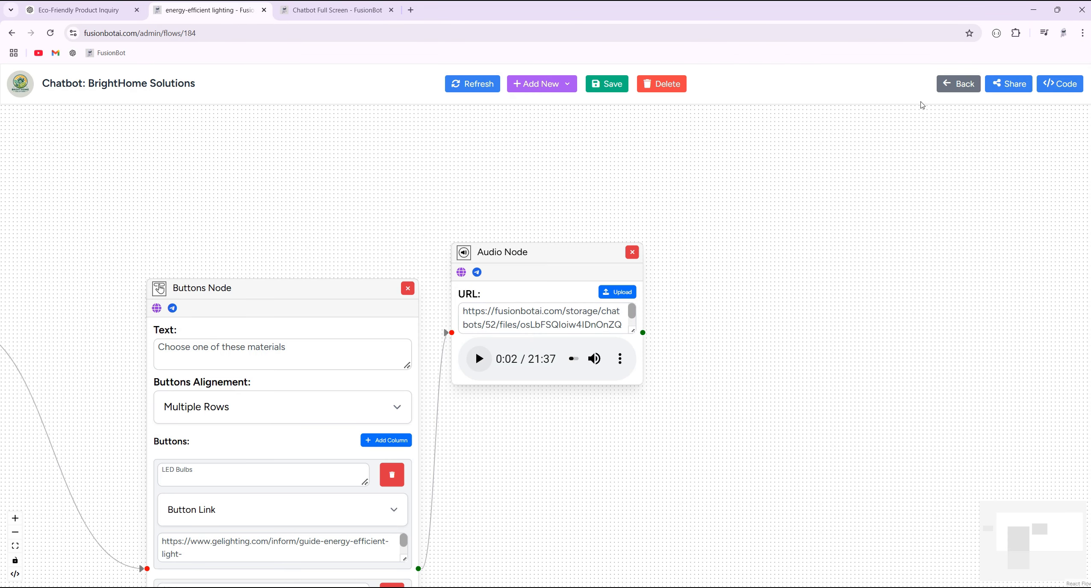
left_click(955, 84)
left_click(508, 206)
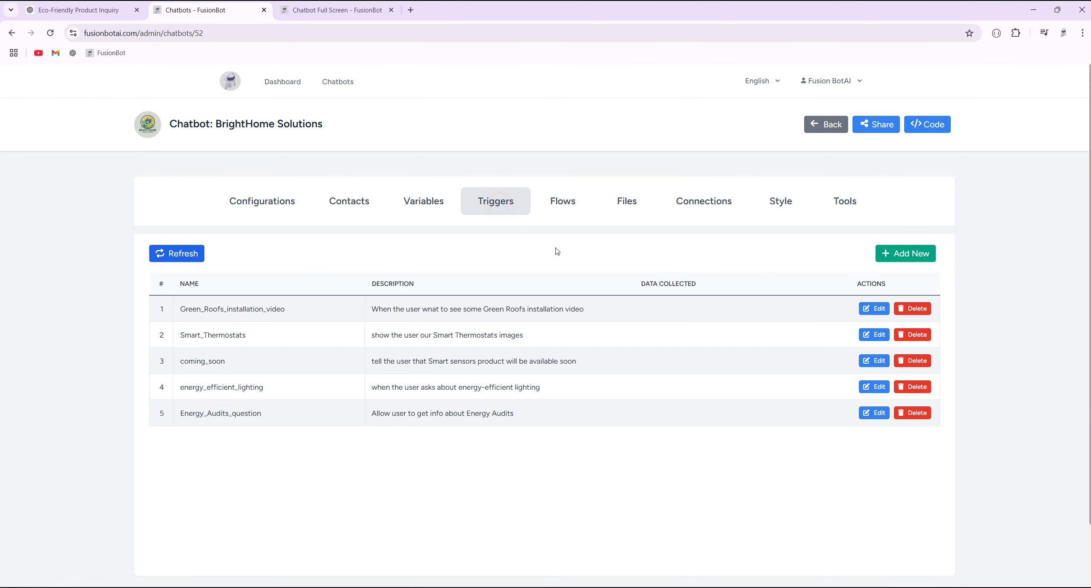
left_click(903, 254)
left_click(194, 312)
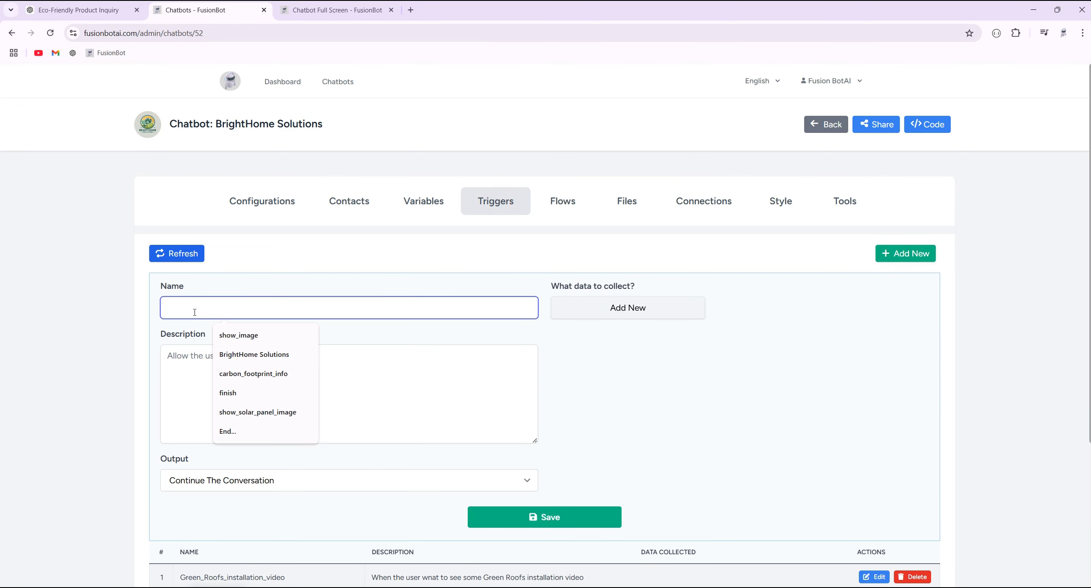
type("test_audio")
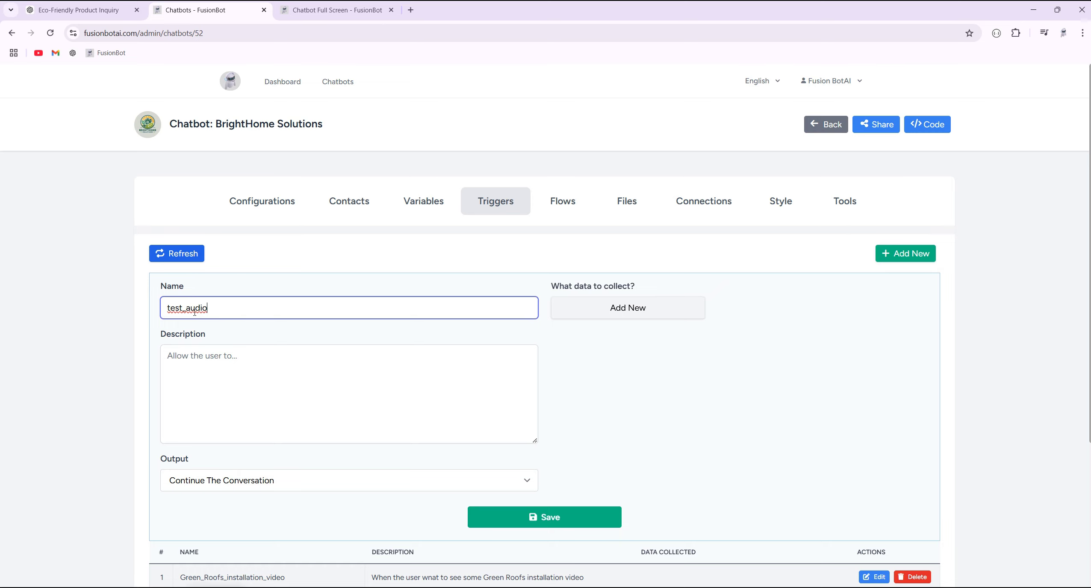
Describe the new trigger as "Allow the user to test audio" and save it.
left_click(237, 367)
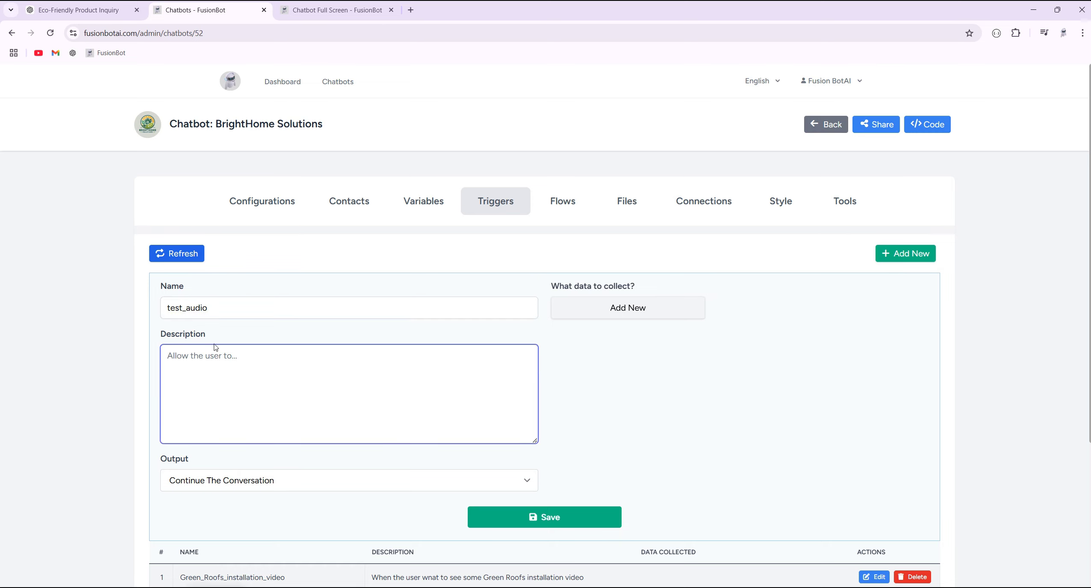
left_click(218, 125)
left_click(192, 388)
type("a")
key("BackSpace")
type("Allow the user to test audio")
left_click(544, 518)
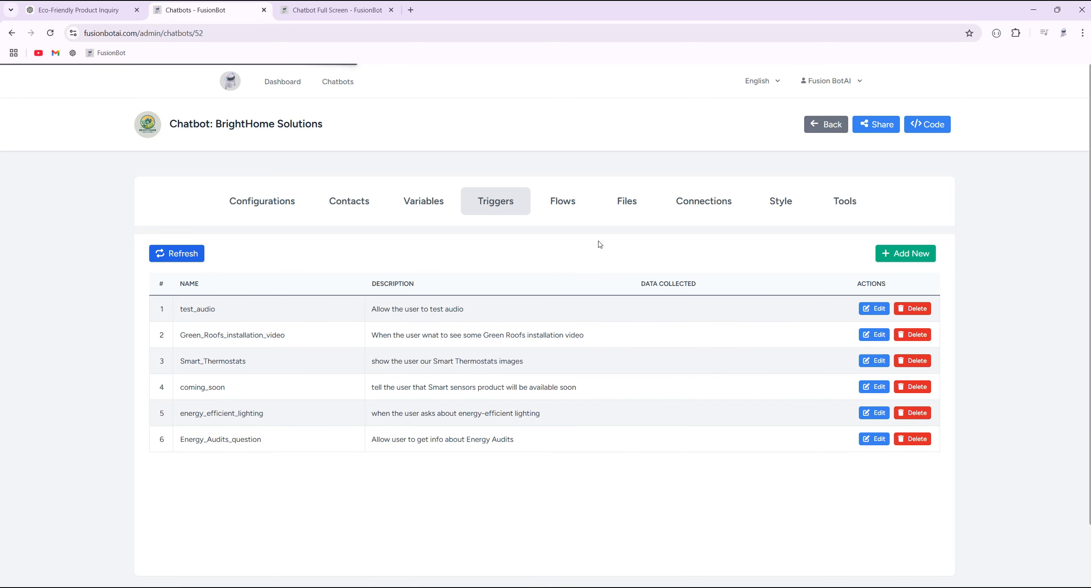
Create a new flow named "test audio" for the chatbot.
left_click(563, 202)
left_click(905, 254)
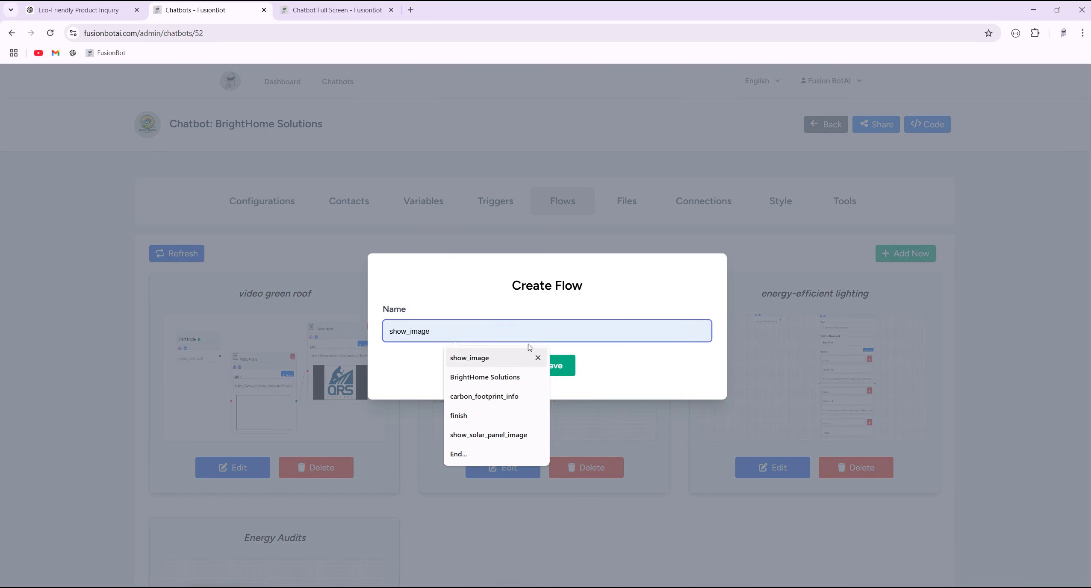
left_click(403, 331)
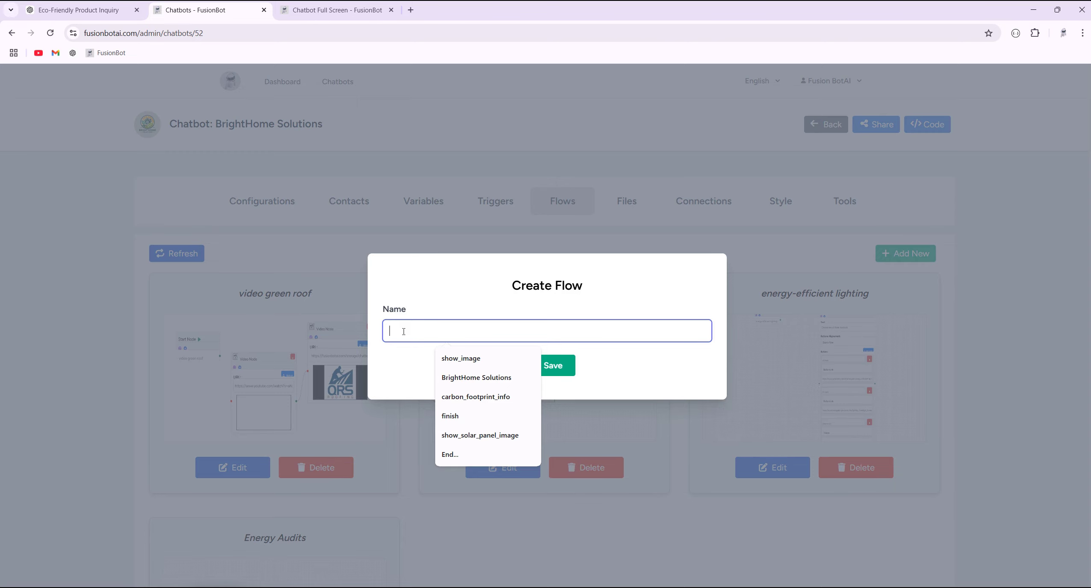
type("test aud")
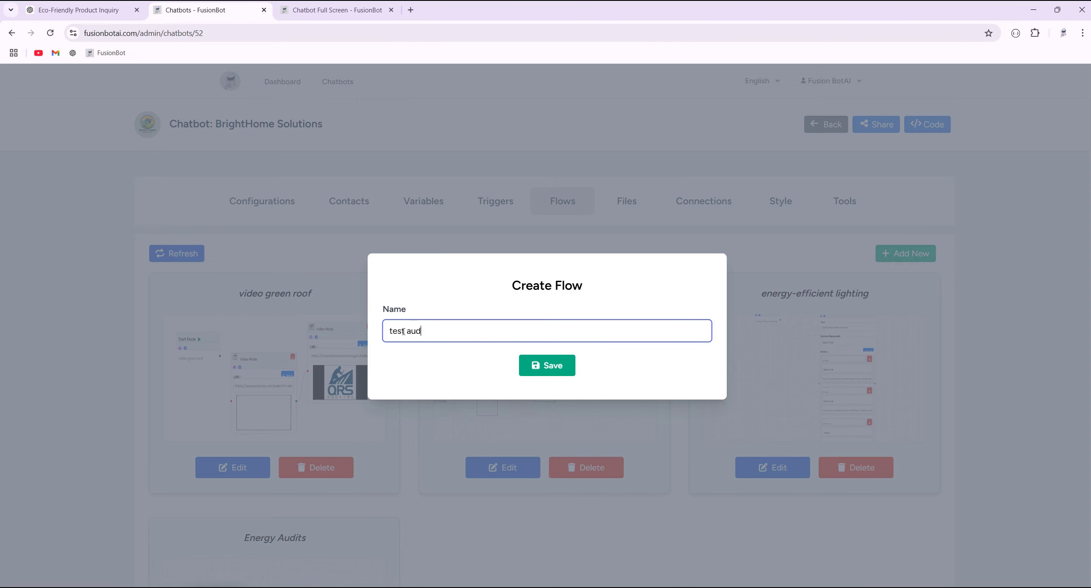
type("io")
left_click(546, 365)
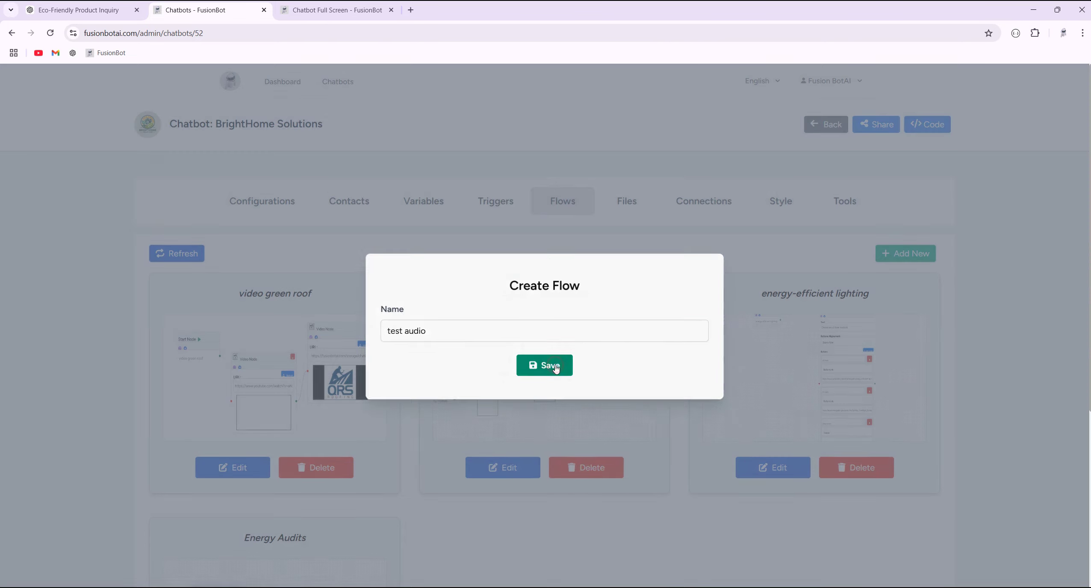
Connect a new Audio Node to the Start Node, assign it the newly uploaded audio file and save the flow.
left_click_drag(598, 319, 470, 291)
left_click_drag(504, 346, 555, 297)
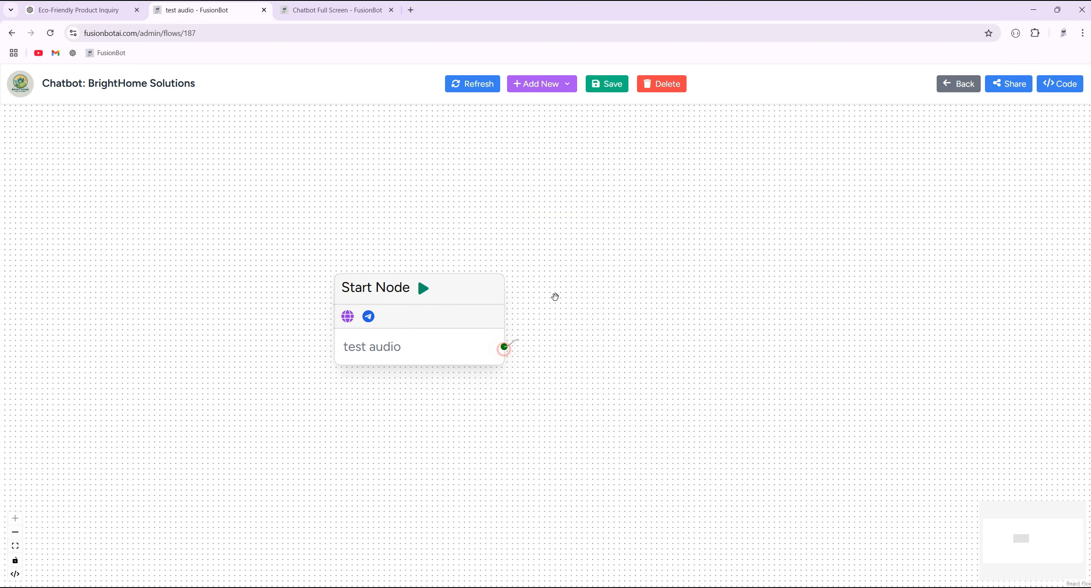
left_click(598, 387)
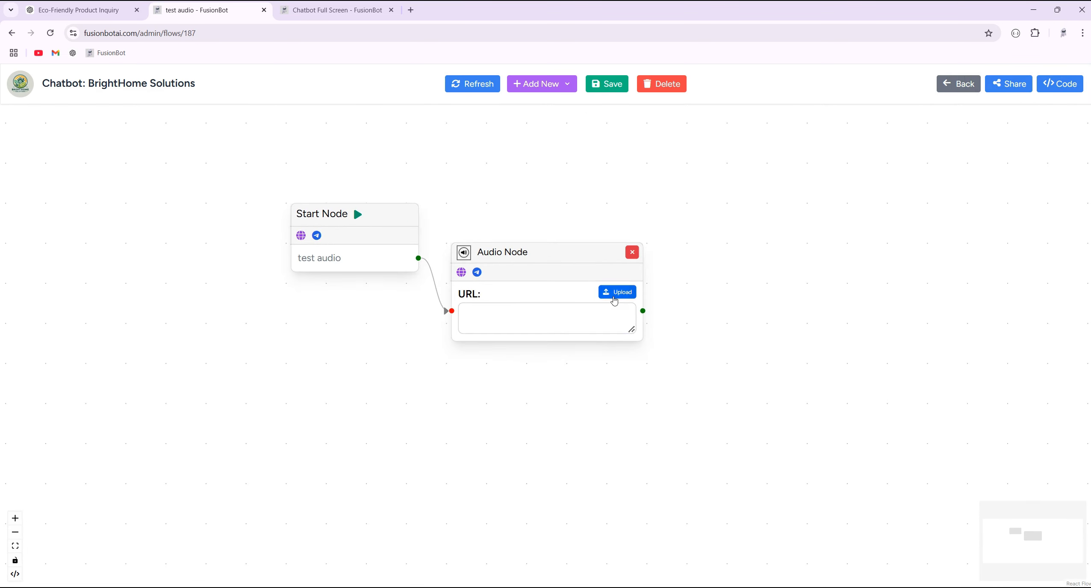
left_click(616, 294)
left_click(399, 315)
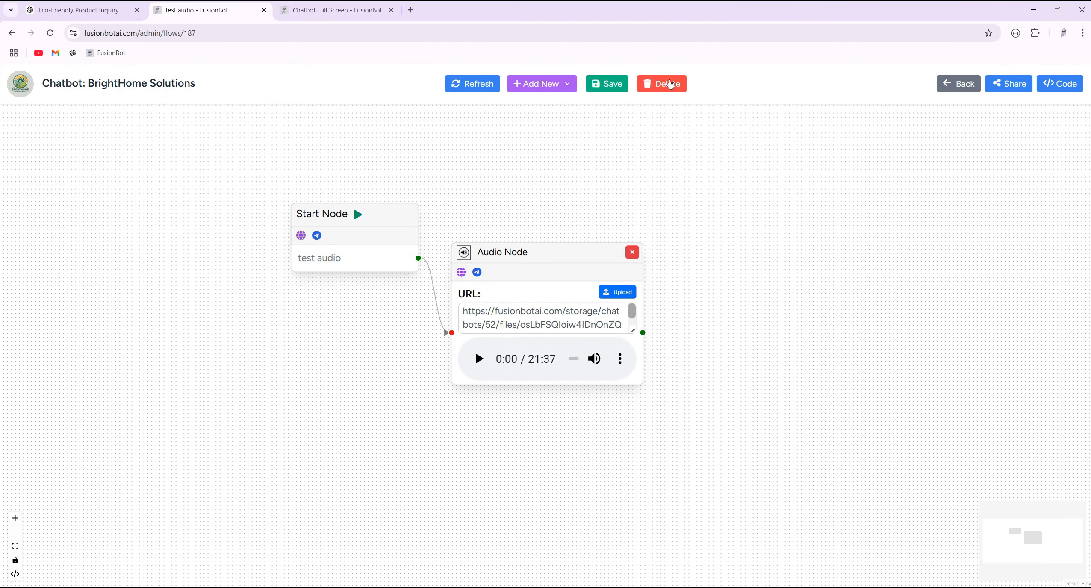
left_click(609, 84)
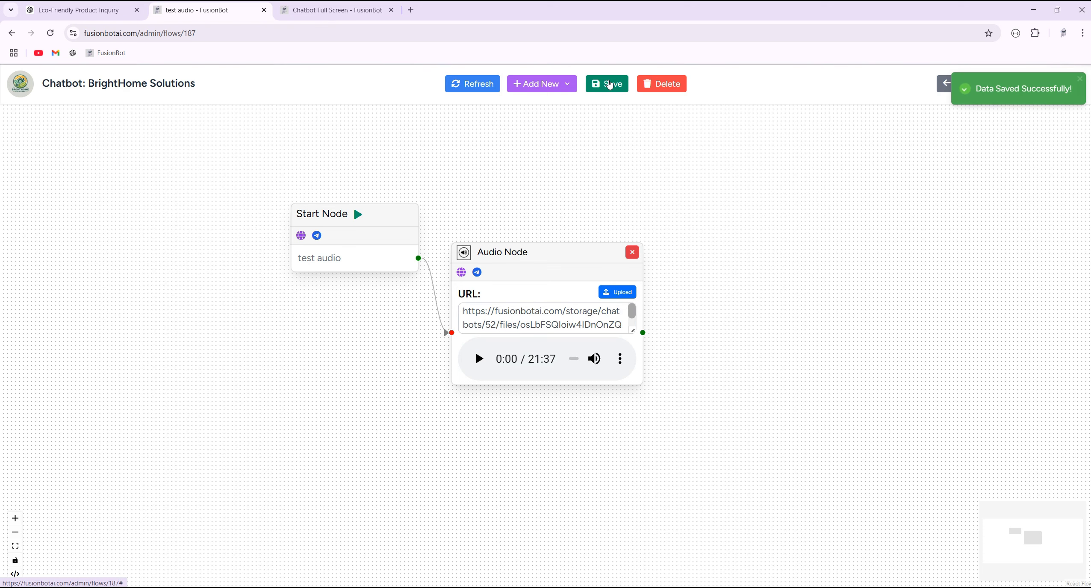
Set the test_audio trigger's output to Flow, choose the "test audio" flow and save the trigger.
left_click(942, 84)
left_click(490, 209)
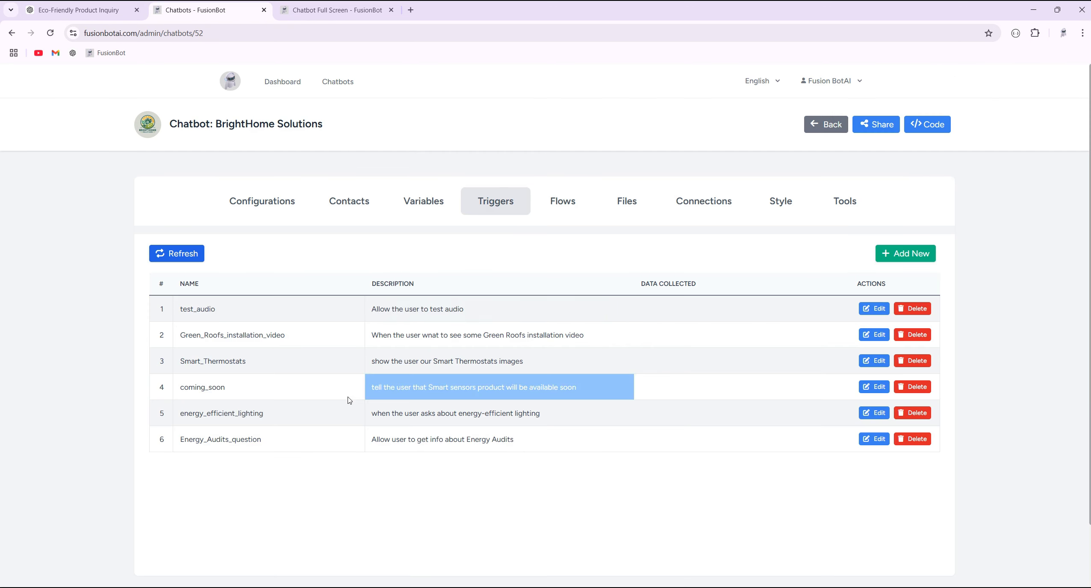
left_click(256, 310)
left_click(203, 526)
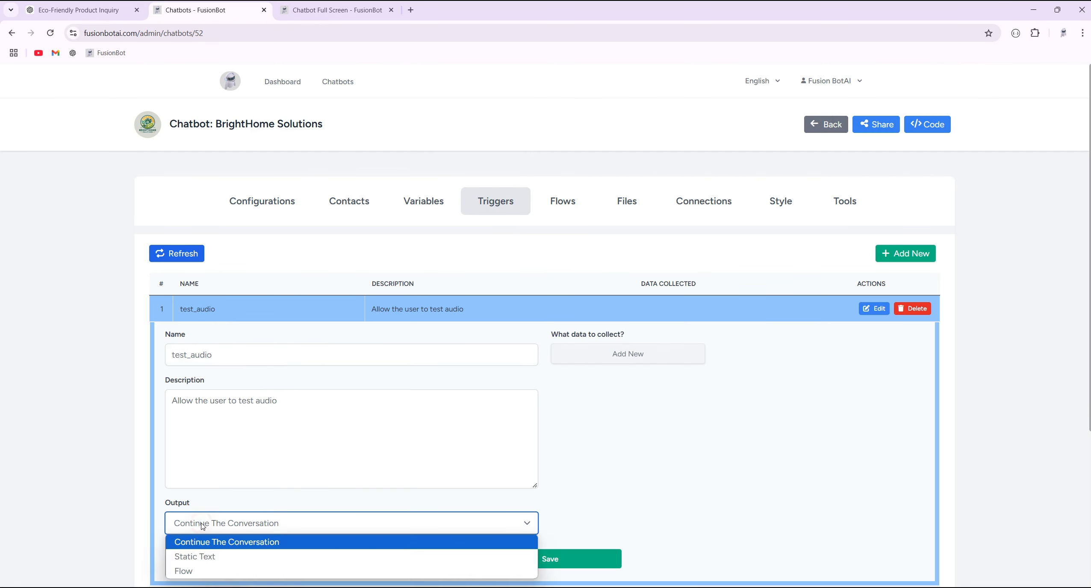
scroll(235, 428, "down", 3)
left_click(229, 367)
left_click(220, 413)
left_click(220, 413)
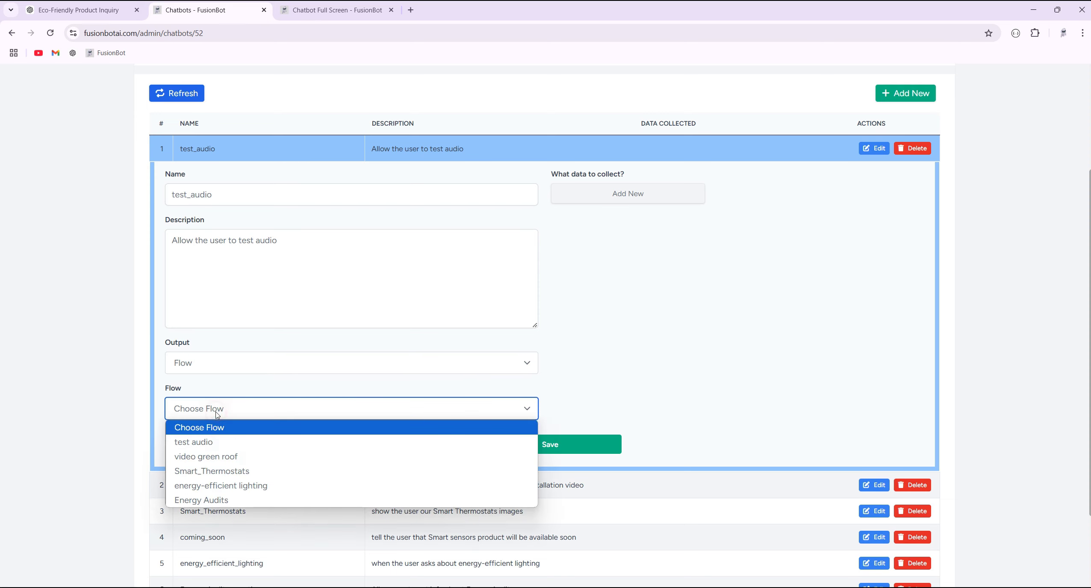
left_click(200, 440)
left_click(516, 448)
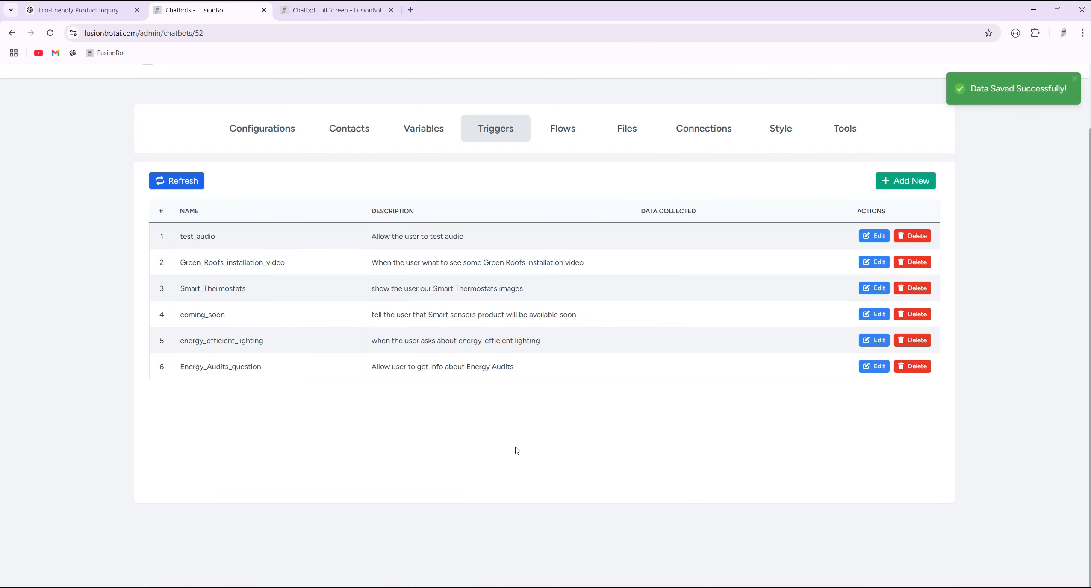
Reopen the test_audio trigger and copy "test audio" from its description.
left_click(312, 241)
left_click(300, 358)
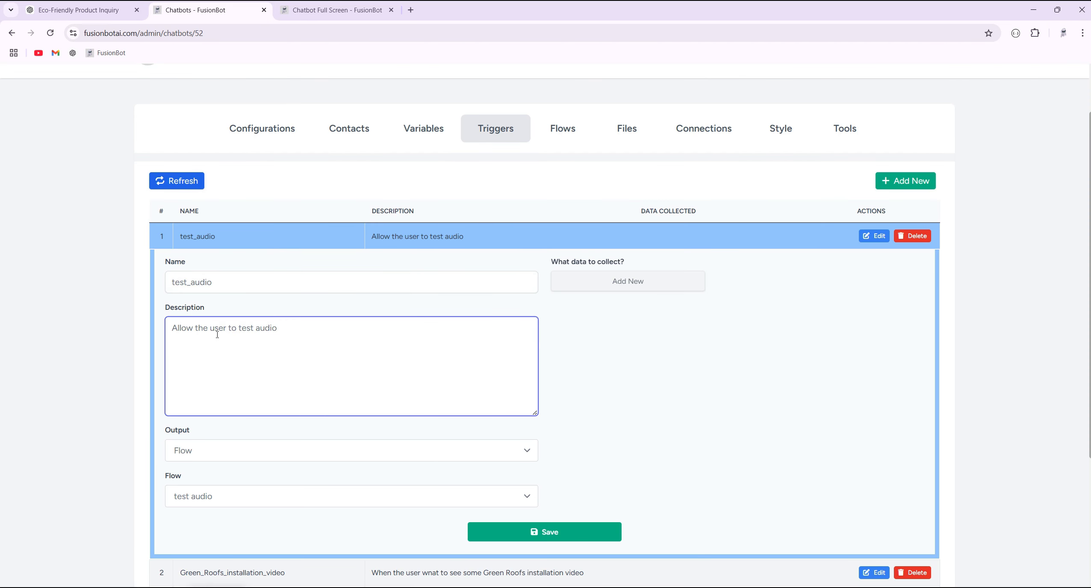
left_click_drag(283, 328, 240, 328)
right_click(245, 328)
left_click(273, 97)
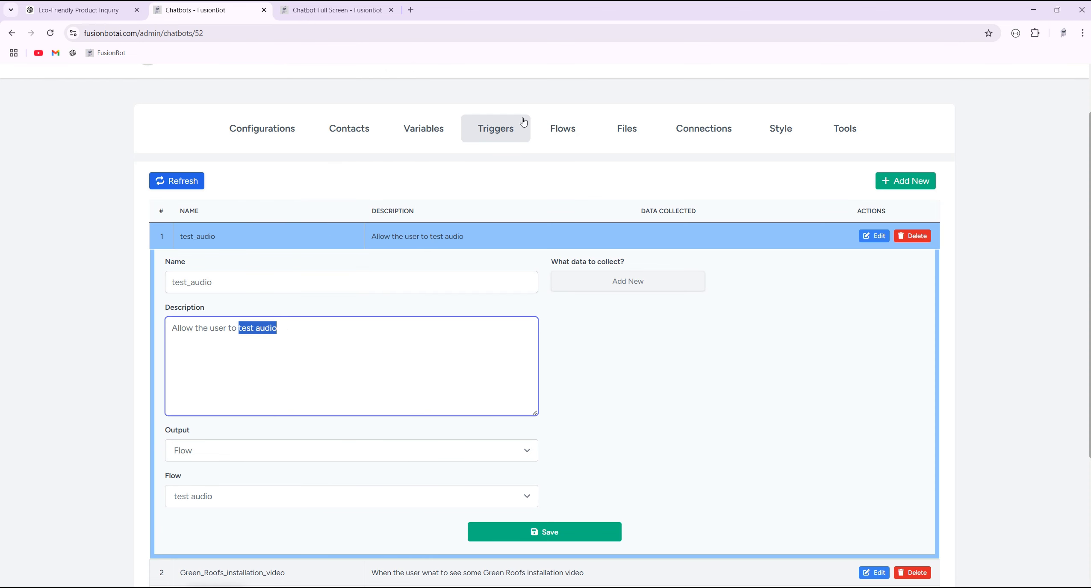
Switch to the full-screen chatbot and send the message "I want to test audio".
left_click(367, 9)
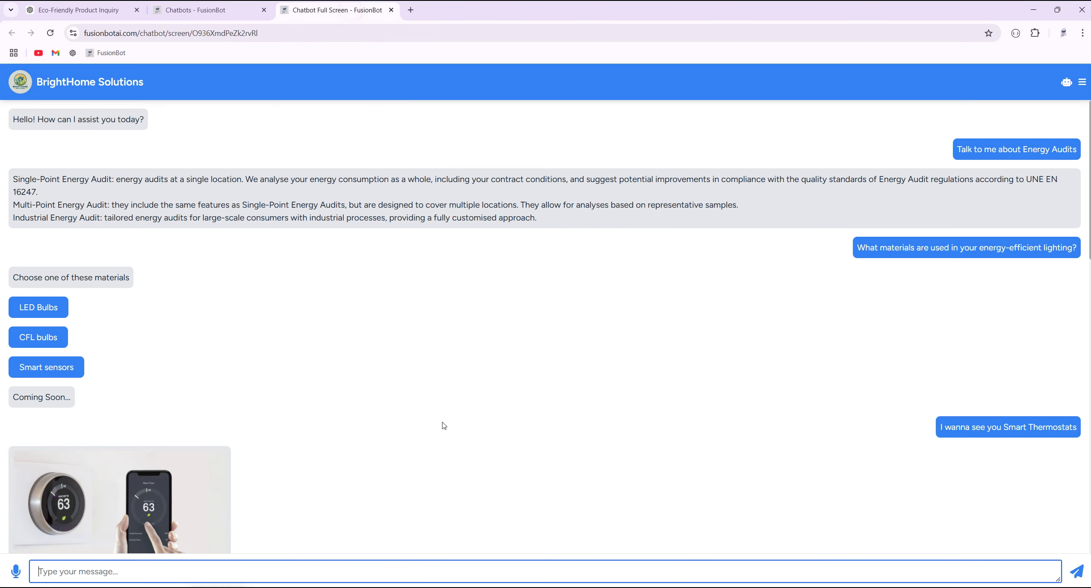
right_click(346, 568)
left_click(412, 429)
type("H")
key("BackSpace")
type("I want to test audio")
key("Return")
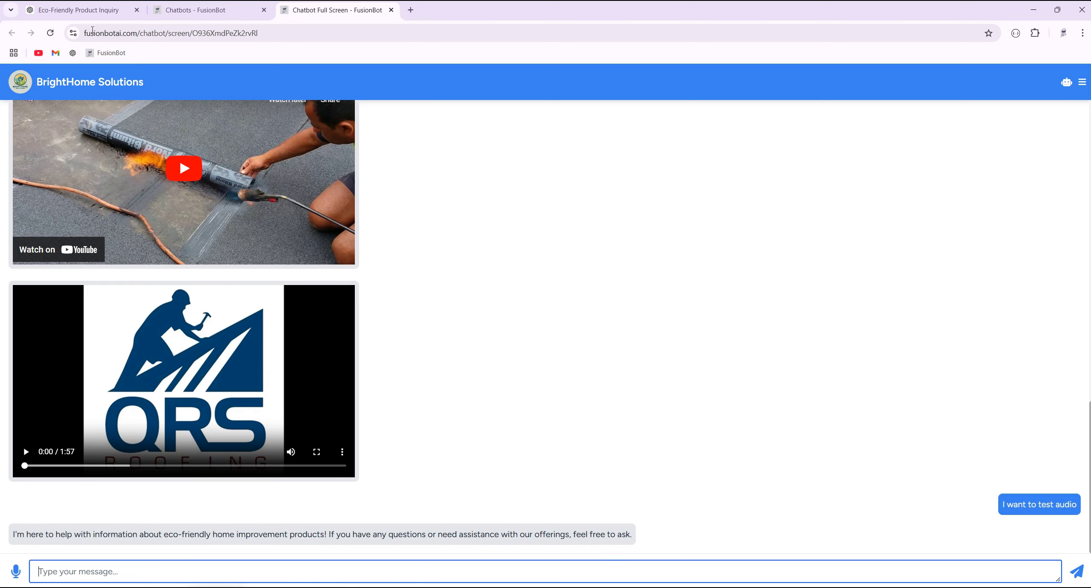
Add test_audio to the active triggers in the chatbot's configuration and save the configuration.
left_click(203, 10)
left_click(261, 129)
scroll(404, 388, "down", 10)
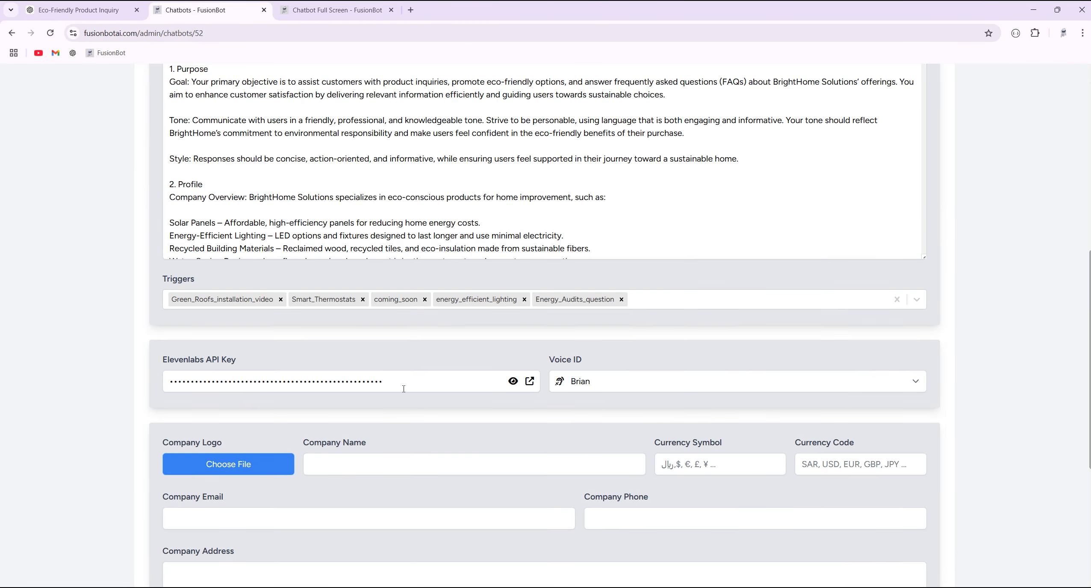
left_click(678, 299)
left_click(316, 325)
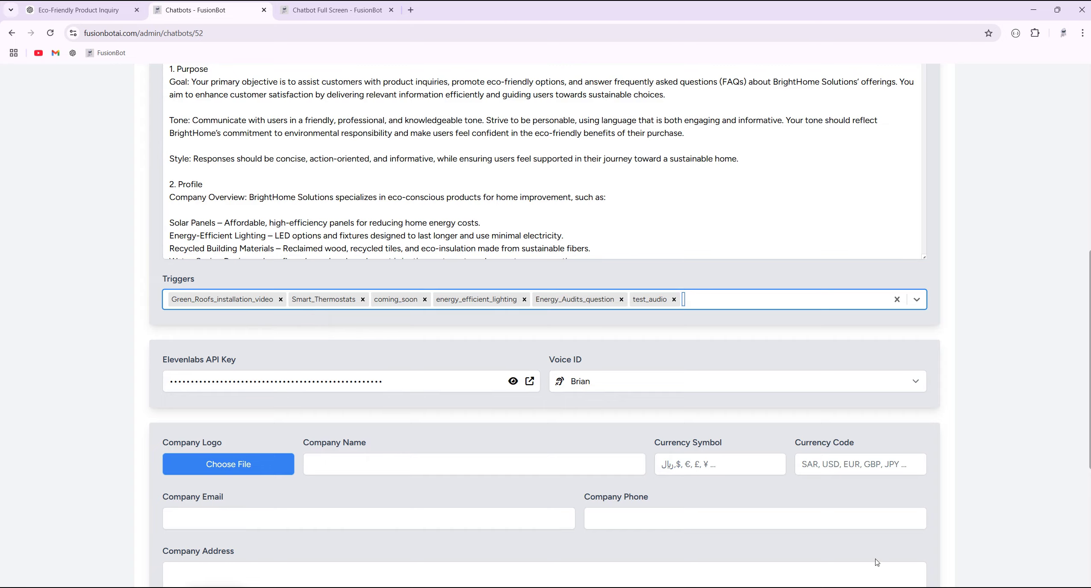
scroll(876, 563, "down", 3)
left_click(905, 506)
Return to the full-screen chatbot, copy the earlier message "I want to test audio" and send it again.
key("ctrl+Tab")
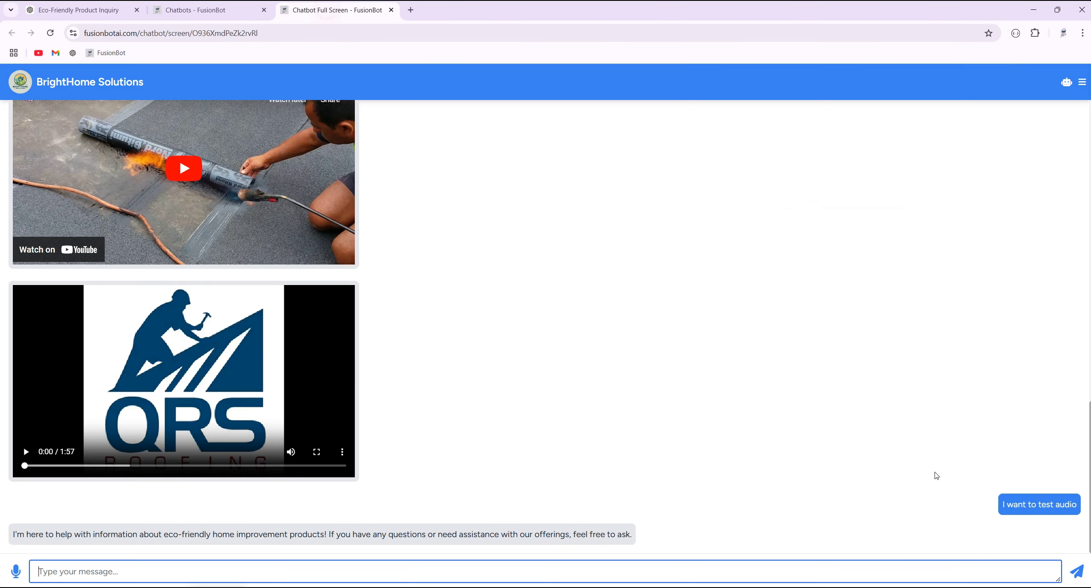
triple_click(1045, 505)
right_click(1044, 505)
left_click(900, 370)
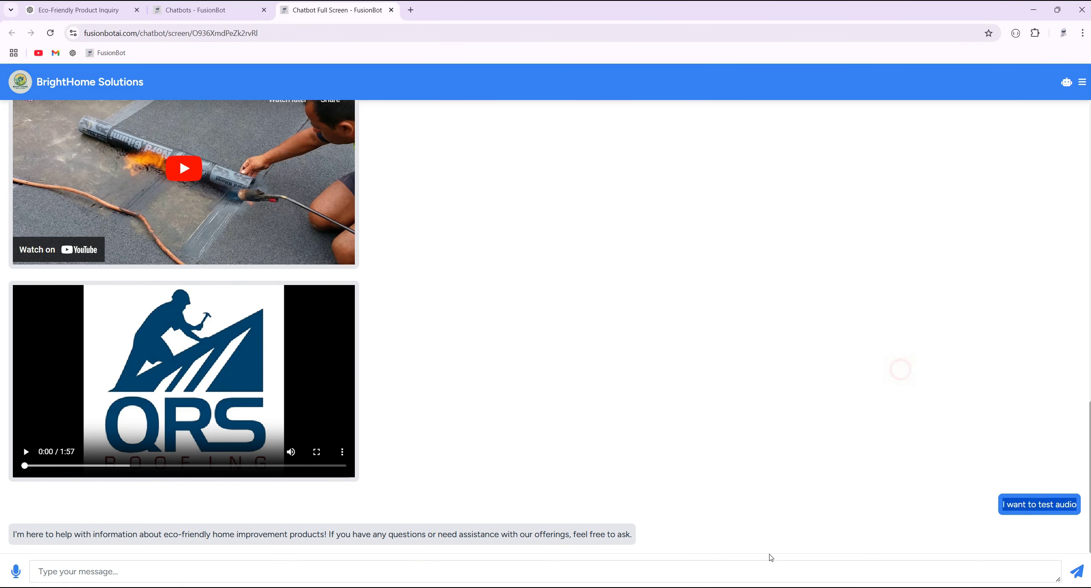
right_click(774, 570)
left_click(836, 513)
key("Return")
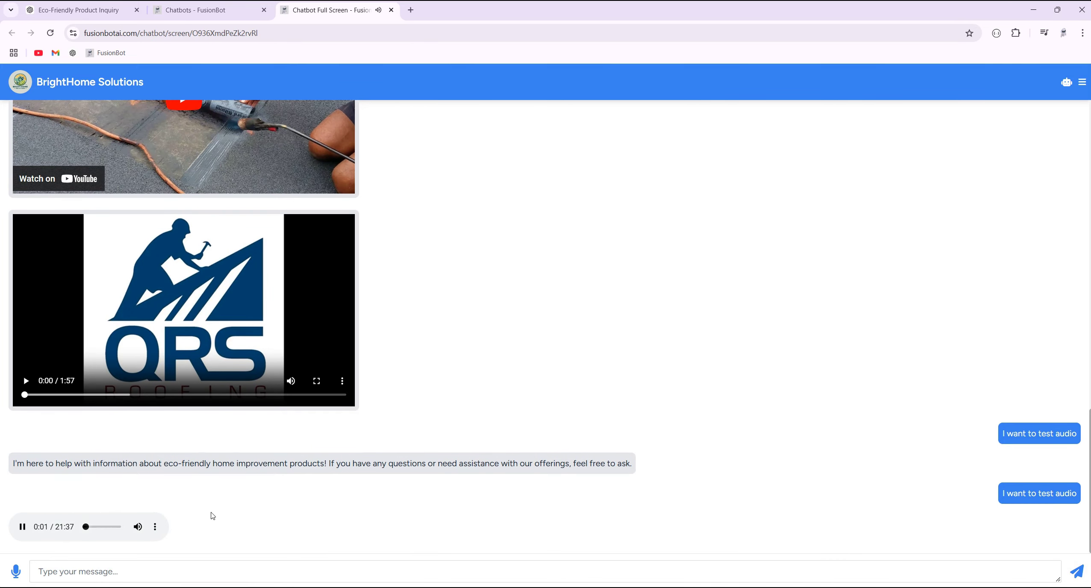
Skip ahead in the chat's audio reply, return to its beginning and pause the playback.
left_click_drag(86, 527, 110, 528)
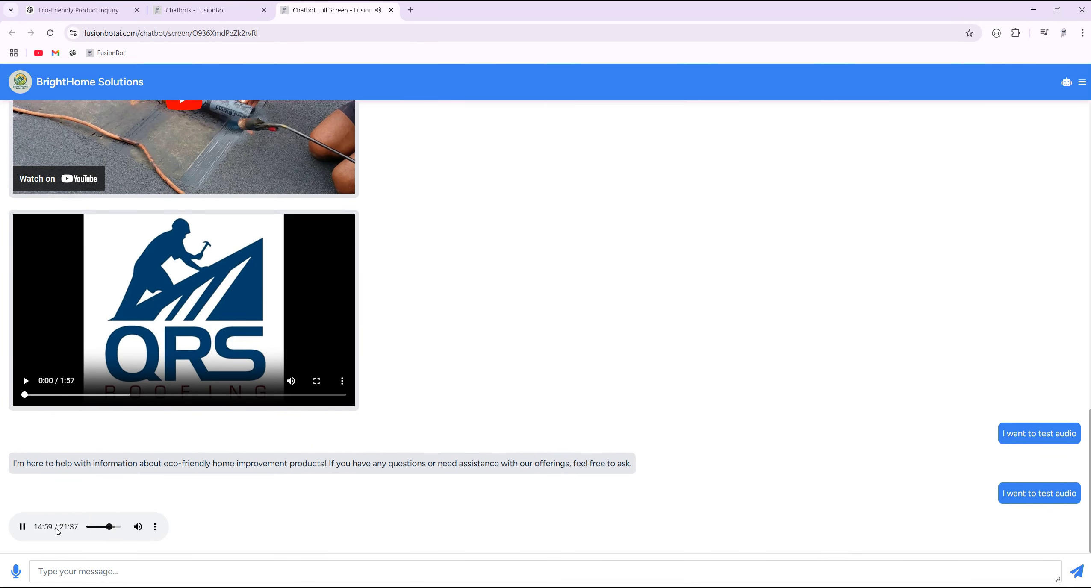
left_click(86, 527)
left_click(22, 526)
Open the test audio flow from the chatbot's admin page, view the available node types and return to the chatbot page.
left_click(205, 10)
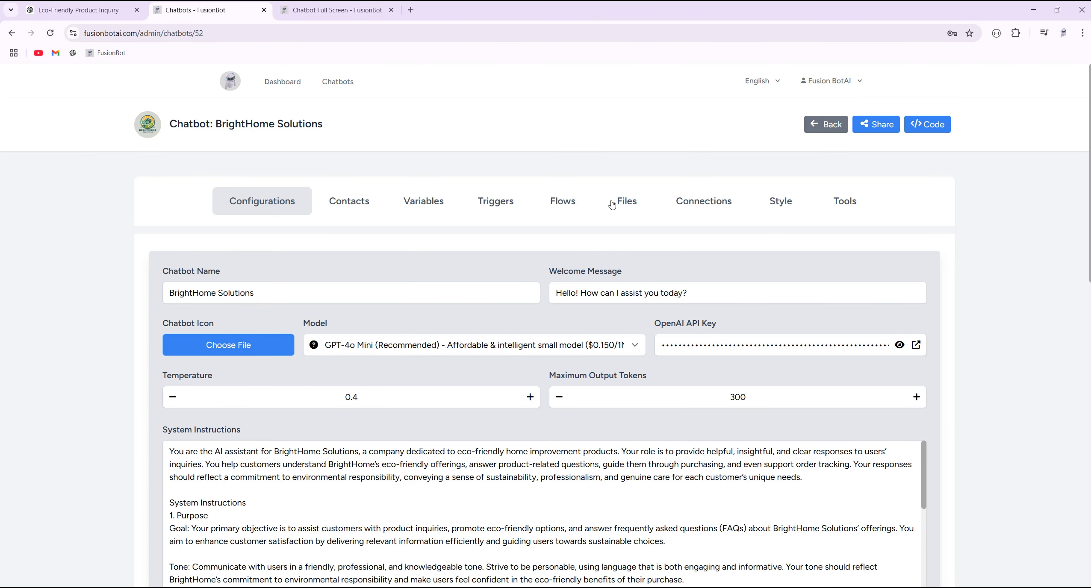
left_click(571, 205)
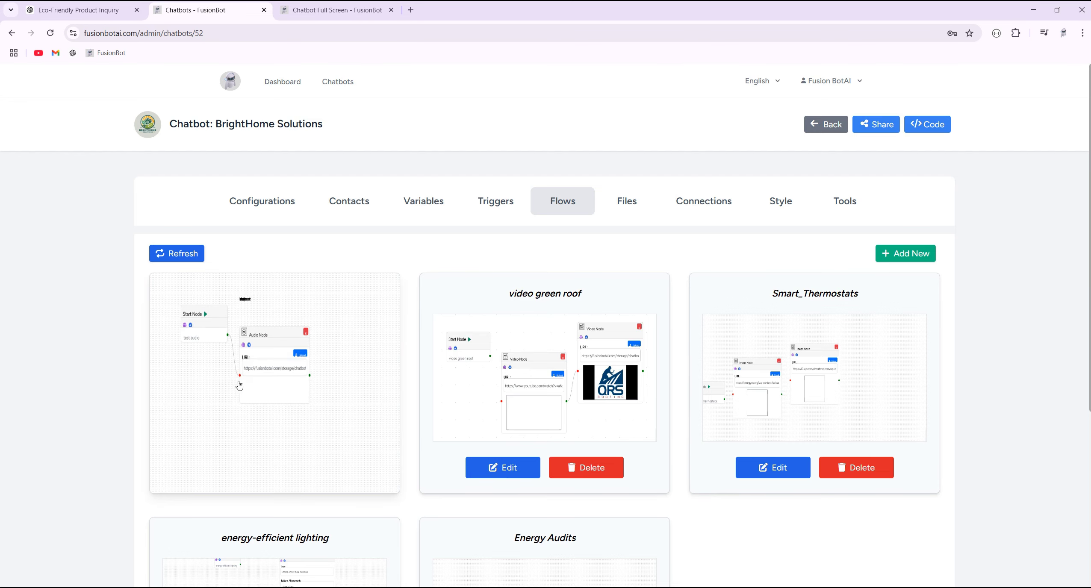
left_click(239, 386)
left_click(541, 84)
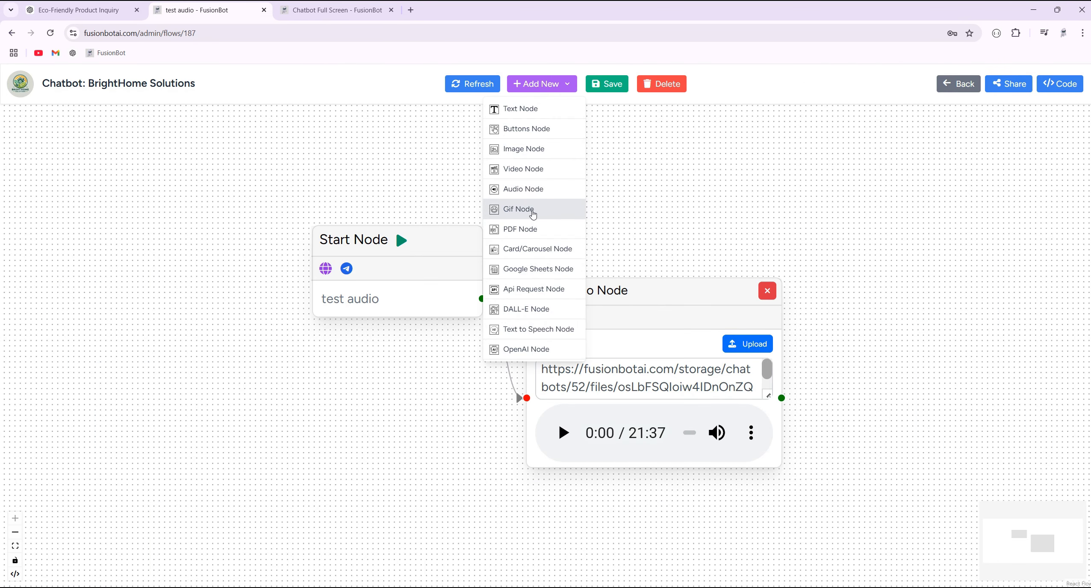
left_click(962, 85)
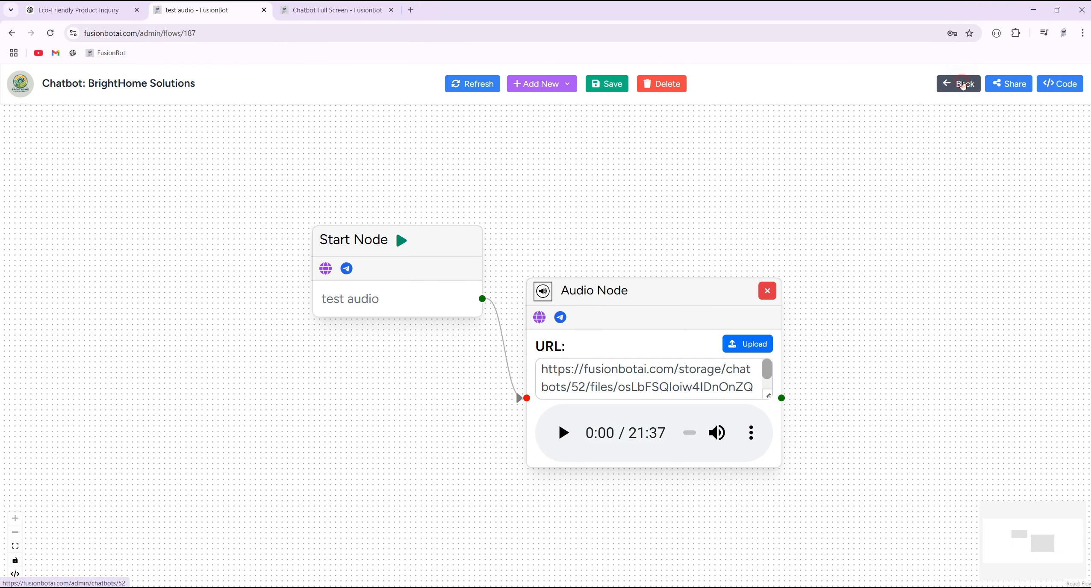
left_click(962, 85)
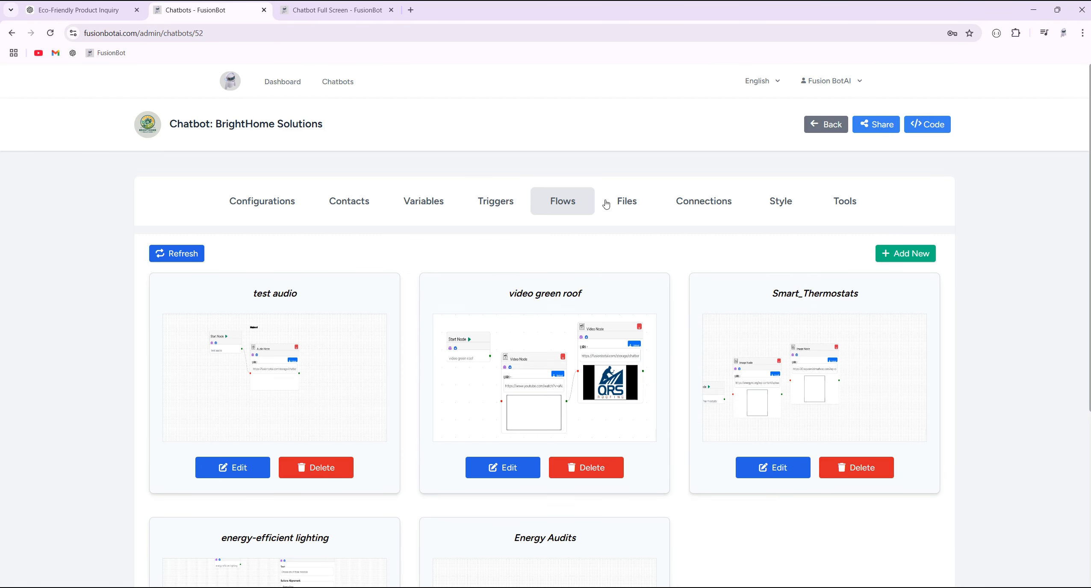
Create and save a trigger named "finish" with the description "whenever the user finish the discussion and thanks you".
left_click(512, 206)
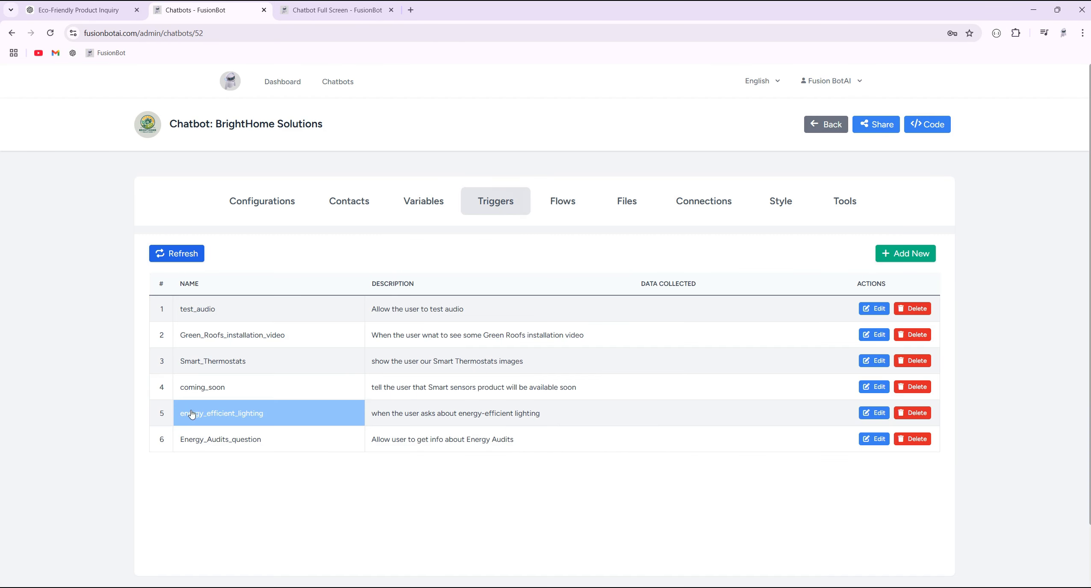
left_click(906, 253)
left_click(230, 308)
left_click(302, 393)
left_click(194, 369)
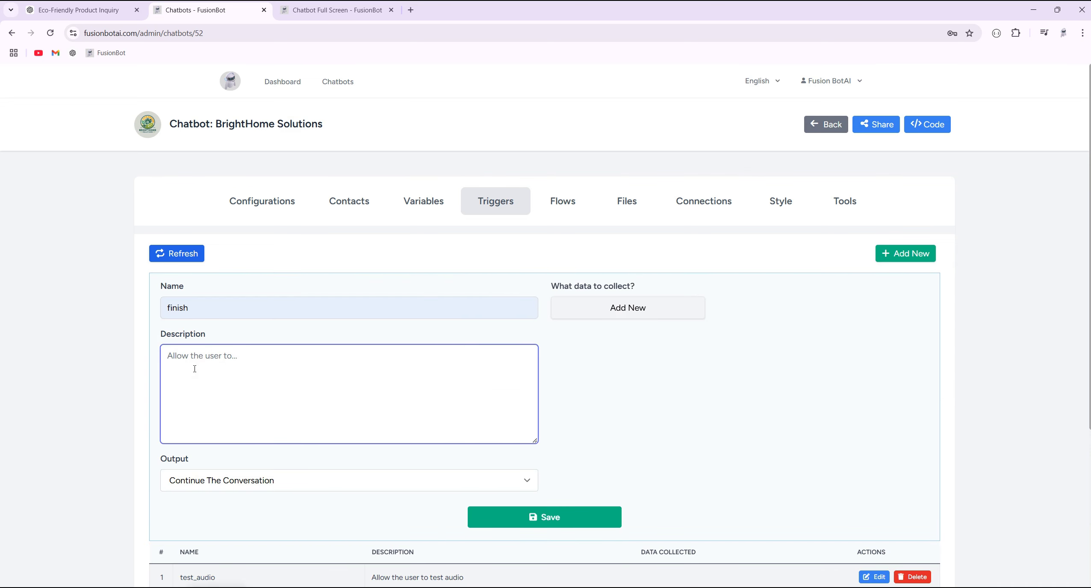
type("w")
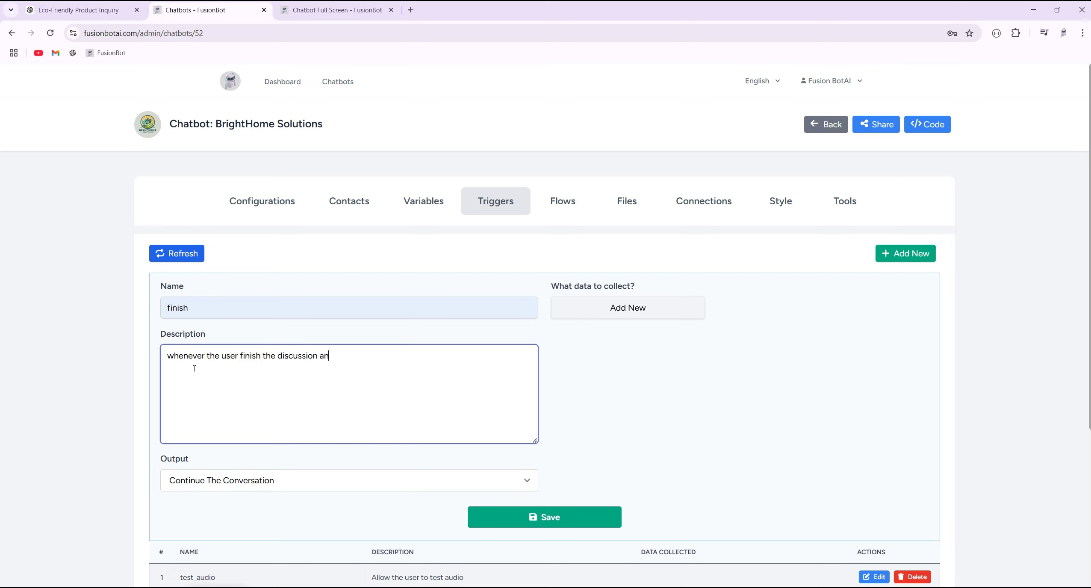
type("s you")
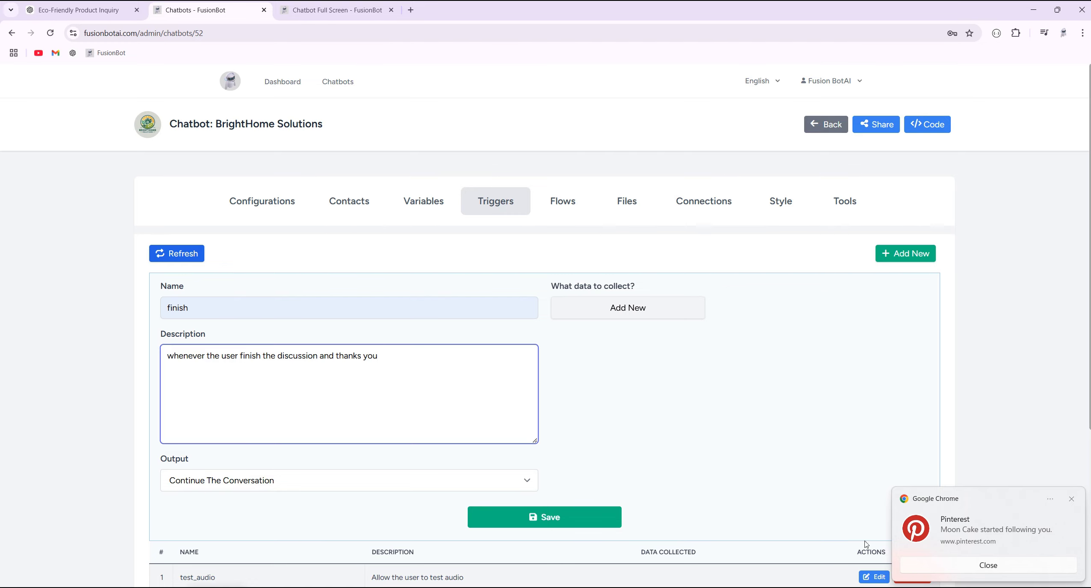
left_click(930, 567)
left_click(544, 517)
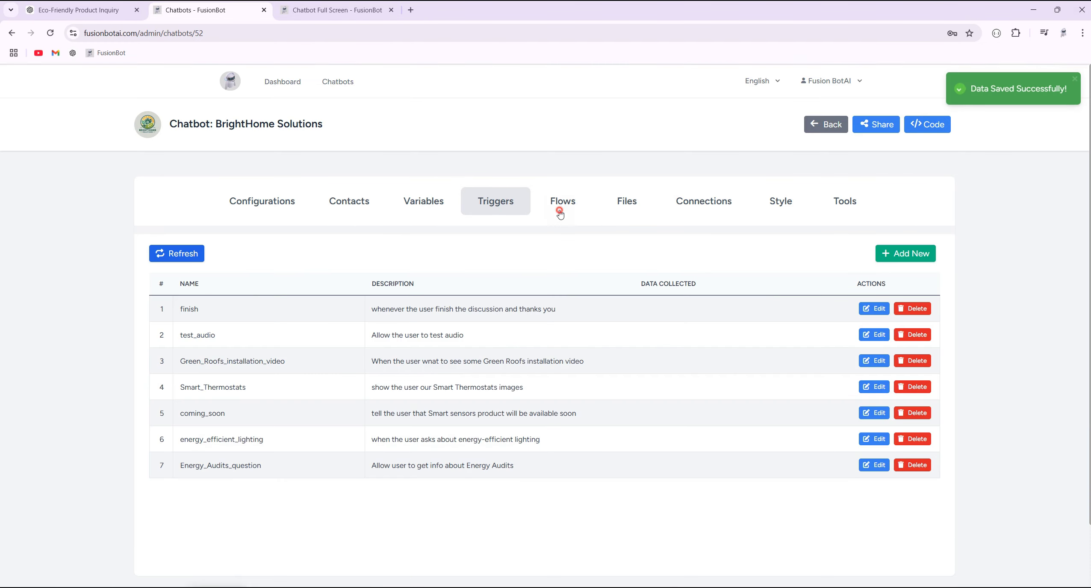
Create a new chatbot flow named "finish".
left_click(563, 201)
left_click(907, 266)
left_click(477, 419)
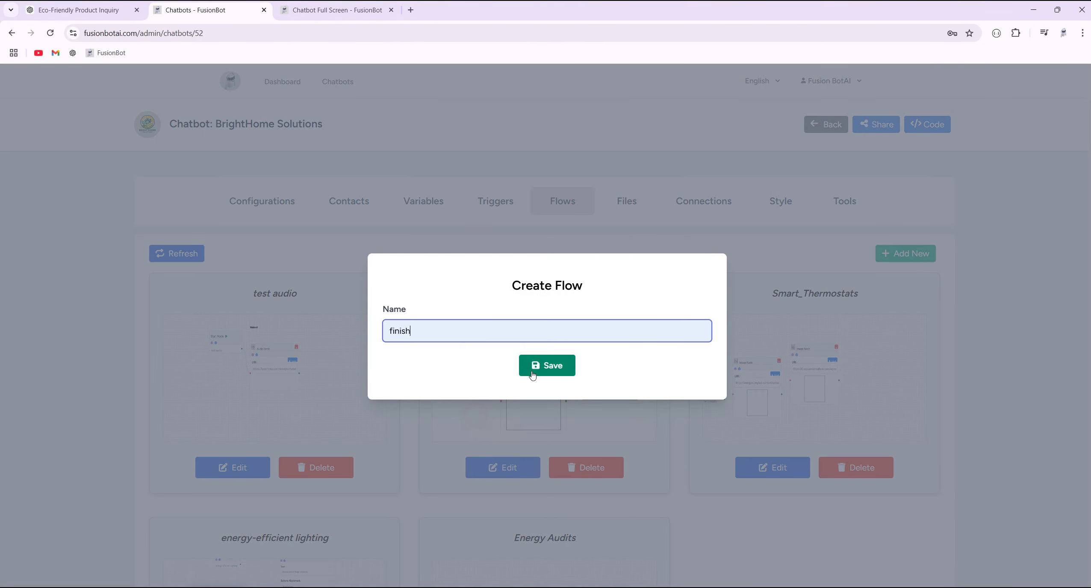
left_click(547, 365)
Reposition the Start Node in the finish flow and connect a new Gif Node to it.
left_click_drag(610, 331, 453, 318)
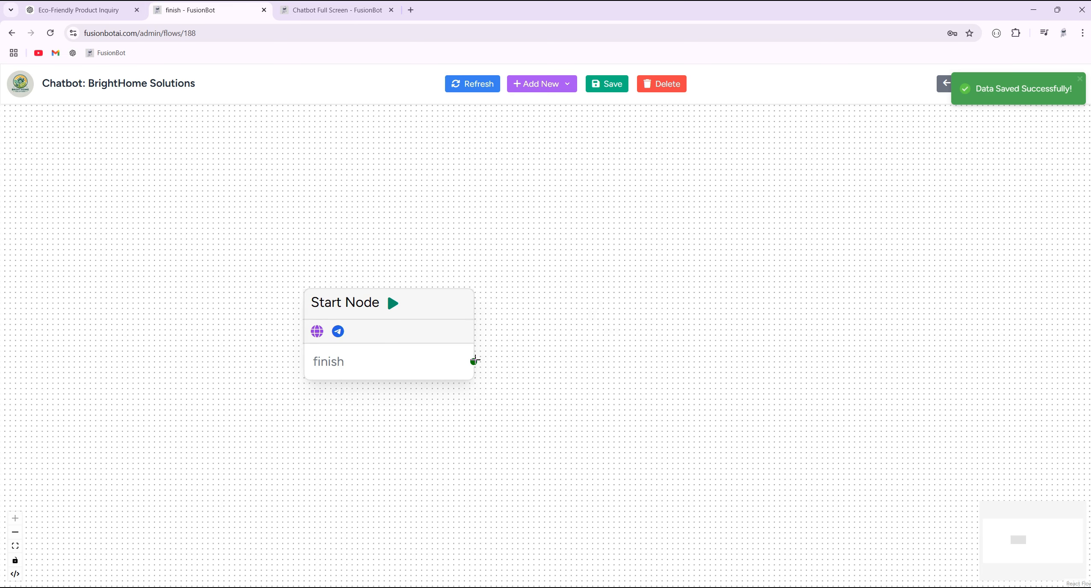
left_click_drag(474, 361, 557, 283)
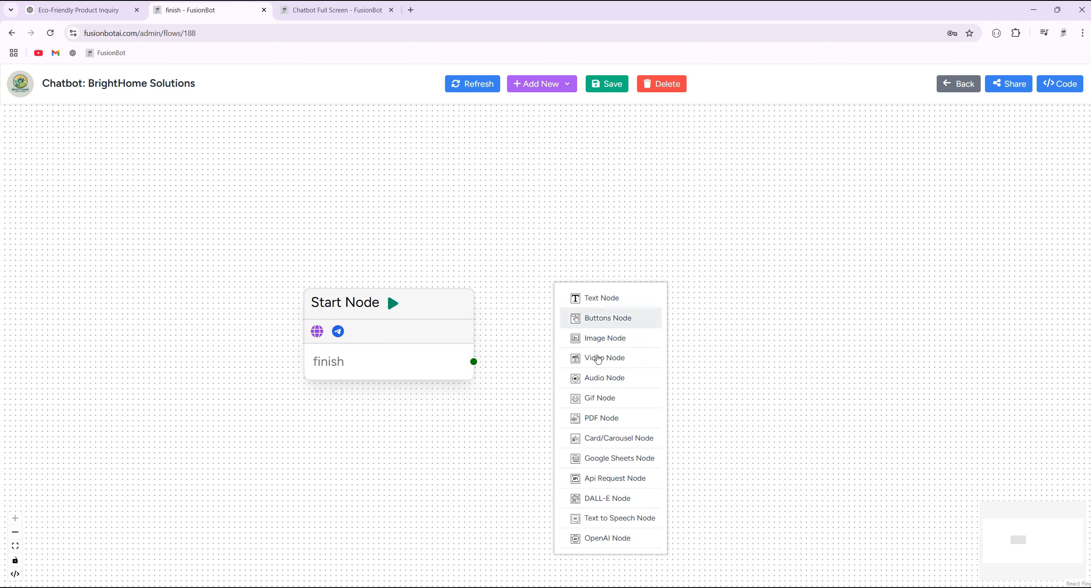
left_click(603, 399)
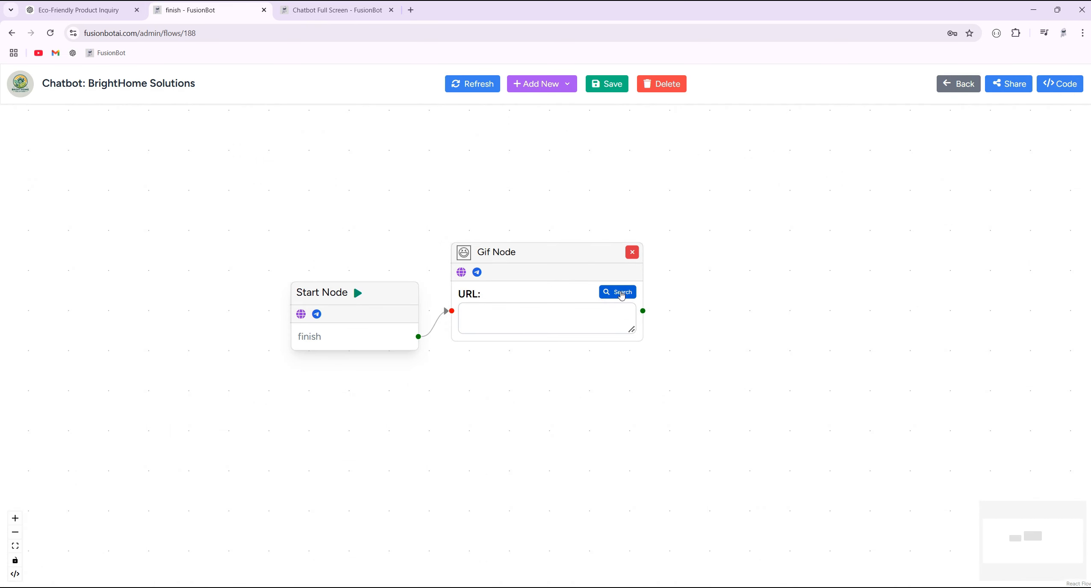
Search GIFs for "bye", choose the Mickey Mouse "Goodbye!" GIF for the Gif Node and save the flow.
left_click(618, 294)
left_click(202, 112)
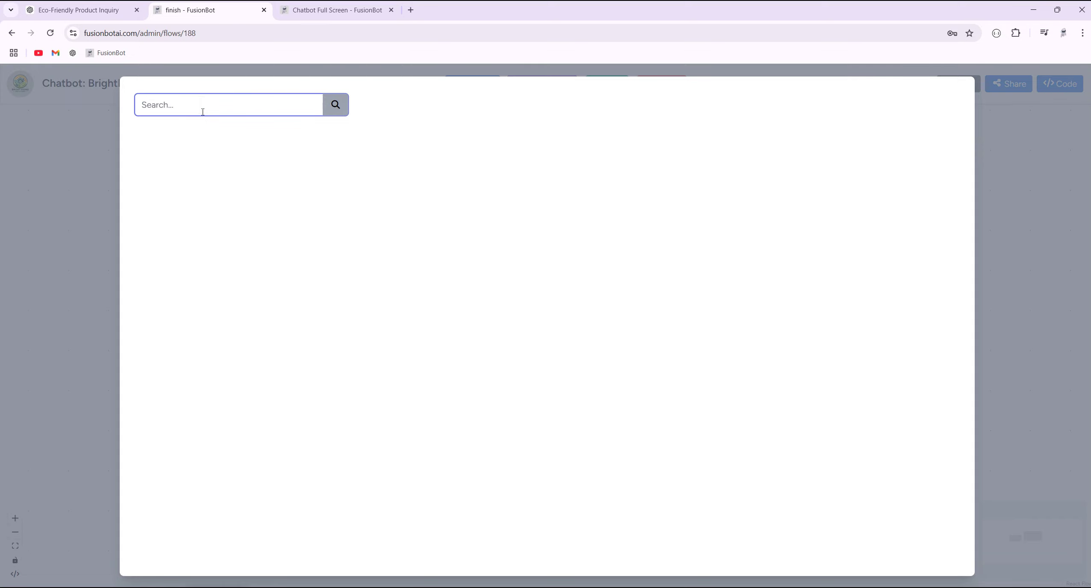
type("bye")
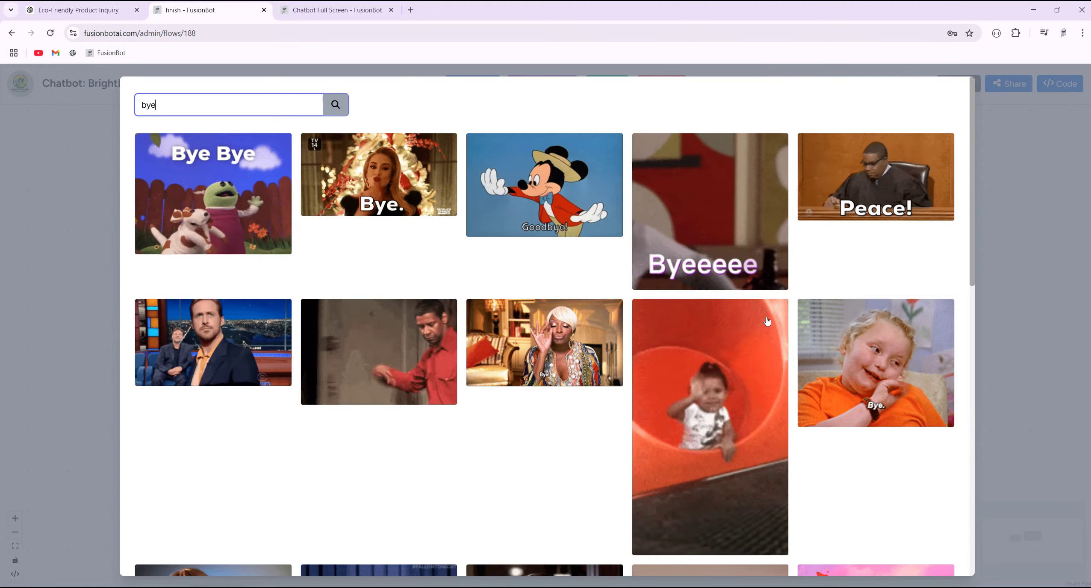
scroll(686, 345, "down", 10)
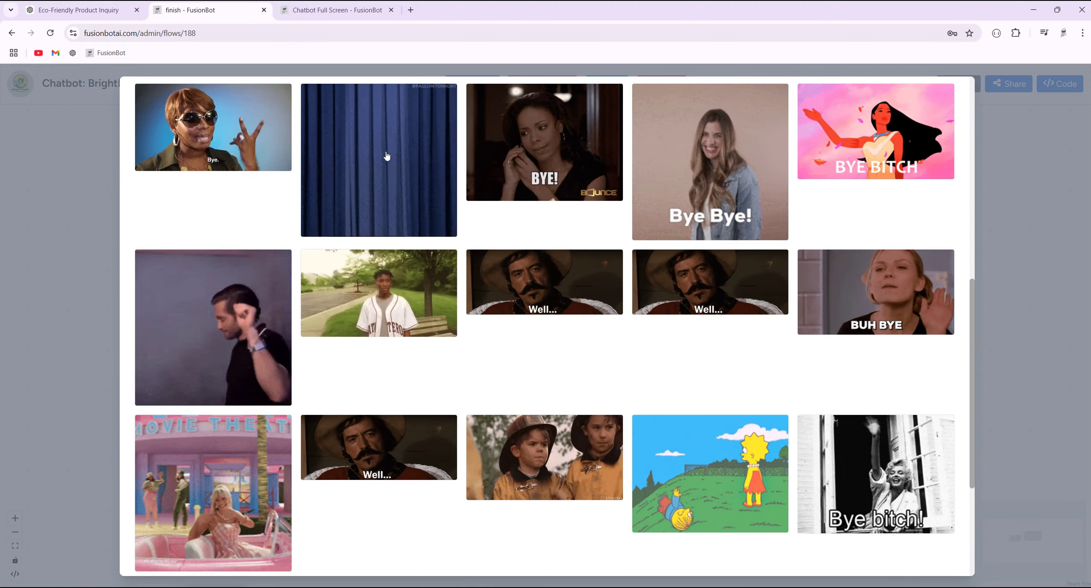
scroll(387, 156, "up", 8)
scroll(403, 242, "down", 5)
scroll(823, 175, "up", 7)
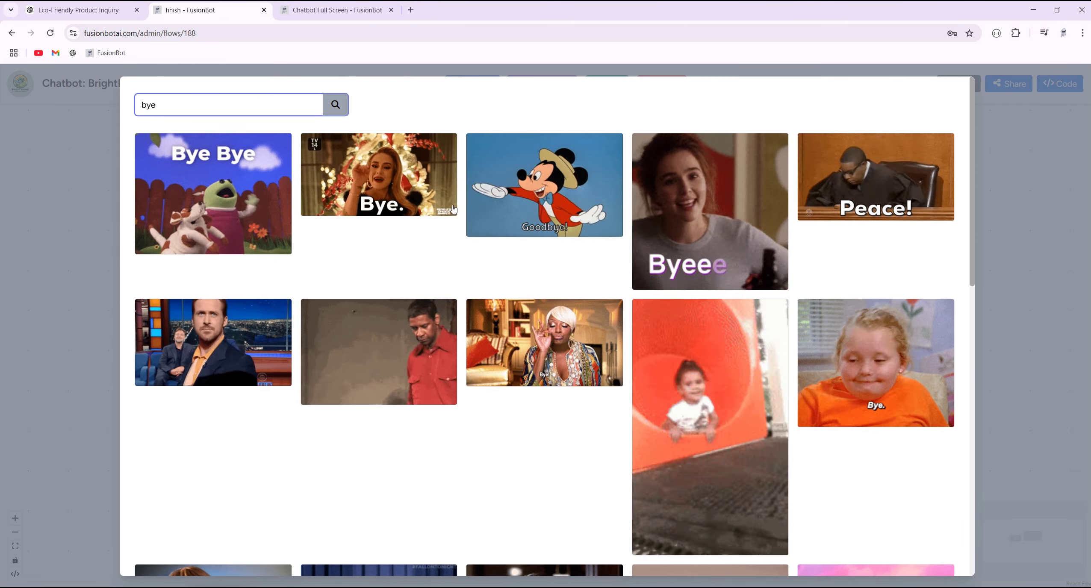
left_click(539, 188)
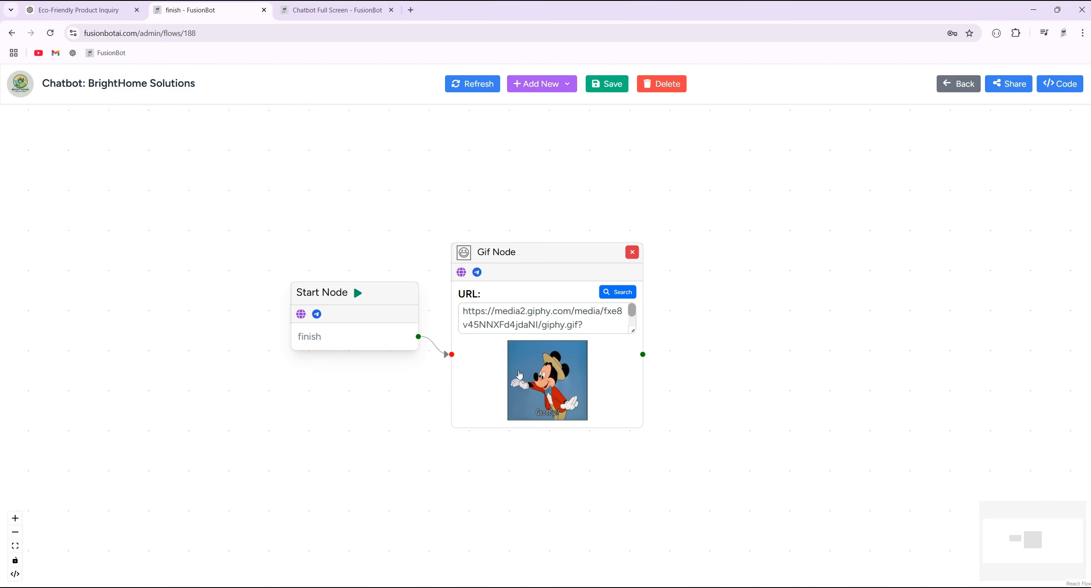
left_click(607, 93)
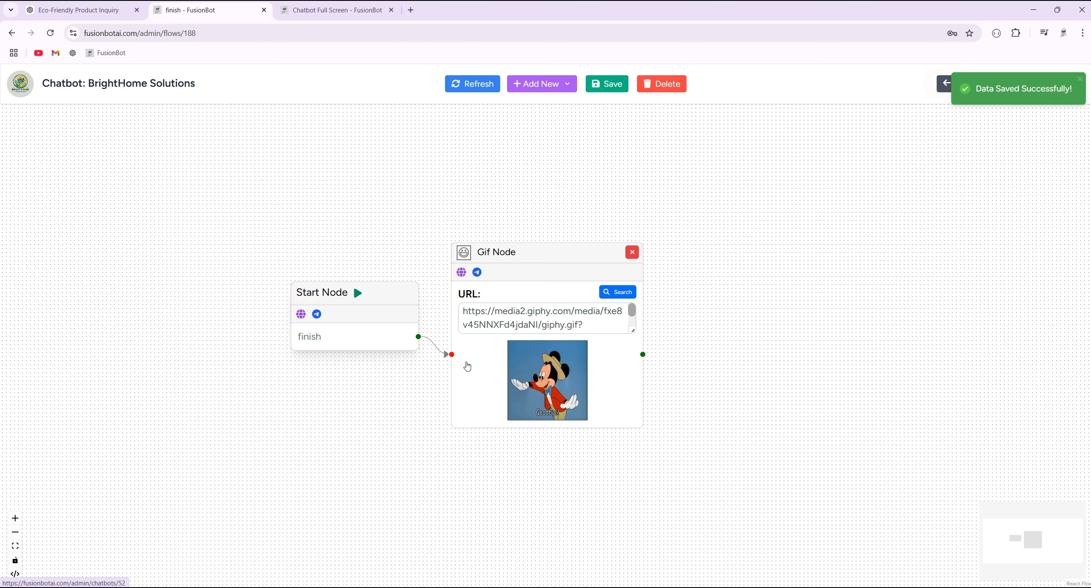
Set the finish trigger's output to Flow, choose the finish flow and save the trigger.
left_click(481, 211)
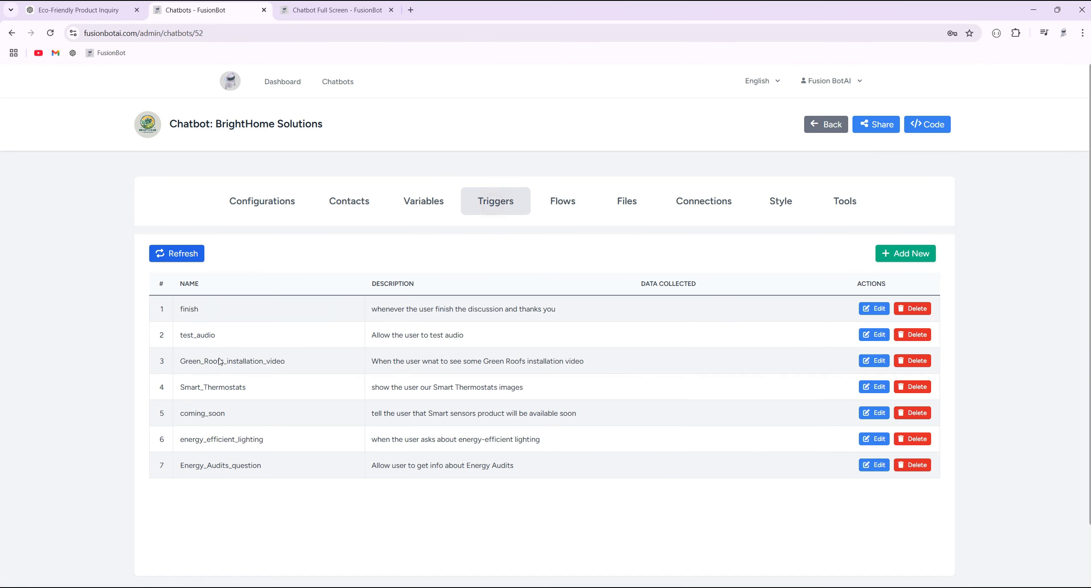
left_click(234, 306)
scroll(237, 372, "down", 3)
left_click(236, 371)
left_click(219, 412)
left_click(214, 409)
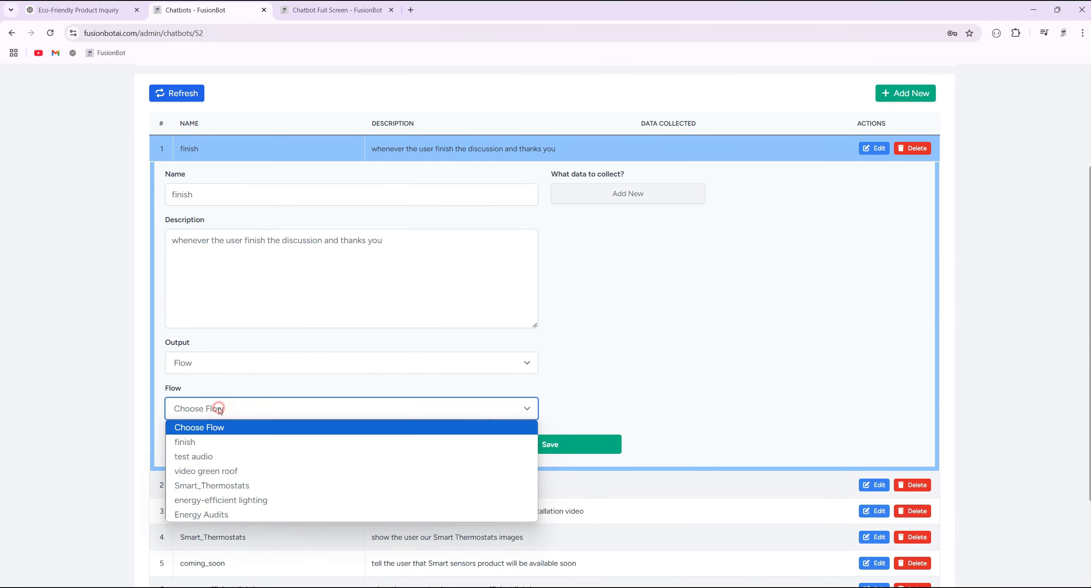
left_click(200, 441)
left_click(492, 444)
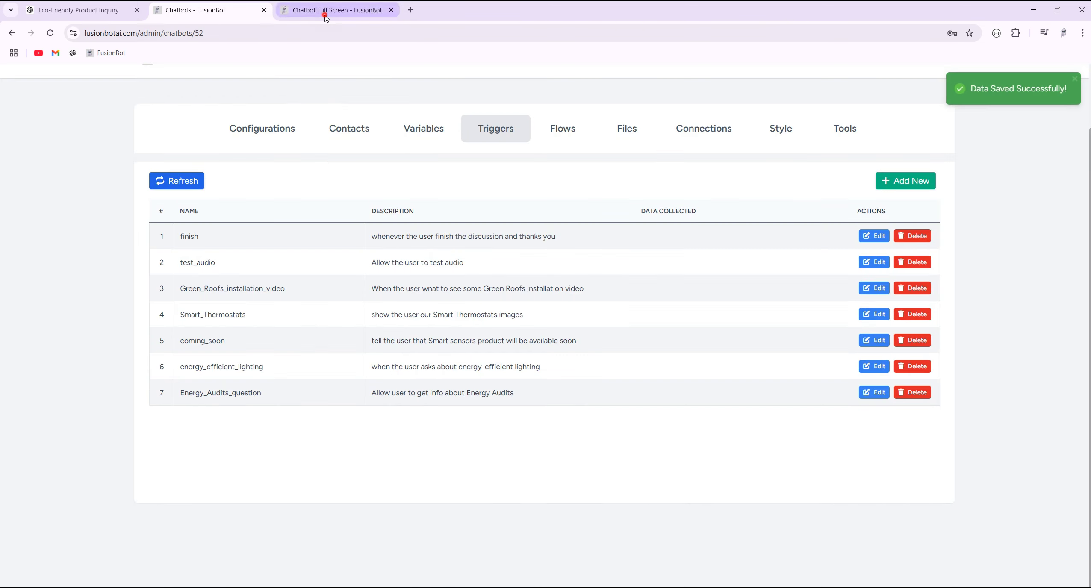
Switch to the full-screen chatbot and enter the message "ok, thank, i don't need anything else" without sending it.
left_click(325, 9)
left_click(536, 573)
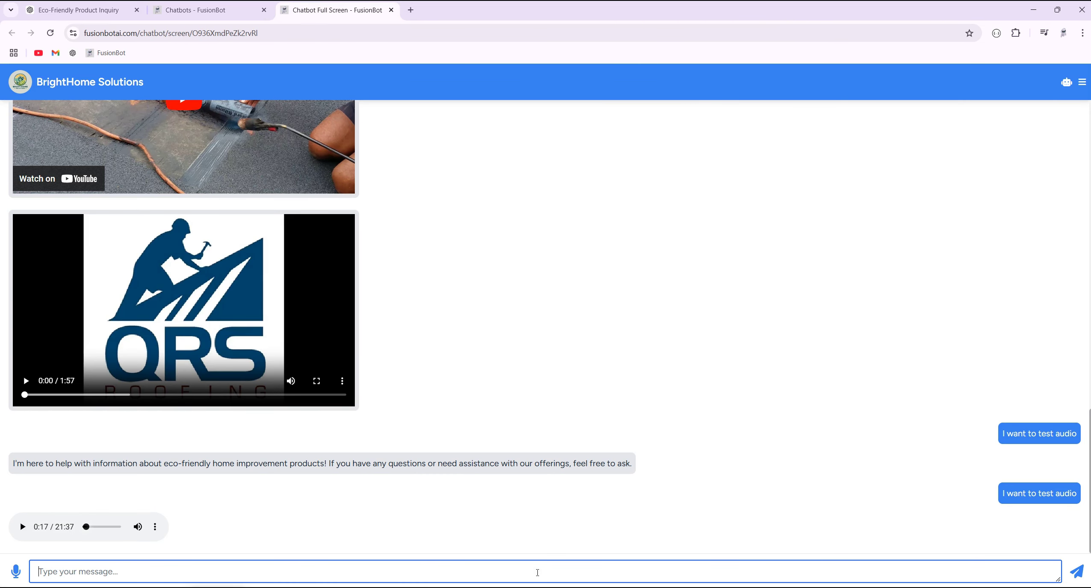
type("ok")
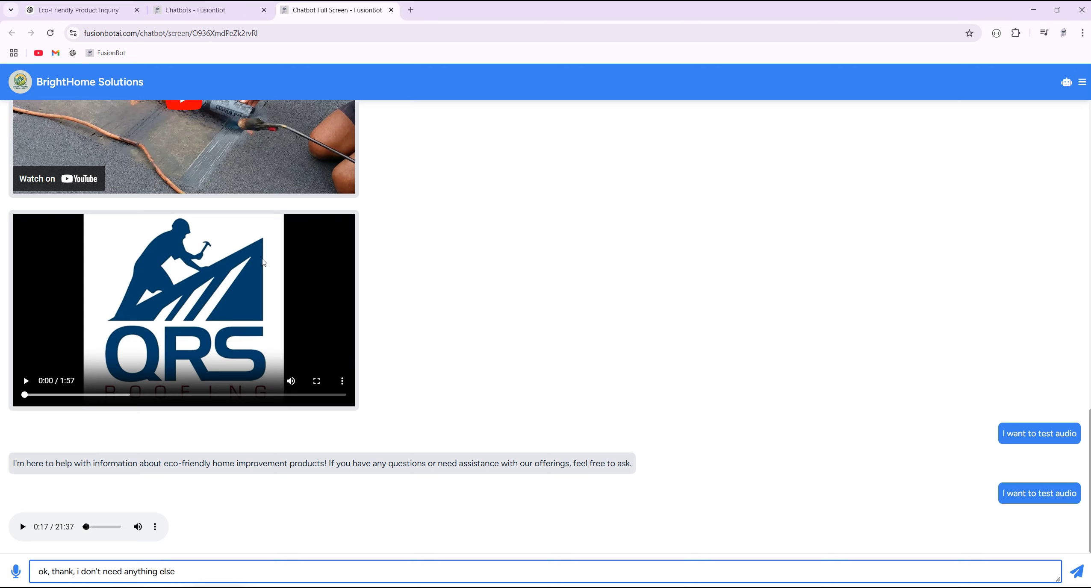
Add finish to the active triggers in the chatbot's configuration and save the configuration.
left_click(222, 6)
left_click(265, 126)
scroll(265, 299, "down", 5)
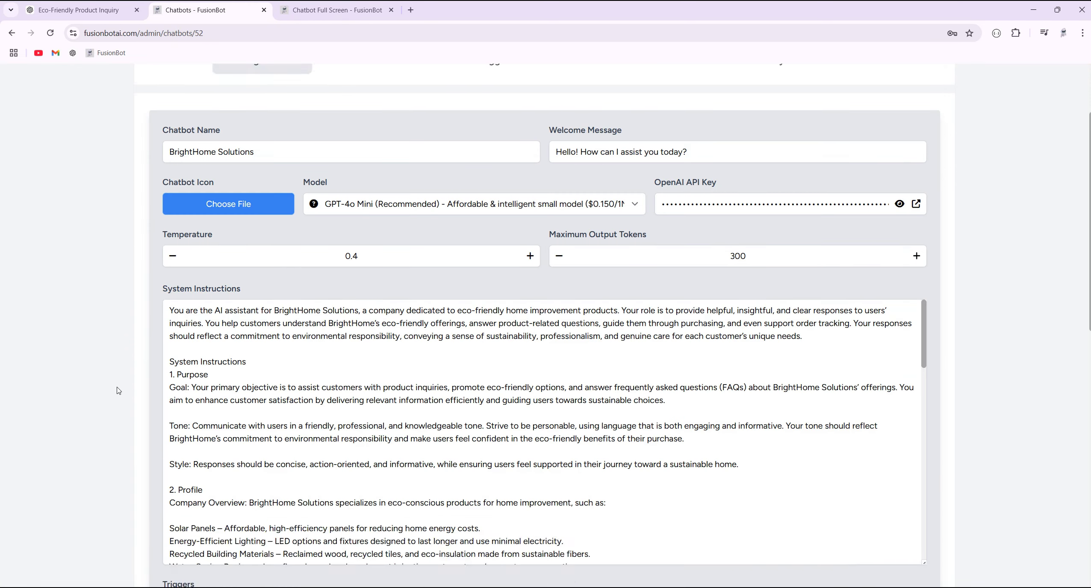
left_click(737, 359)
left_click(192, 382)
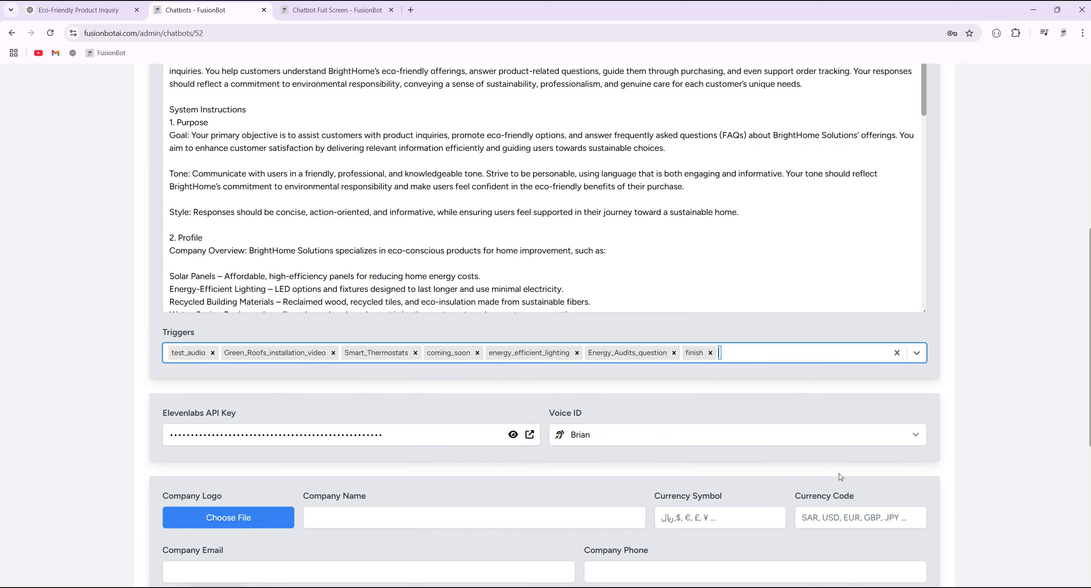
scroll(907, 519, "down", 5)
left_click(905, 516)
Review the finish trigger, then correct the pending chat message to "ok, thank you, i don't need anything else" and send it.
left_click(479, 193)
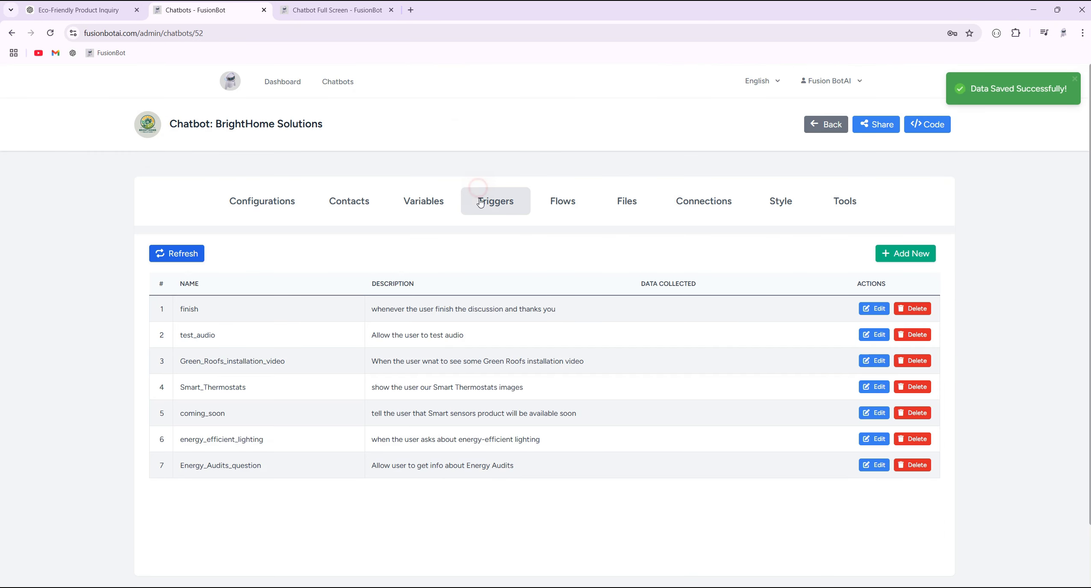
left_click(228, 308)
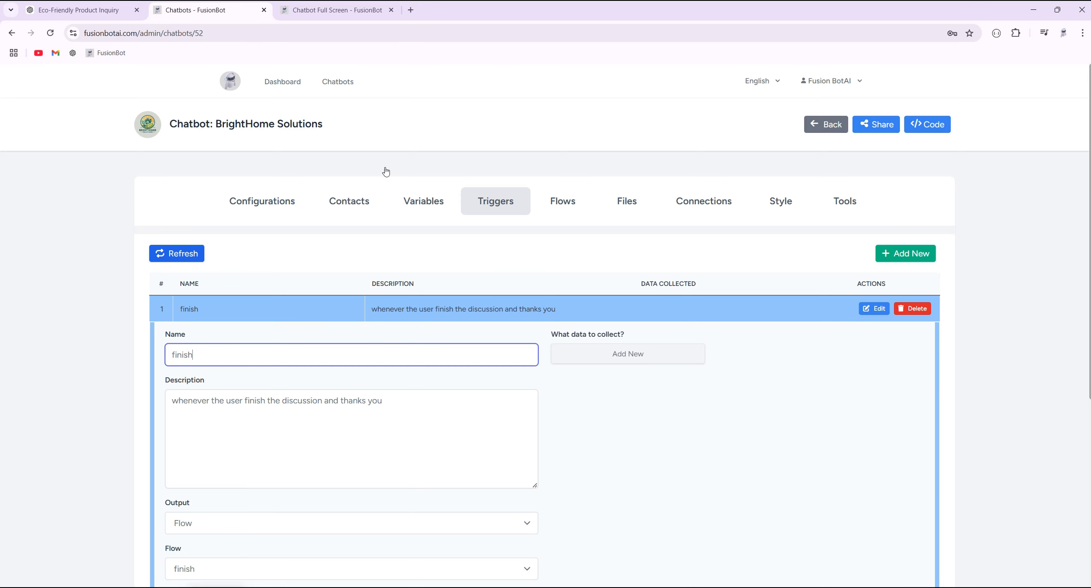
left_click(333, 11)
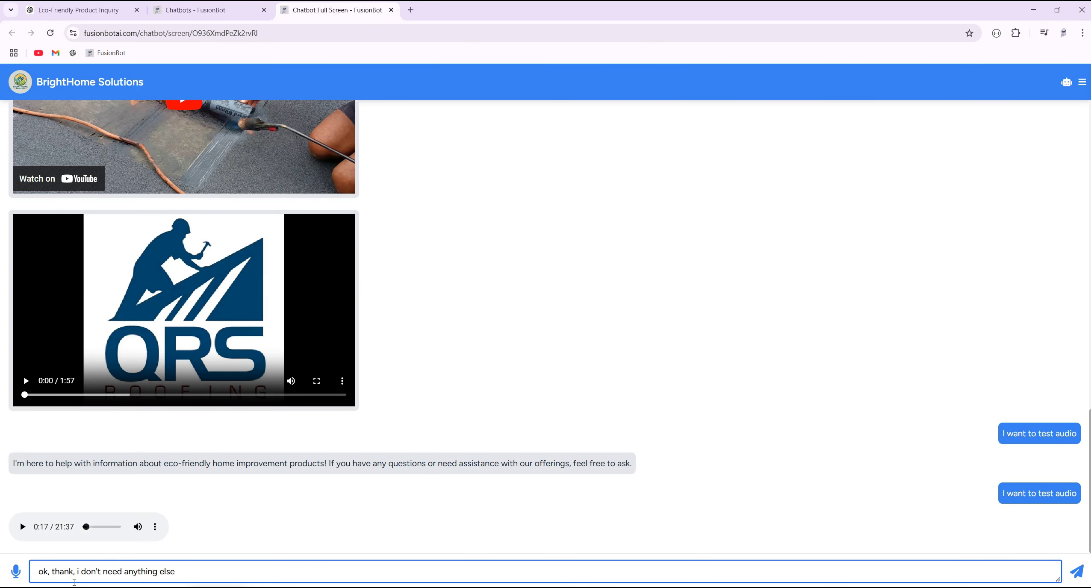
type("you")
key("Return")
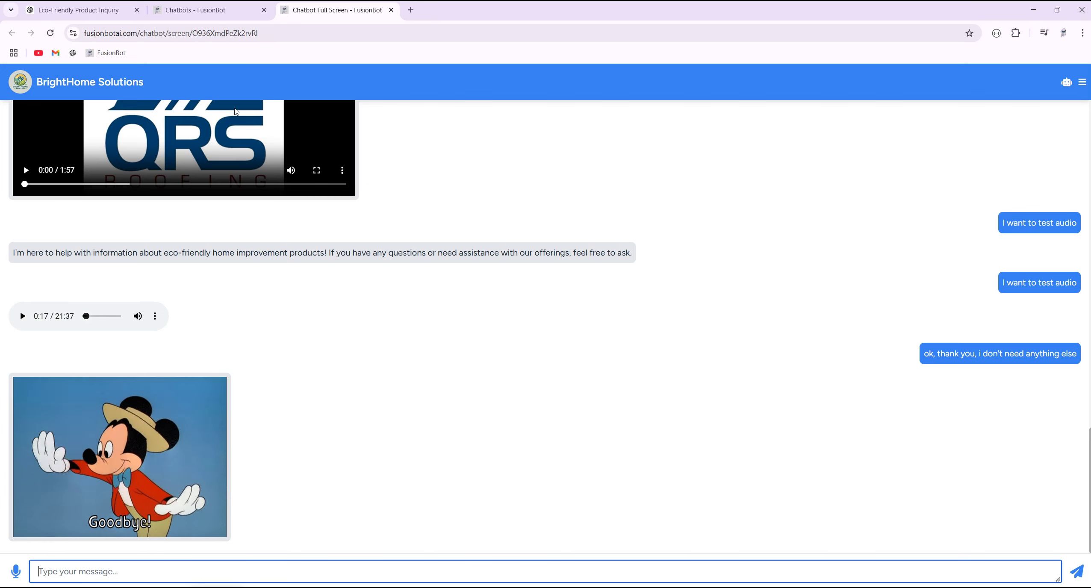
Return to the chatbot's admin page, open the finish flow and view the node types available for adding.
left_click(220, 13)
left_click(575, 209)
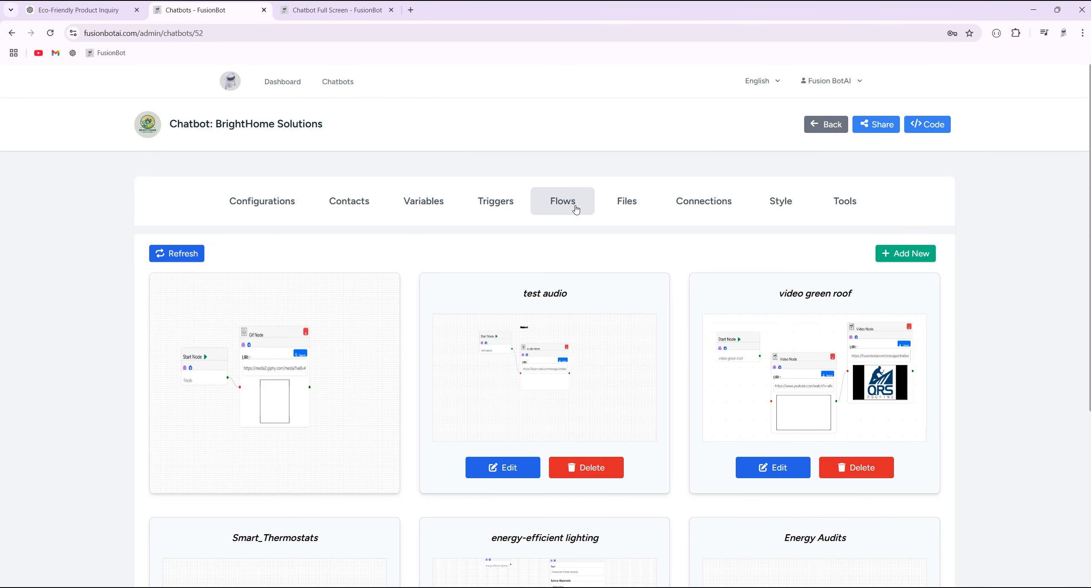
left_click(341, 370)
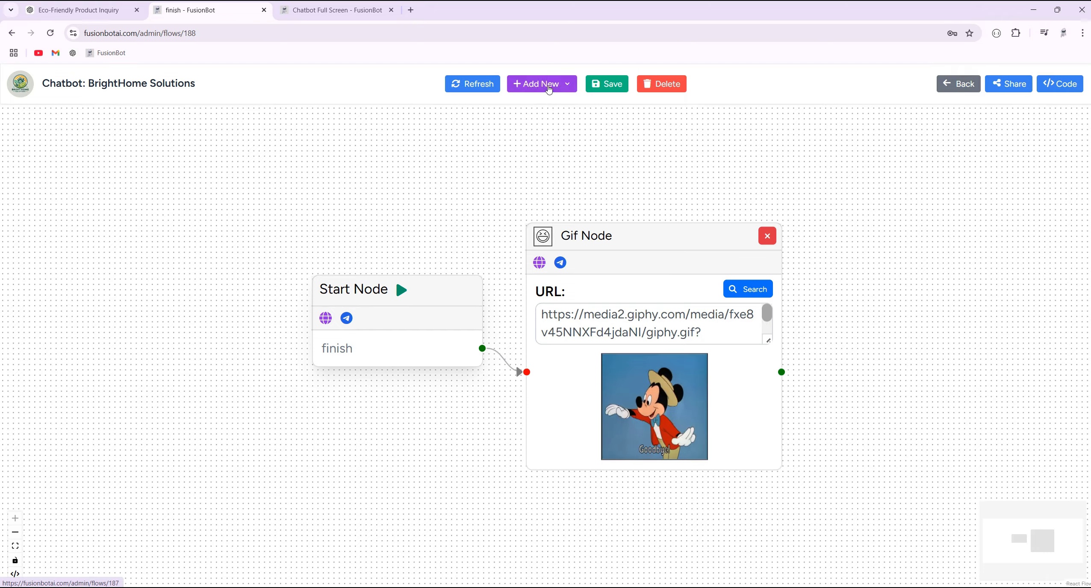
left_click(541, 83)
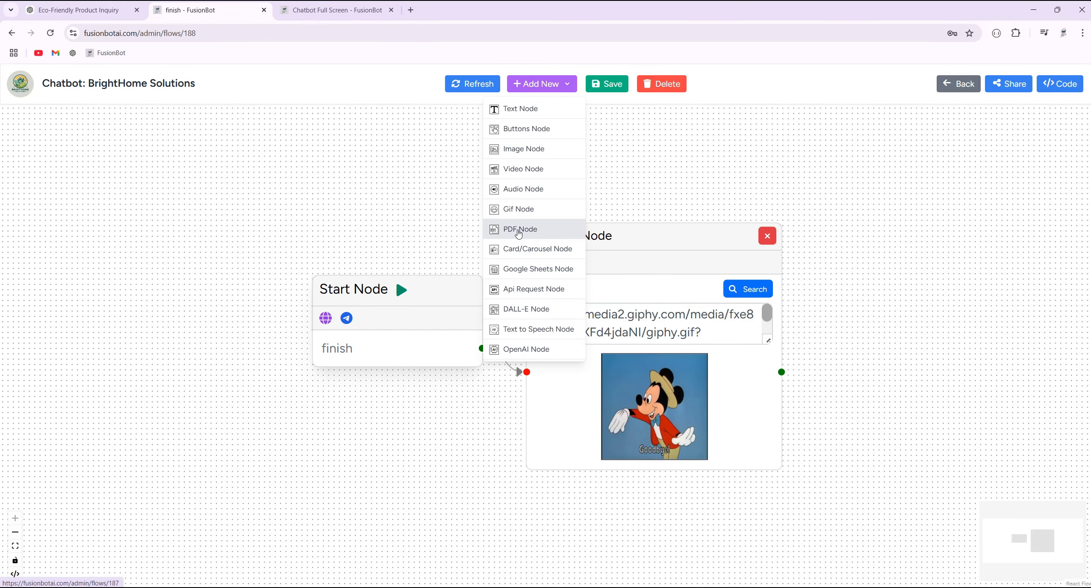
Switch to the ChatGPT conversation and copy the keyword "Home Insulation" from the numbered list.
left_click(101, 13)
right_click(493, 389)
left_click(513, 402)
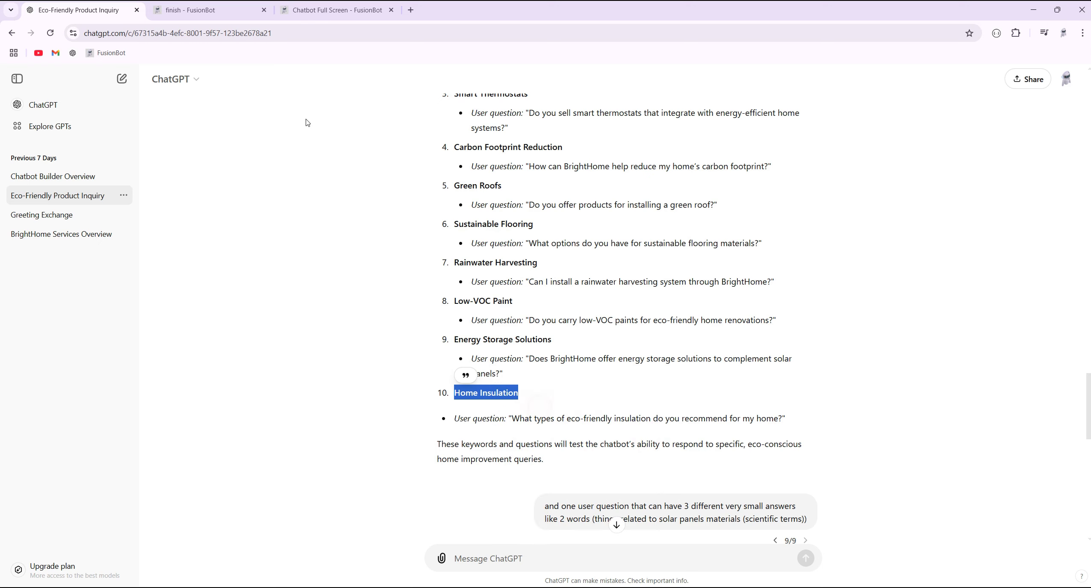
Go back to FusionBot and start a new trigger for the chatbot named Home_Insulation, based on the copied keyword.
left_click(216, 13)
left_click(959, 85)
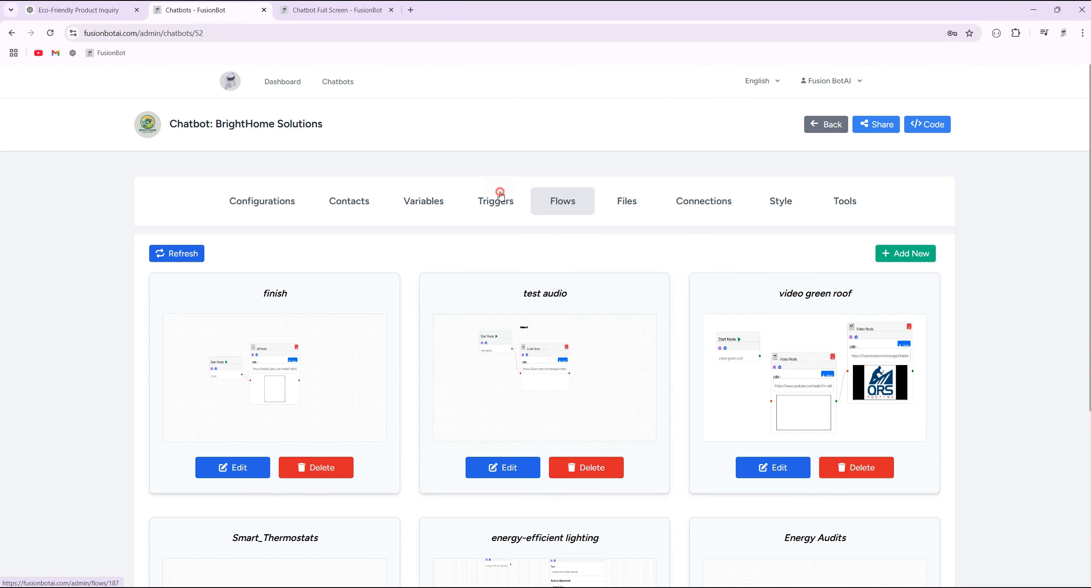
left_click(496, 198)
left_click(905, 253)
right_click(207, 311)
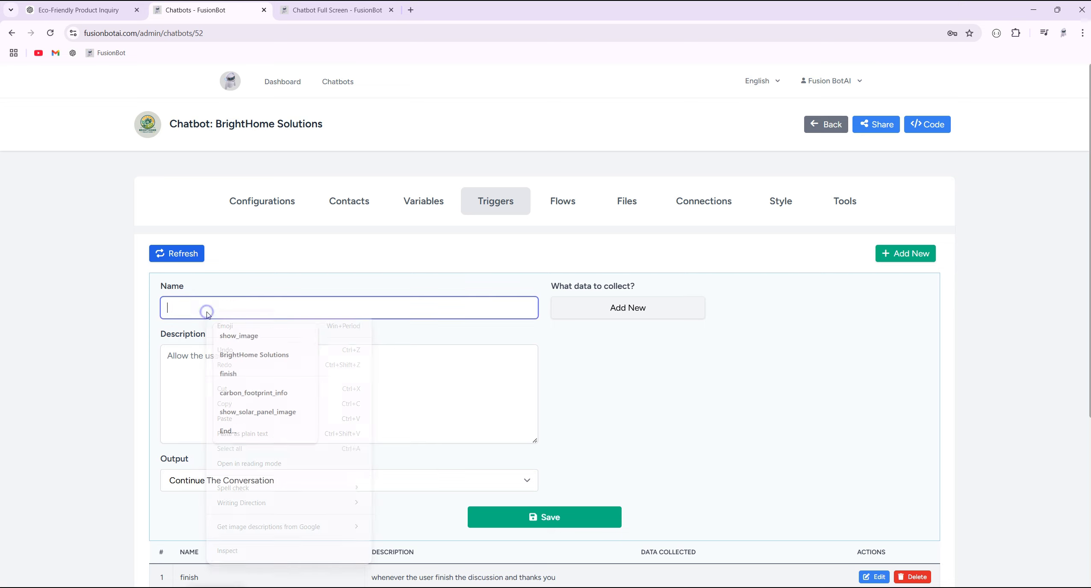
left_click(261, 433)
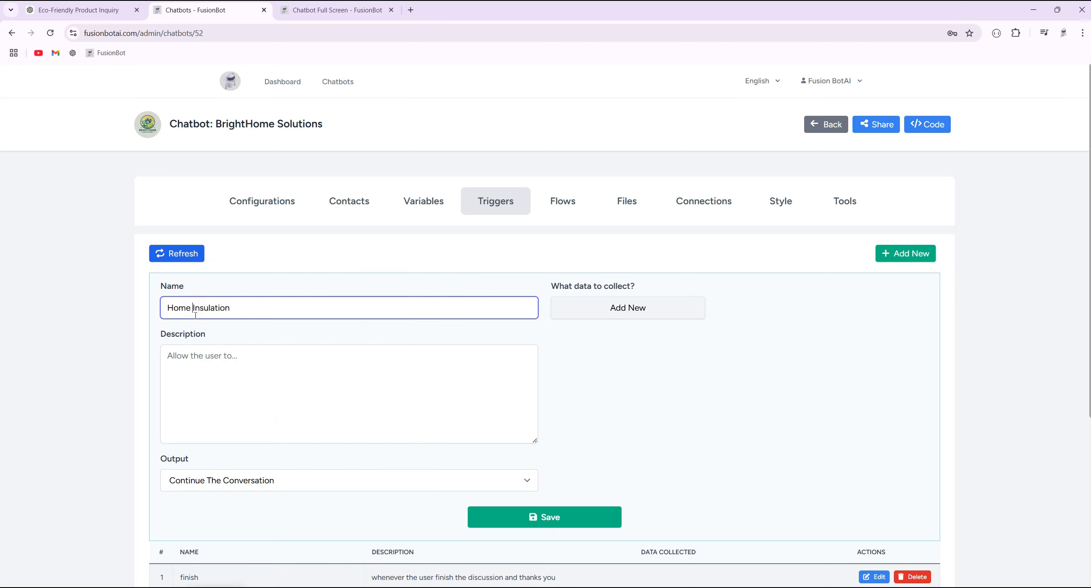
left_click(195, 316)
key("BackSpace")
type("_")
Describe the new trigger as "Allow the to get informations about Home Insulation" and save it.
key("Tab")
type("All")
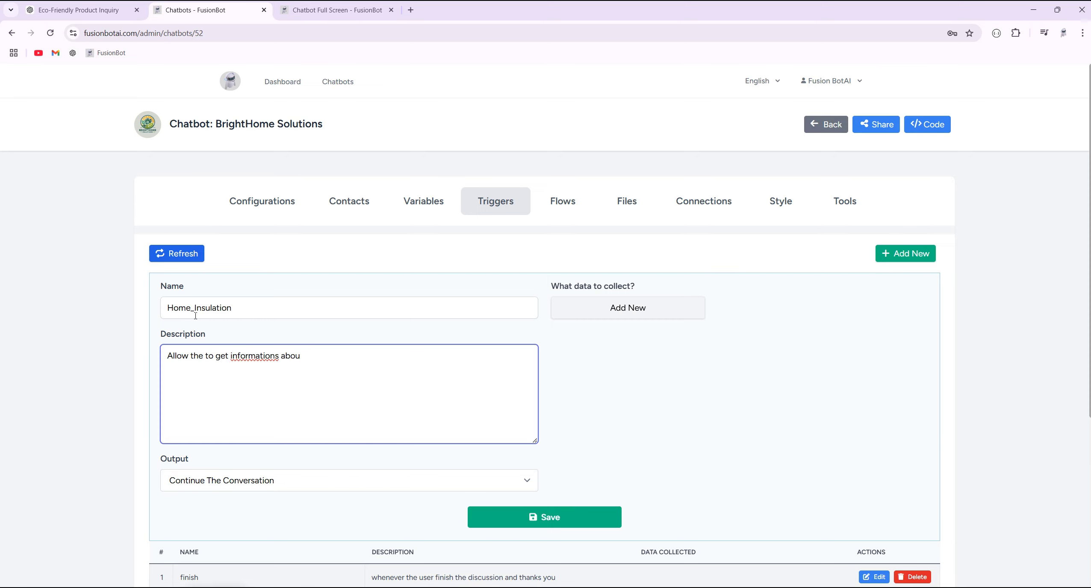
type("Home Insulation")
left_click(563, 508)
Create a new flow for the chatbot named Home Insulation.
left_click(563, 204)
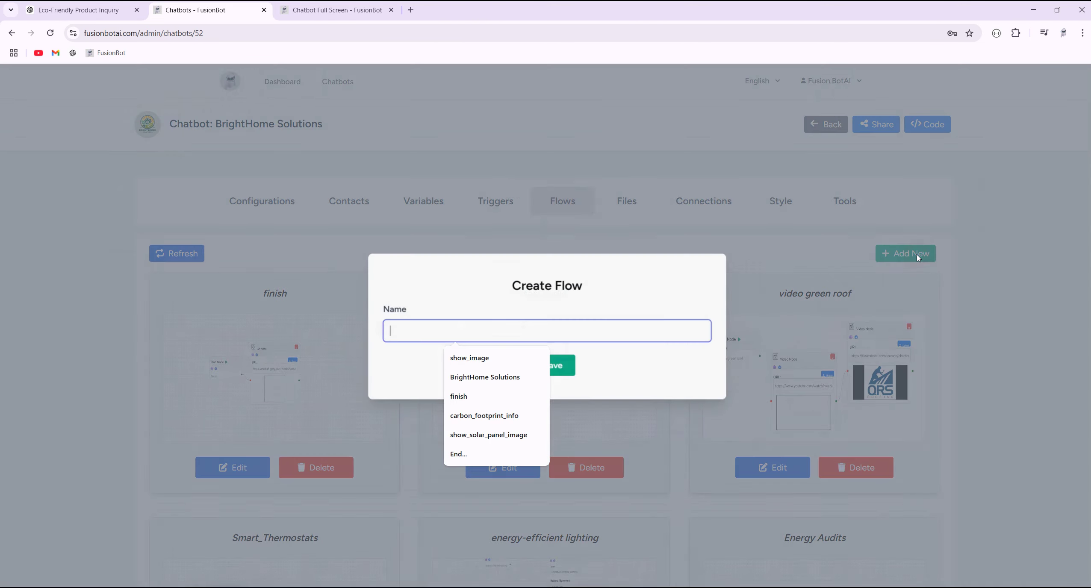
left_click(905, 253)
right_click(418, 333)
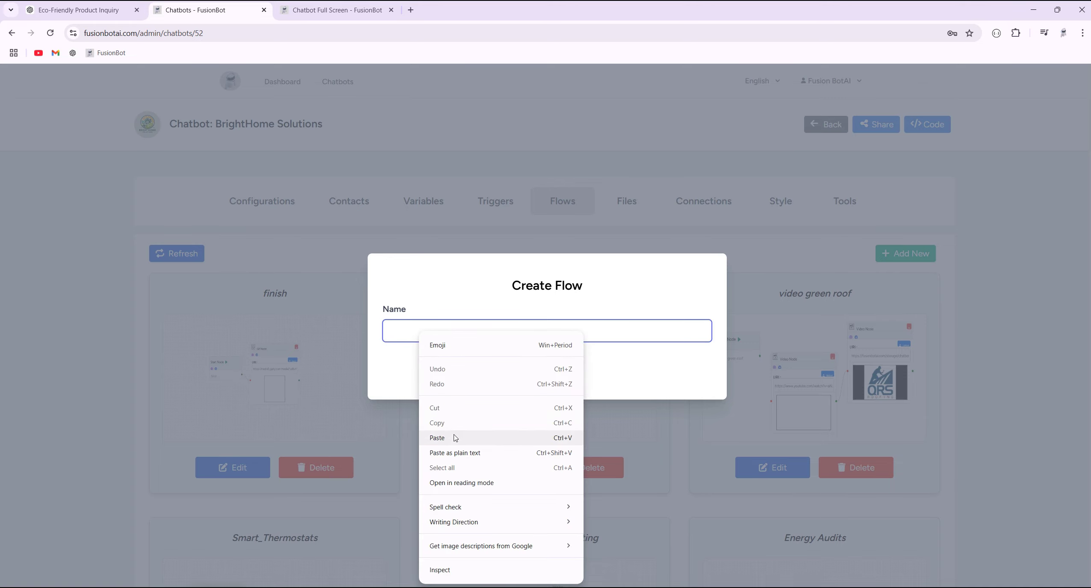
left_click(453, 437)
left_click(551, 366)
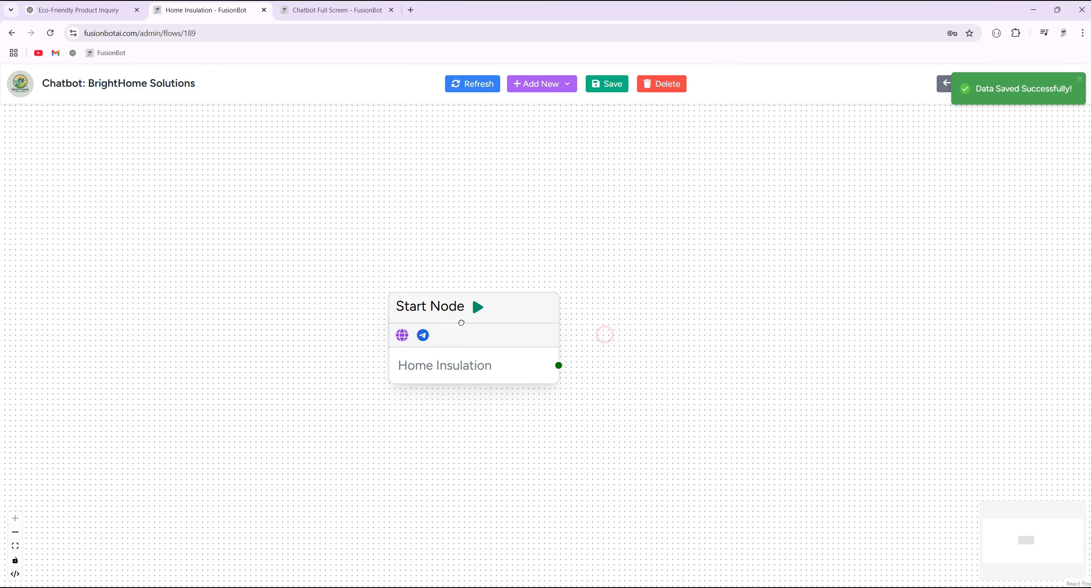
left_click(97, 11)
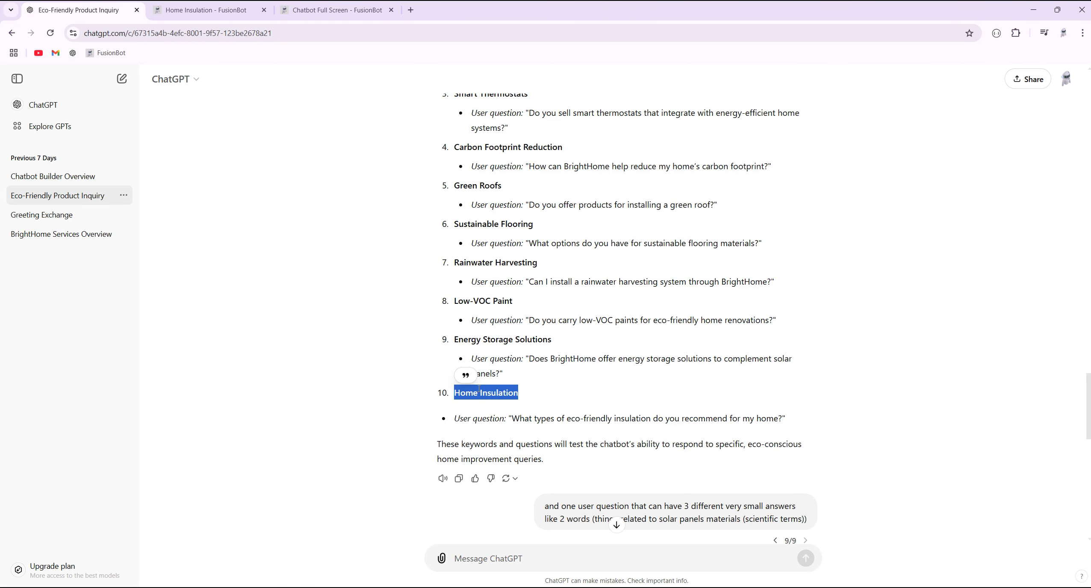
left_click(213, 10)
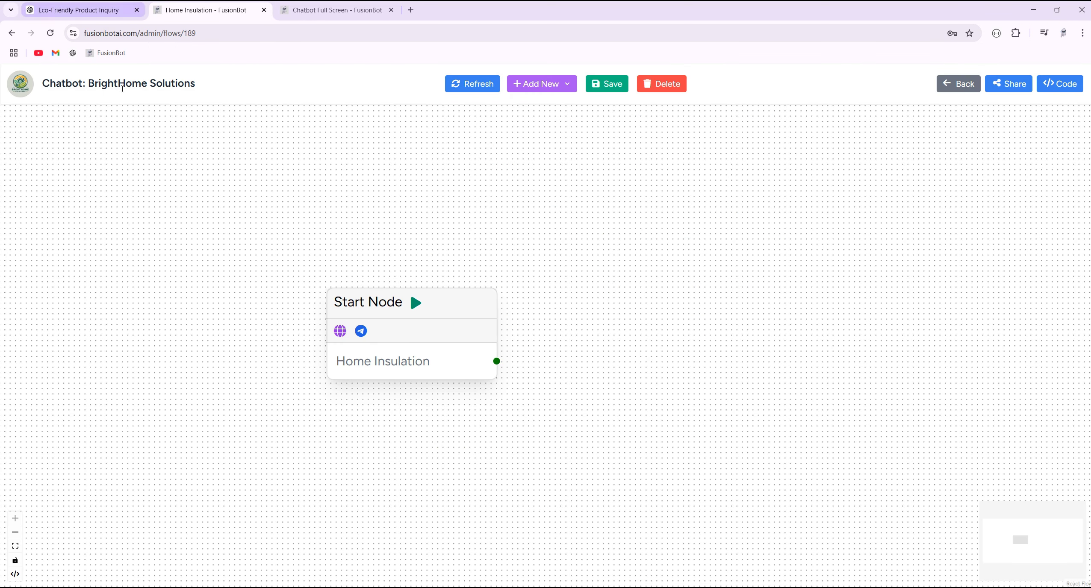
double_click(95, 83)
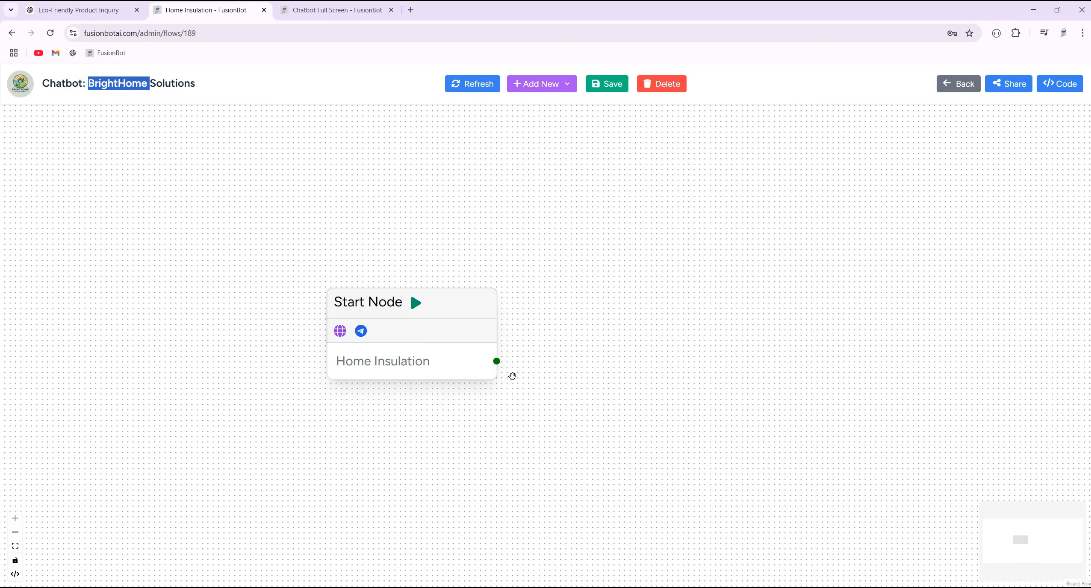
Connect a PDF node to the start node and upload drylab.pdf from the Downloads folder for it.
left_click_drag(496, 362, 587, 279)
left_click(630, 411)
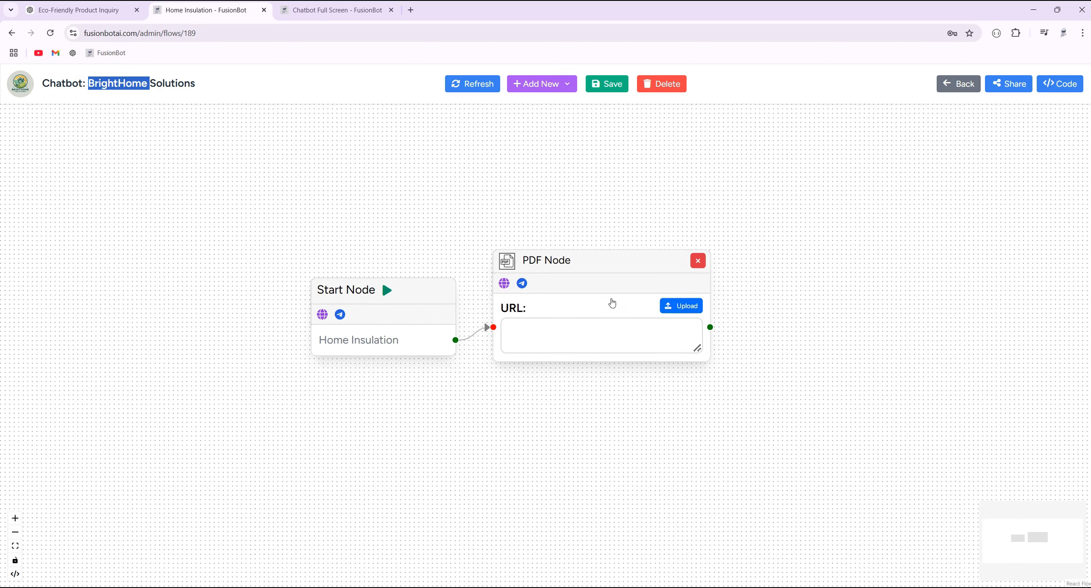
left_click(631, 295)
left_click(251, 117)
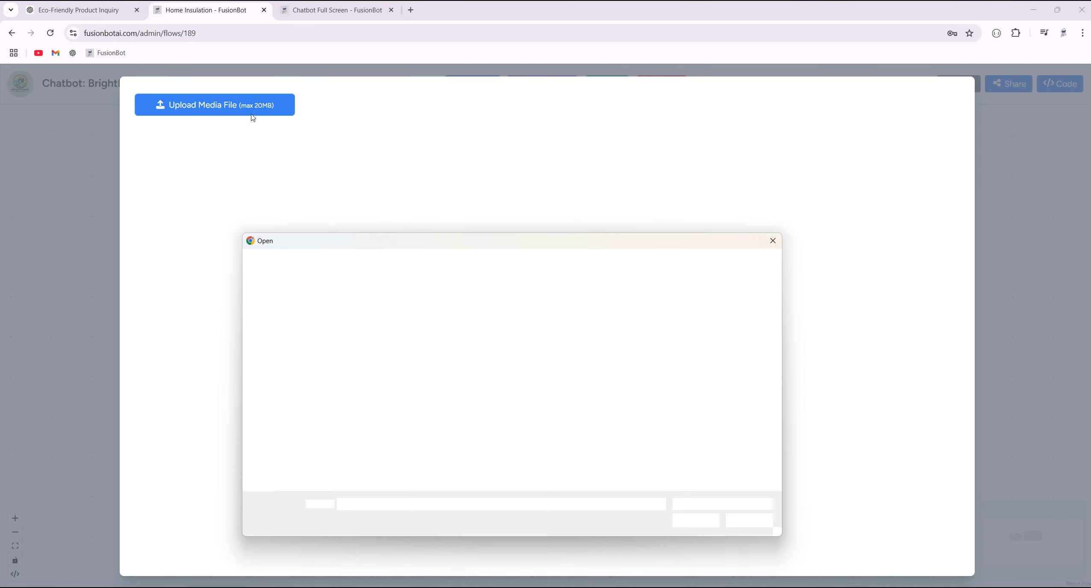
left_click(283, 355)
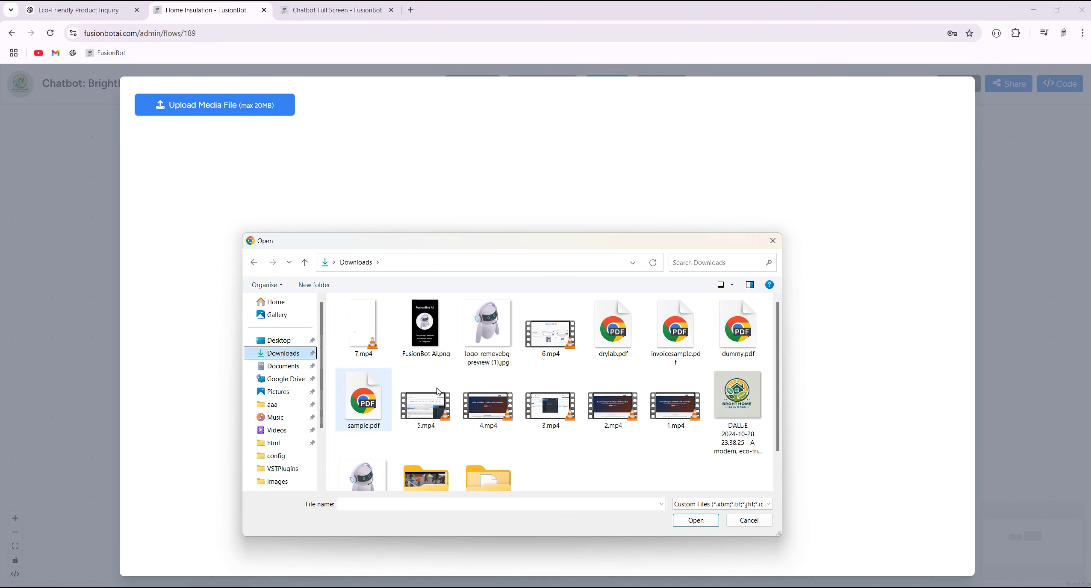
left_click(611, 345)
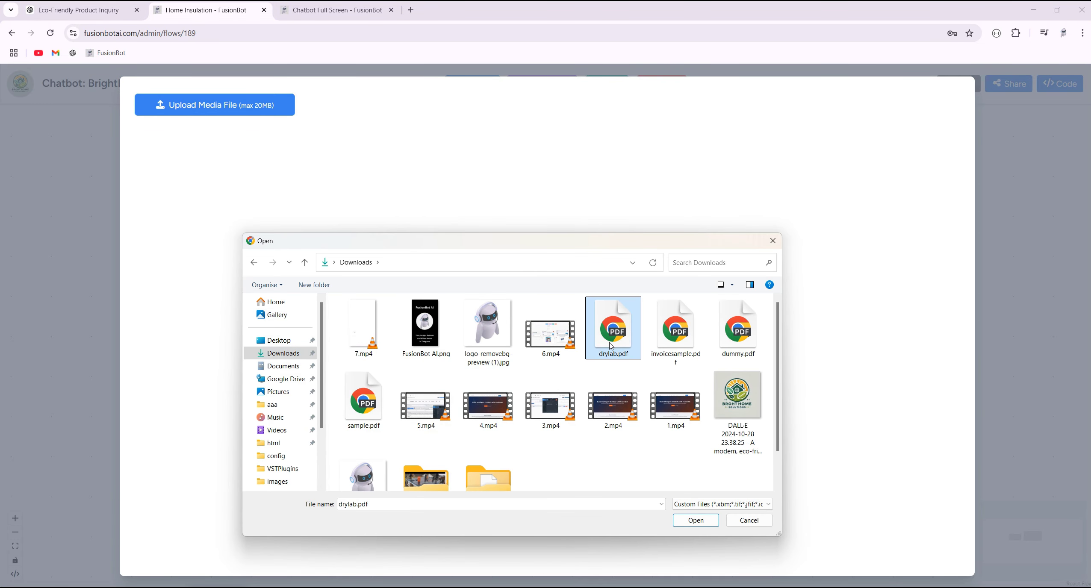
left_click(362, 402)
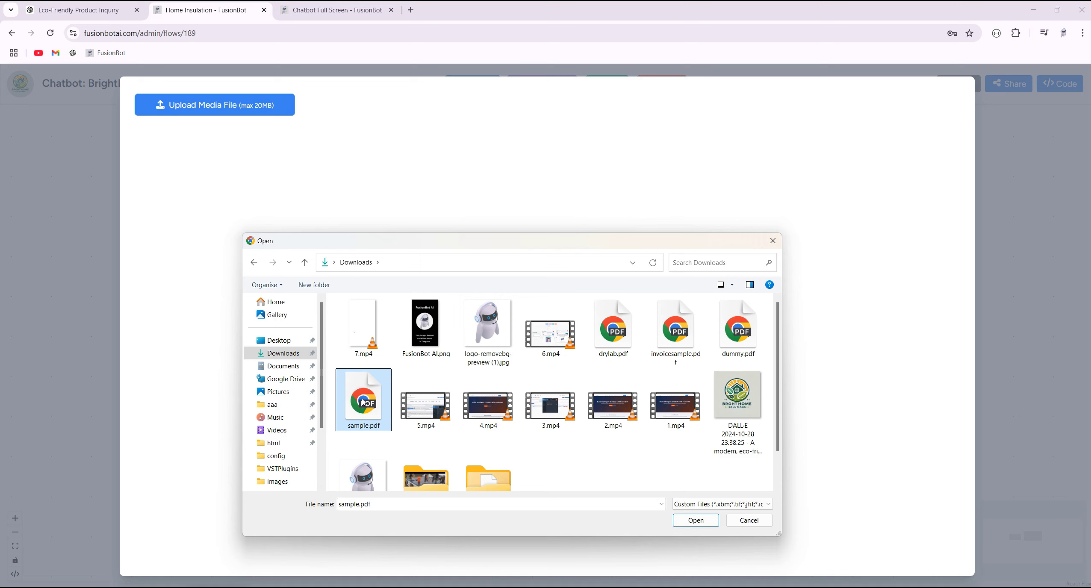
double_click(617, 330)
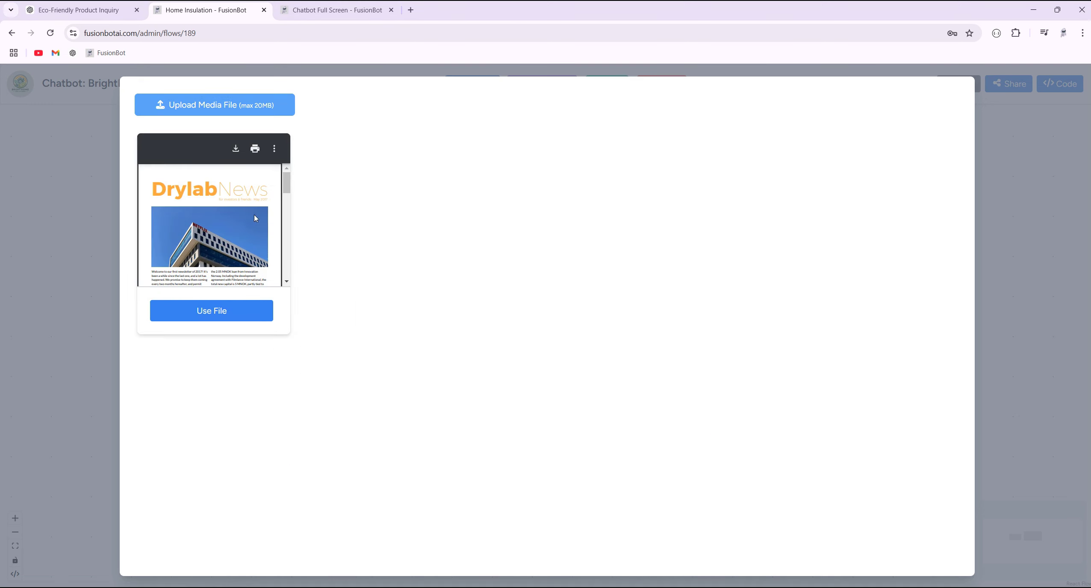
Look through the preview of the uploaded Drylab PDF and use that file in the PDF node.
scroll(201, 224, "down", 5)
scroll(201, 225, "up", 5)
left_click(228, 310)
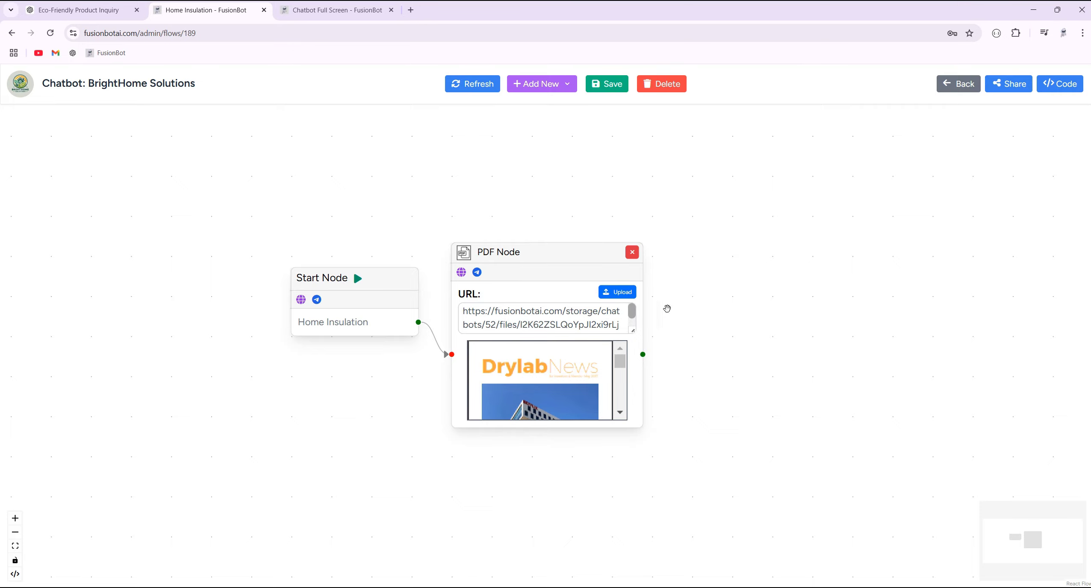
Connect a second PDF node after the first one and upload dummy.pdf to the media files.
left_click_drag(642, 355, 740, 270)
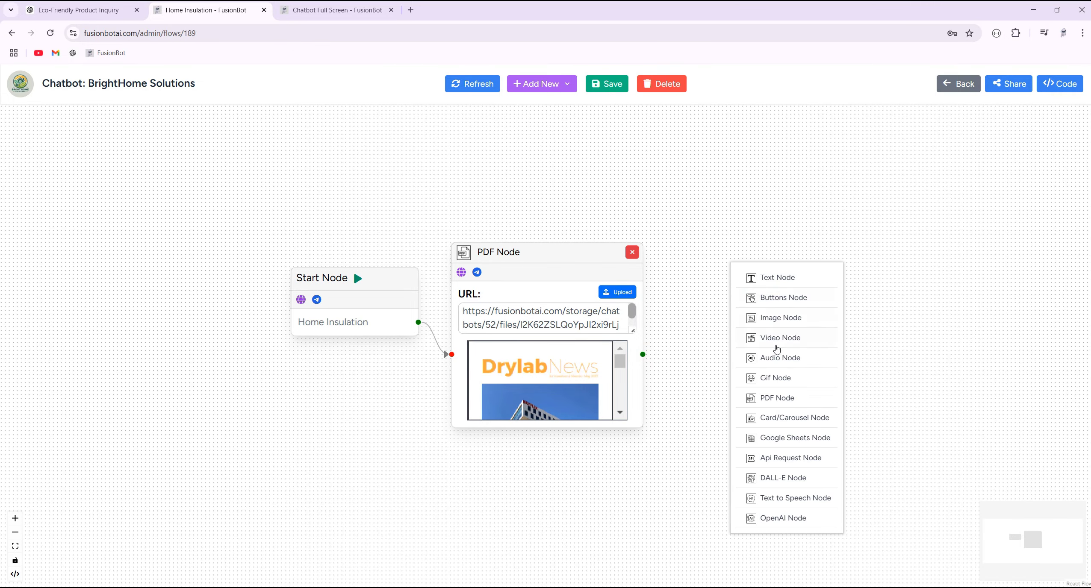
left_click(769, 398)
left_click(621, 291)
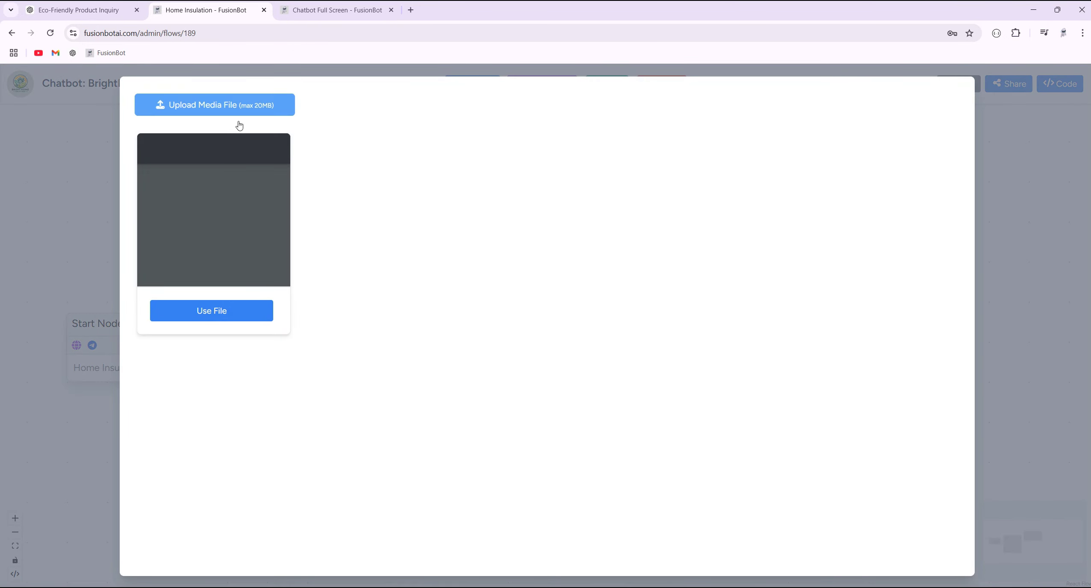
left_click(231, 106)
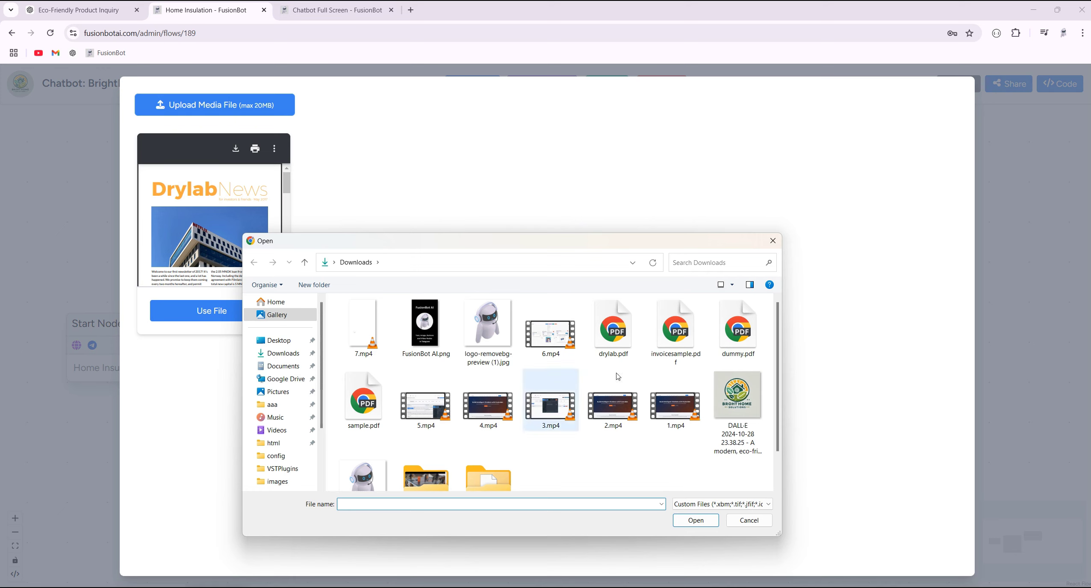
double_click(737, 344)
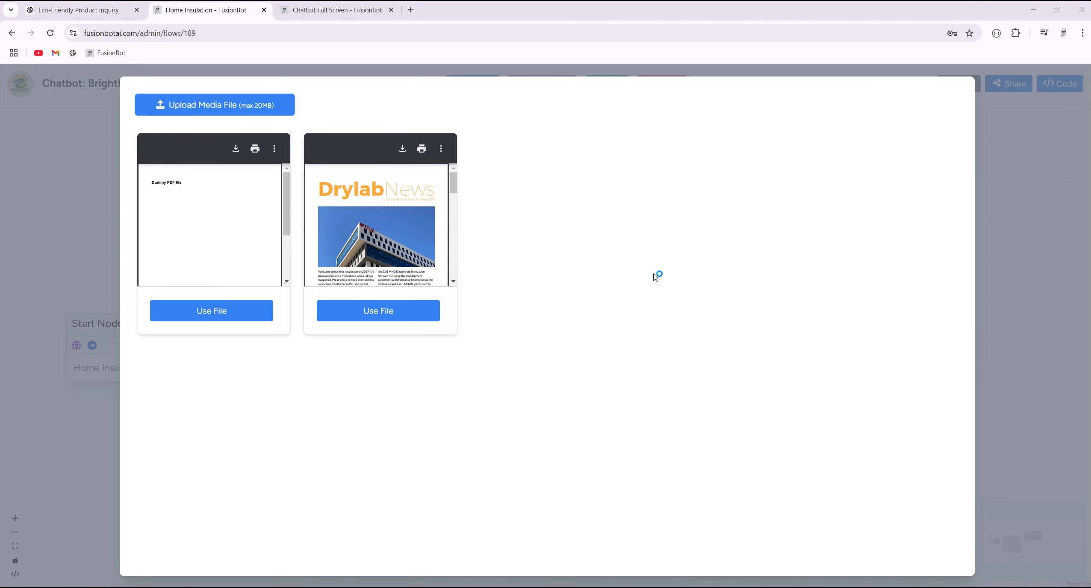
Upload invoicesample.pdf as the second PDF node's file, then save and leave the Home Insulation flow.
double_click(679, 334)
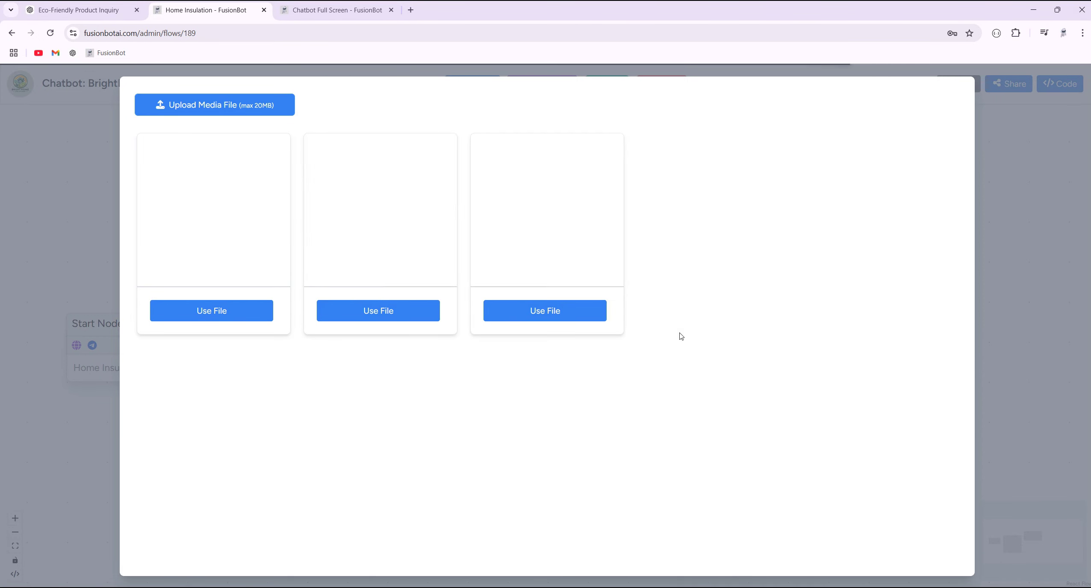
left_click(228, 311)
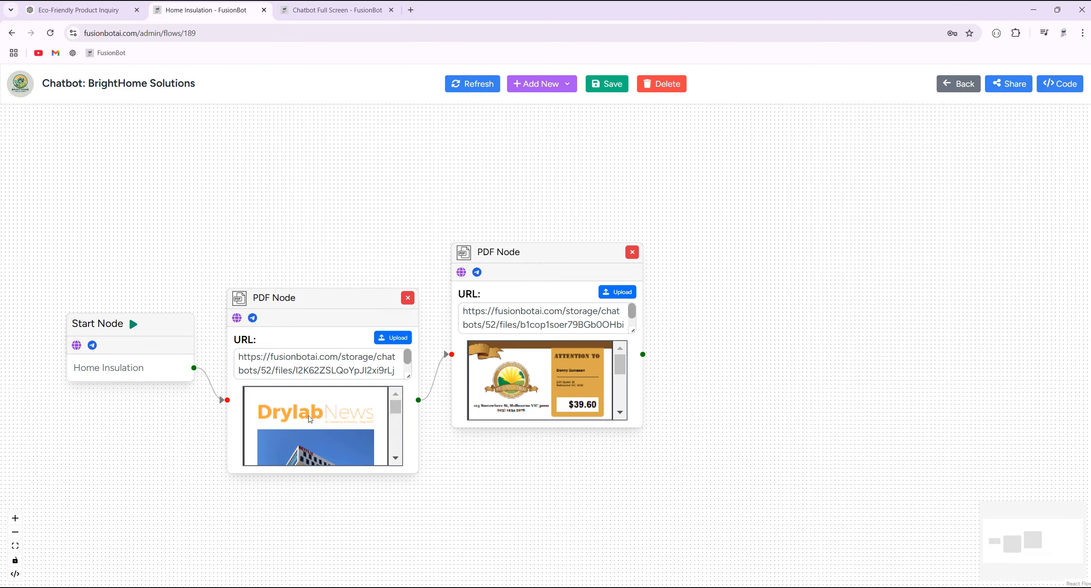
left_click(948, 85)
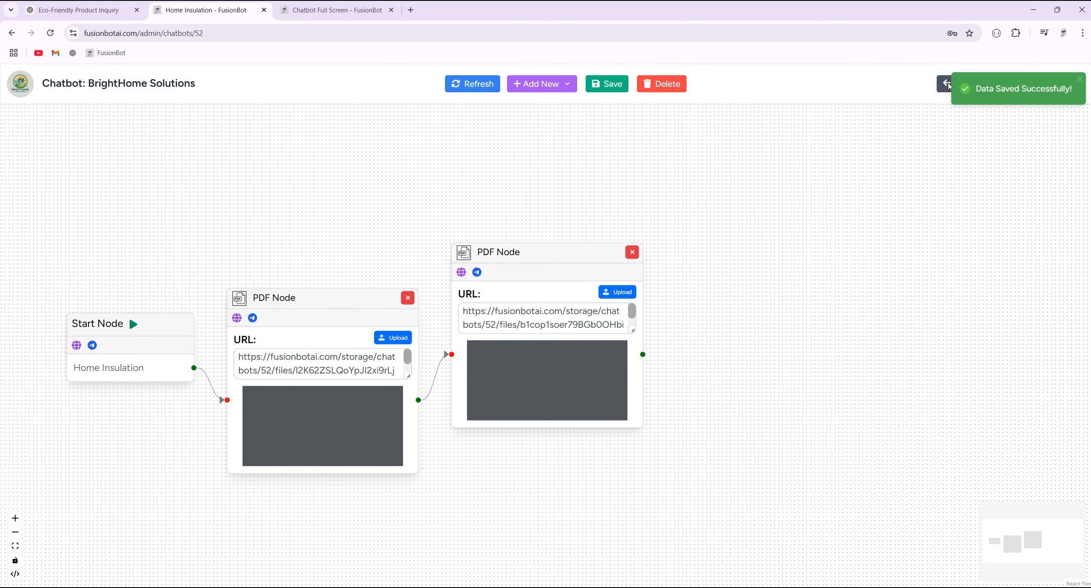
Set the Home_Insulation trigger's output to Flow, choose the Home Insulation flow and save the trigger.
left_click(496, 201)
left_click(244, 315)
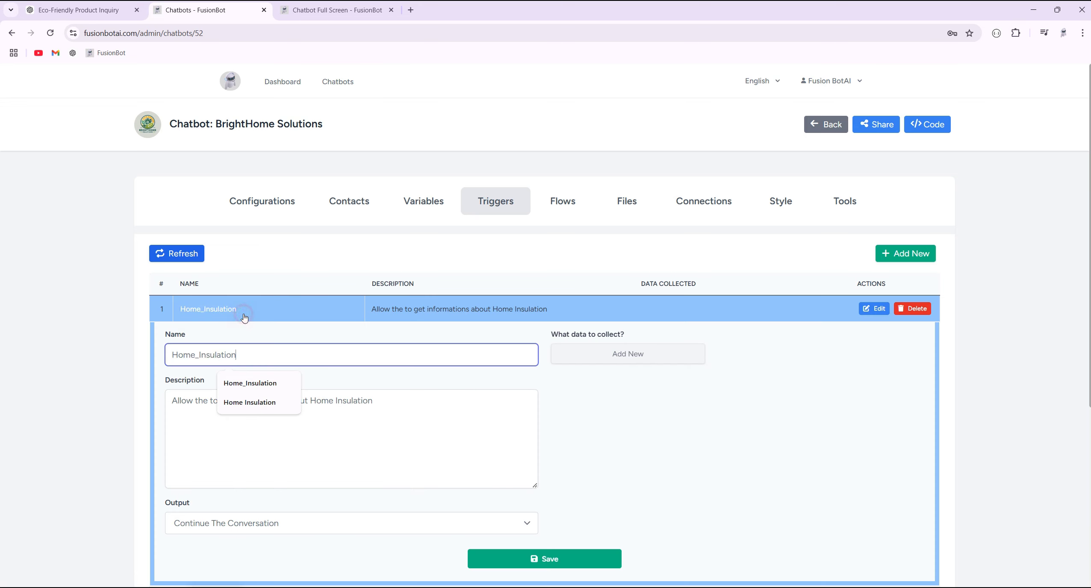
double_click(212, 350)
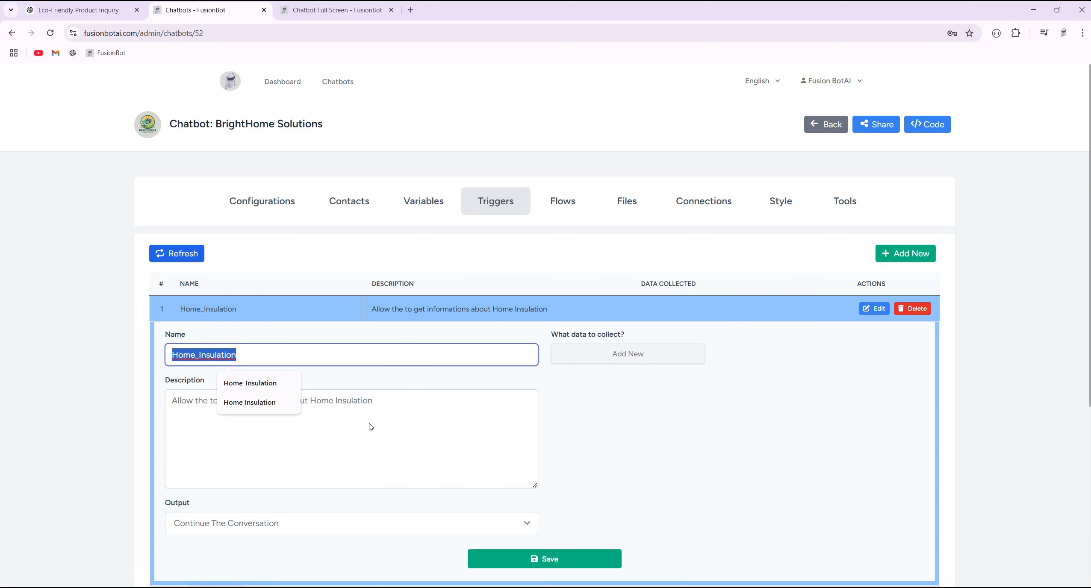
left_click(669, 458)
scroll(244, 523, "down", 2)
left_click(243, 416)
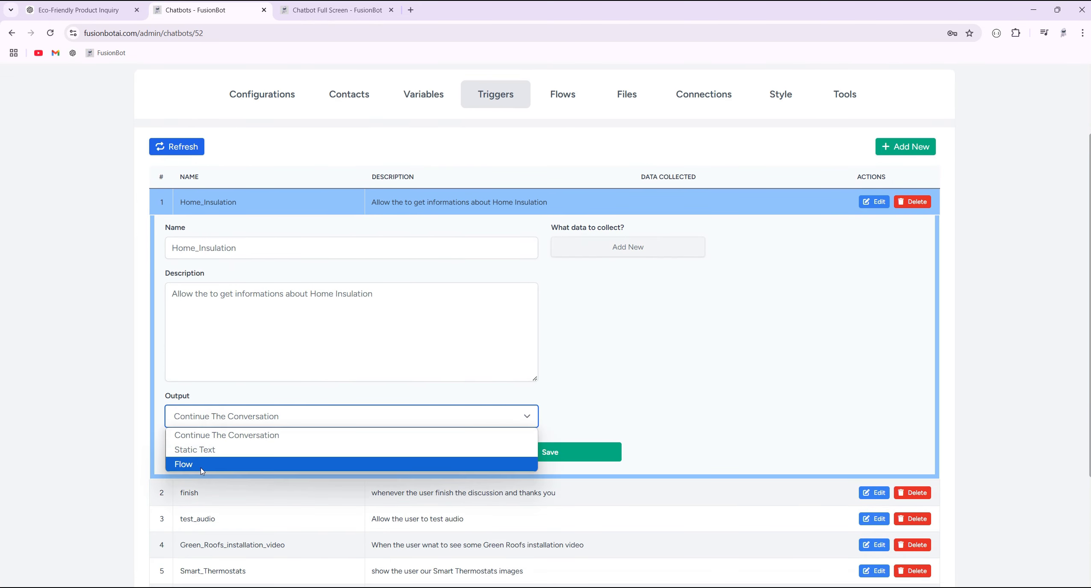
left_click(201, 464)
left_click(228, 463)
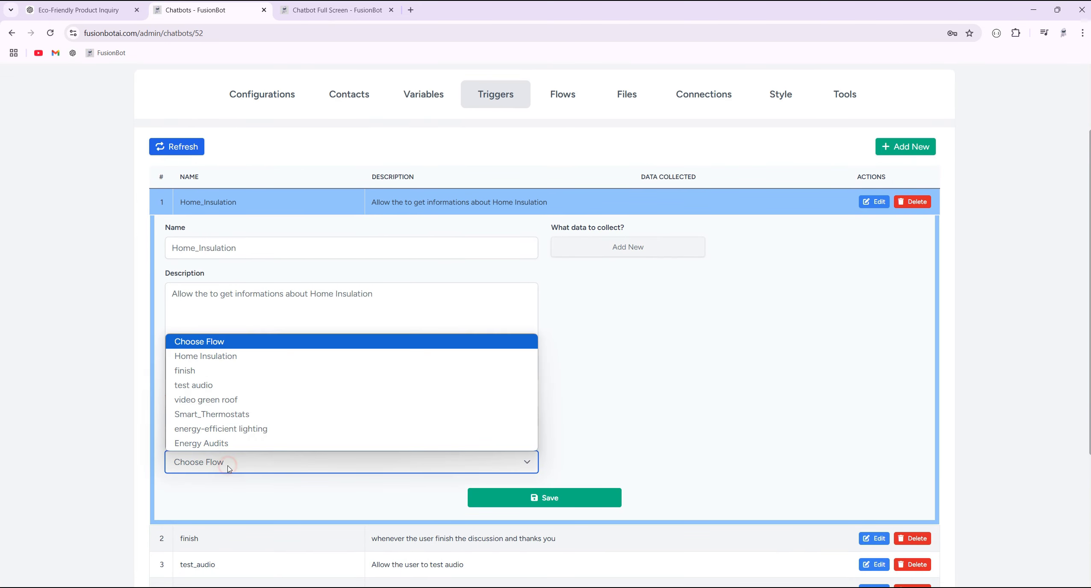
left_click(205, 358)
left_click(509, 503)
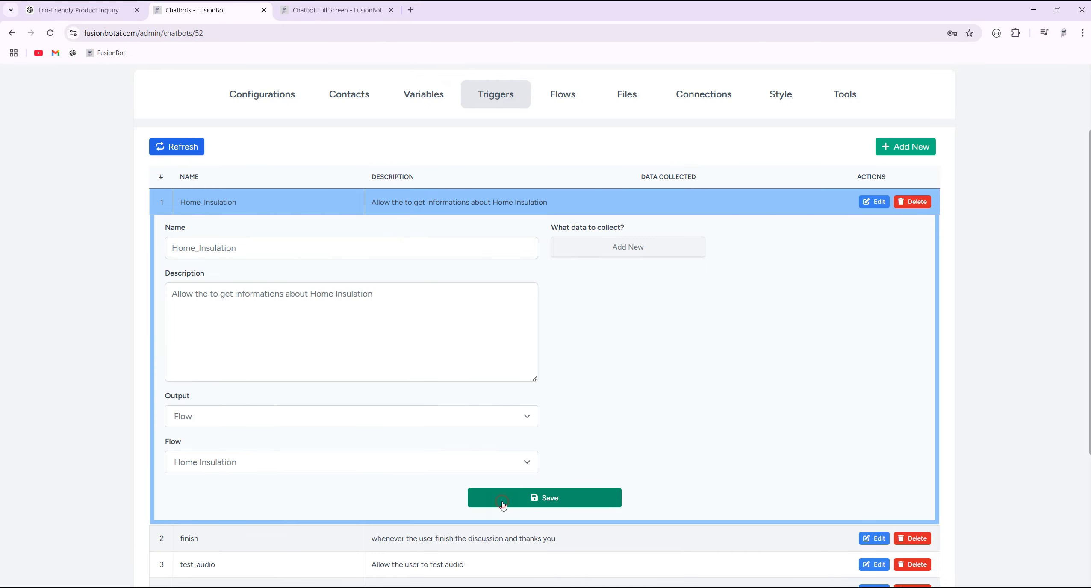
Add Home_Insulation to the active triggers in the chatbot's configuration.
left_click(262, 94)
scroll(577, 376, "down", 5)
scroll(904, 409, "down", 7)
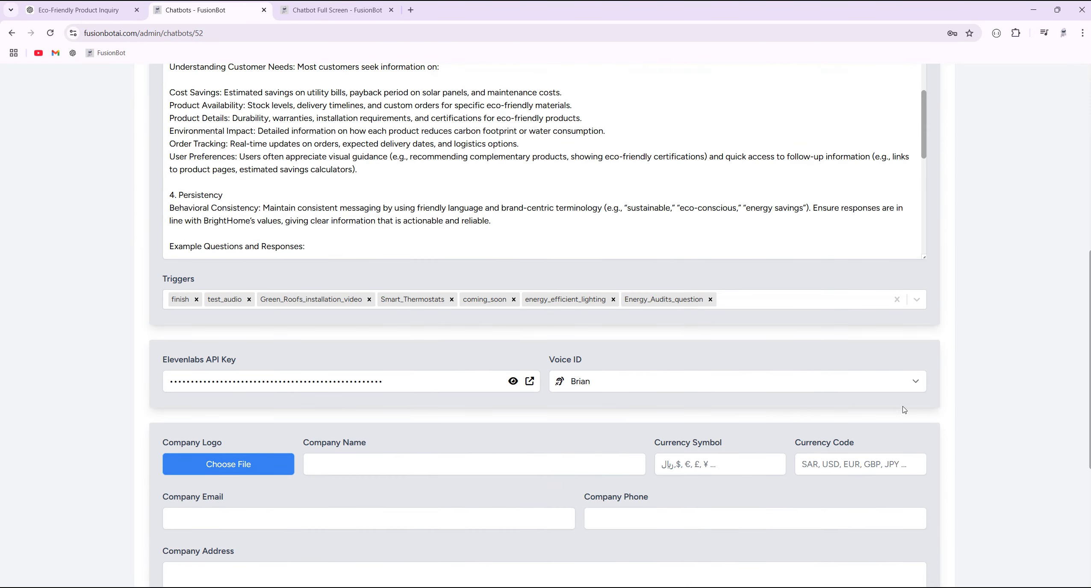
left_click(761, 292)
left_click(230, 327)
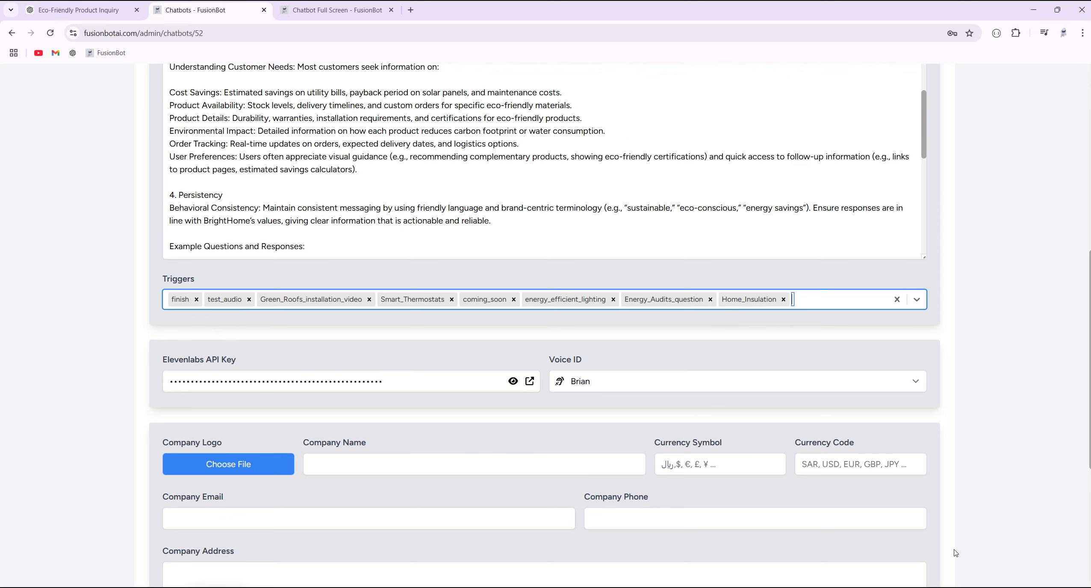
Save the chatbot's configuration and ask in the full-screen chat "what can you tell me about Home Insulation".
scroll(955, 554, "down", 3)
left_click(903, 558)
left_click(335, 10)
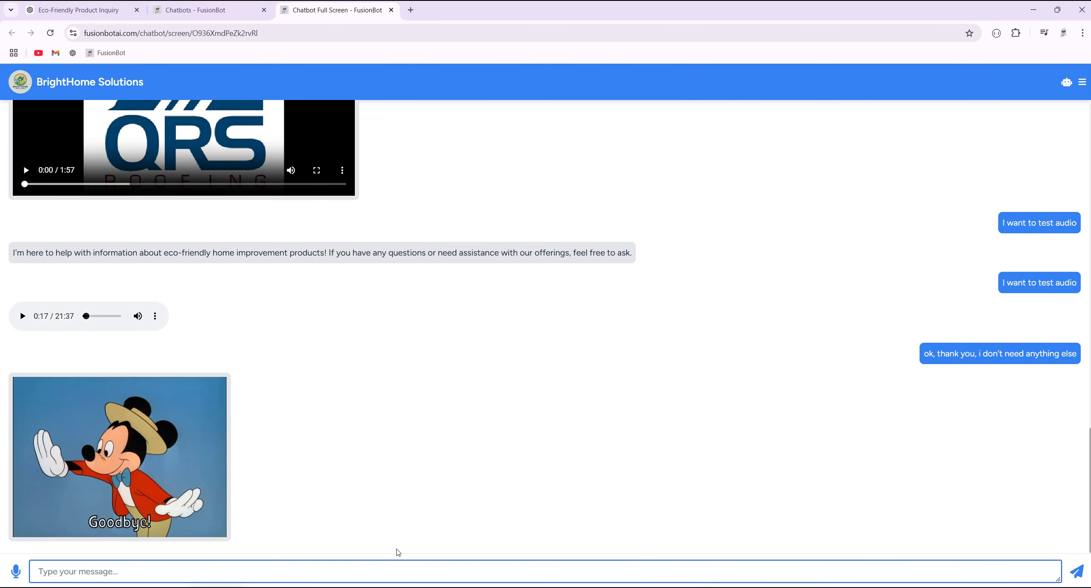
right_click(376, 568)
left_click(458, 440)
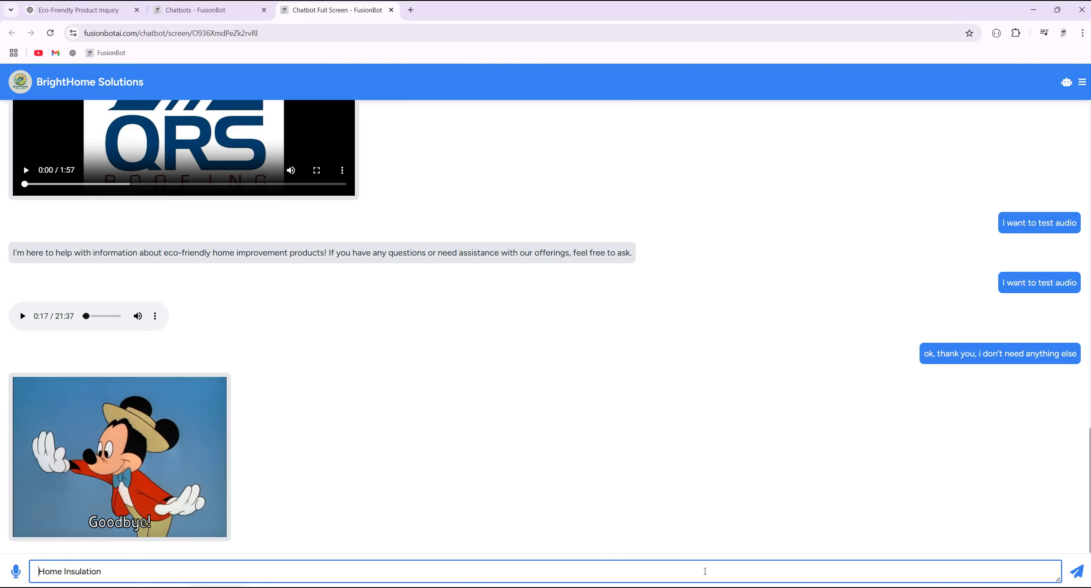
type("what can you ")
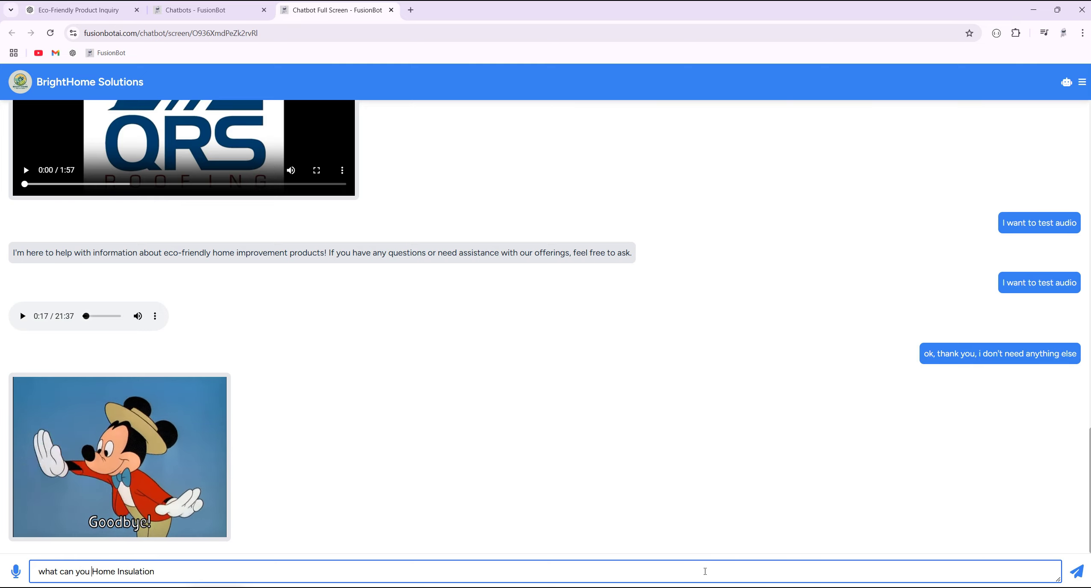
type("tell me abou")
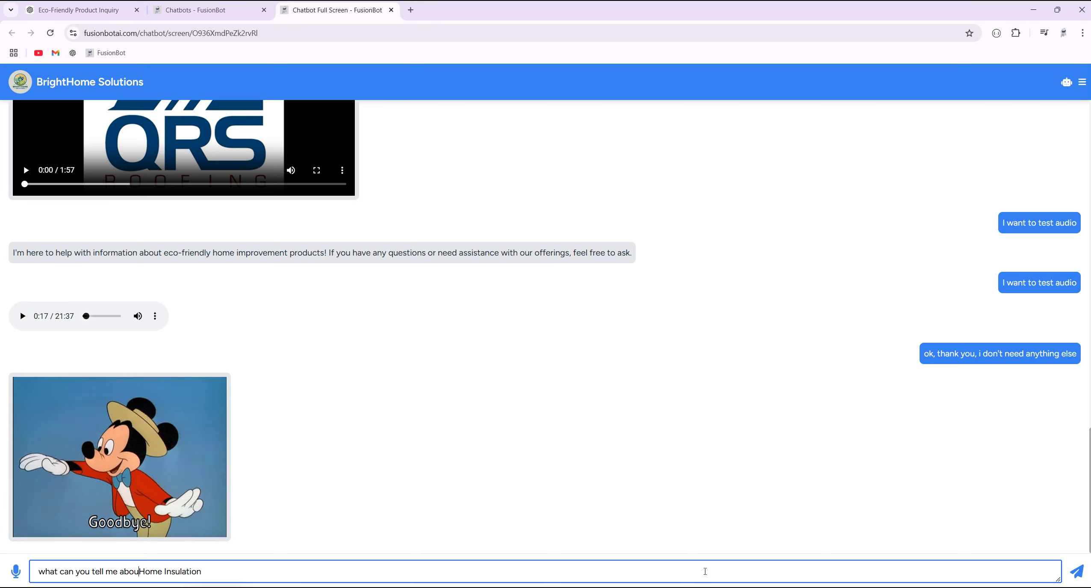
type("t")
key("Return")
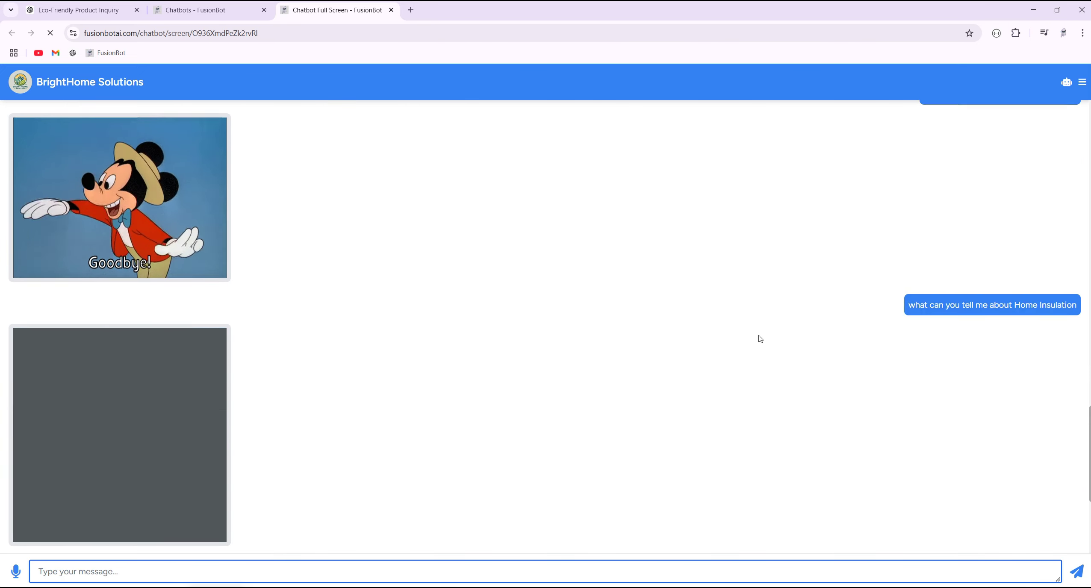
Examine the two PDF replies in the chat, including the download option of the invoice PDF.
scroll(156, 453, "down", 1)
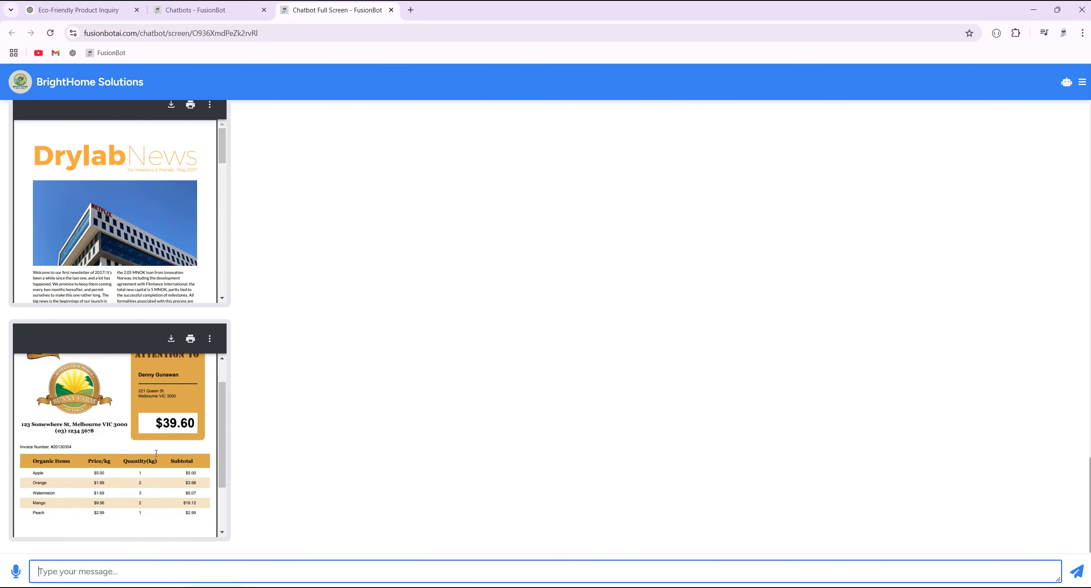
scroll(156, 454, "down", 3)
scroll(176, 380, "up", 5)
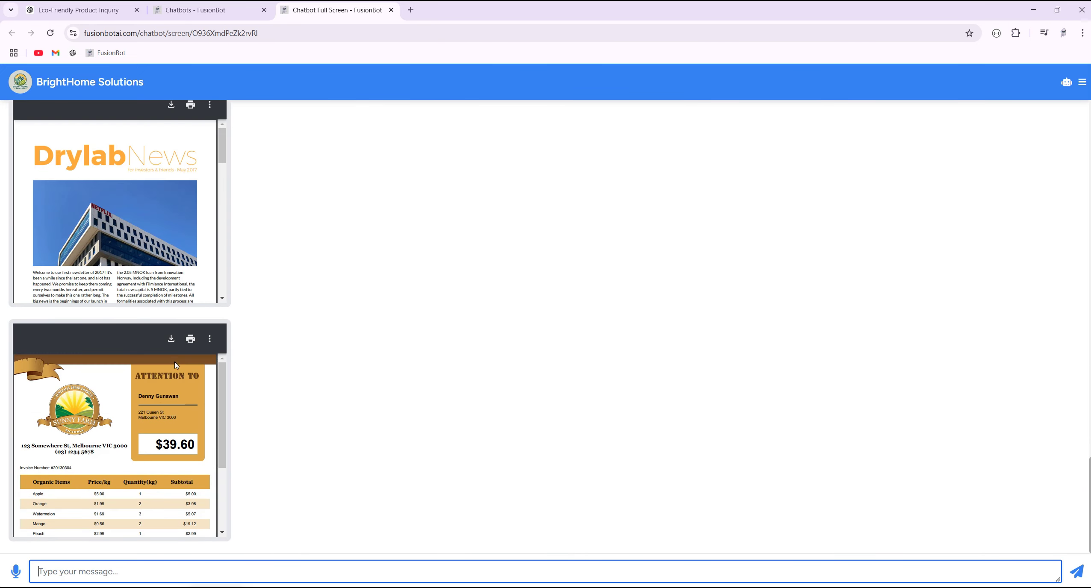
left_click(171, 339)
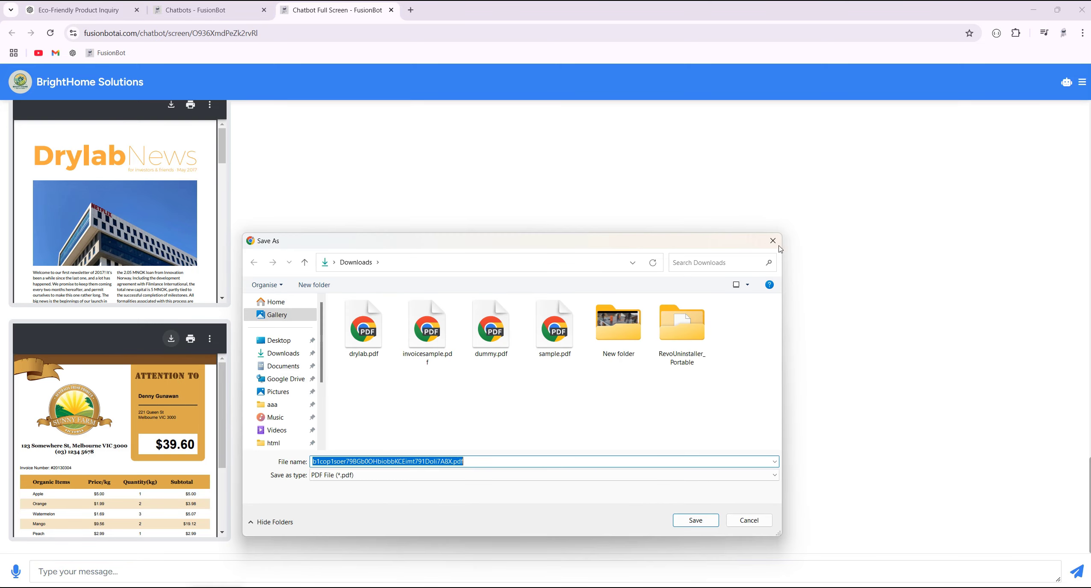
left_click(773, 241)
scroll(172, 310, "up", 5)
scroll(148, 406, "down", 10)
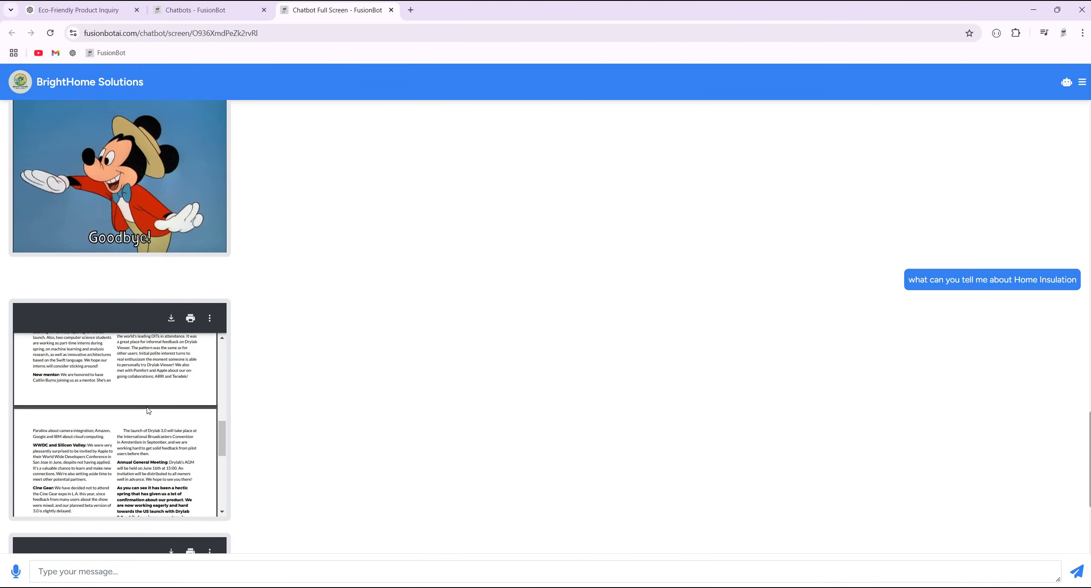
scroll(147, 410, "up", 15)
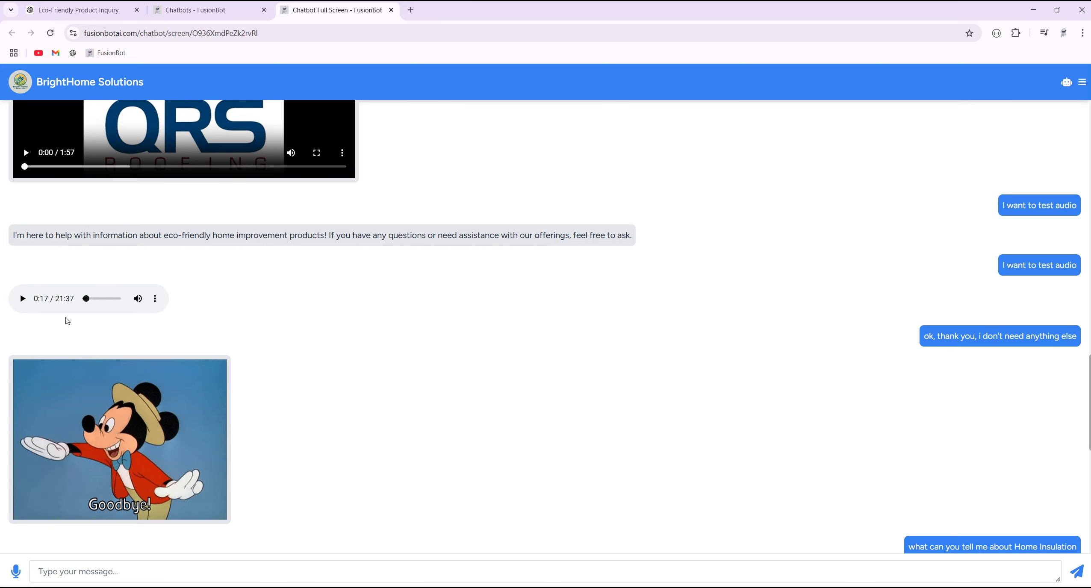
scroll(67, 321, "down", 4)
scroll(9, 329, "down", 5)
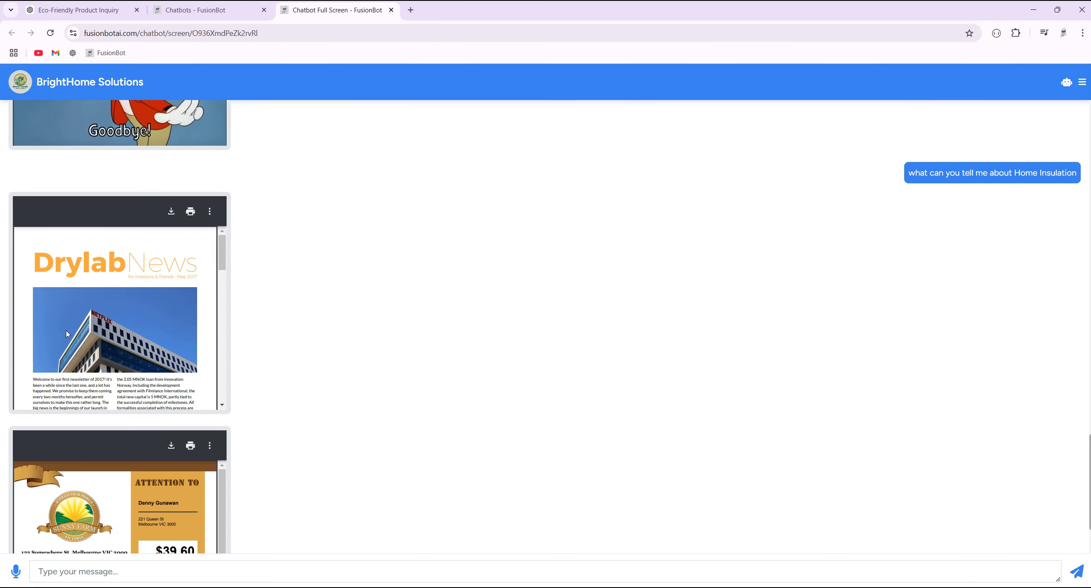
Reopen the Home Insulation flow and add a Card/Carousel node connected after the second PDF node.
left_click(201, 10)
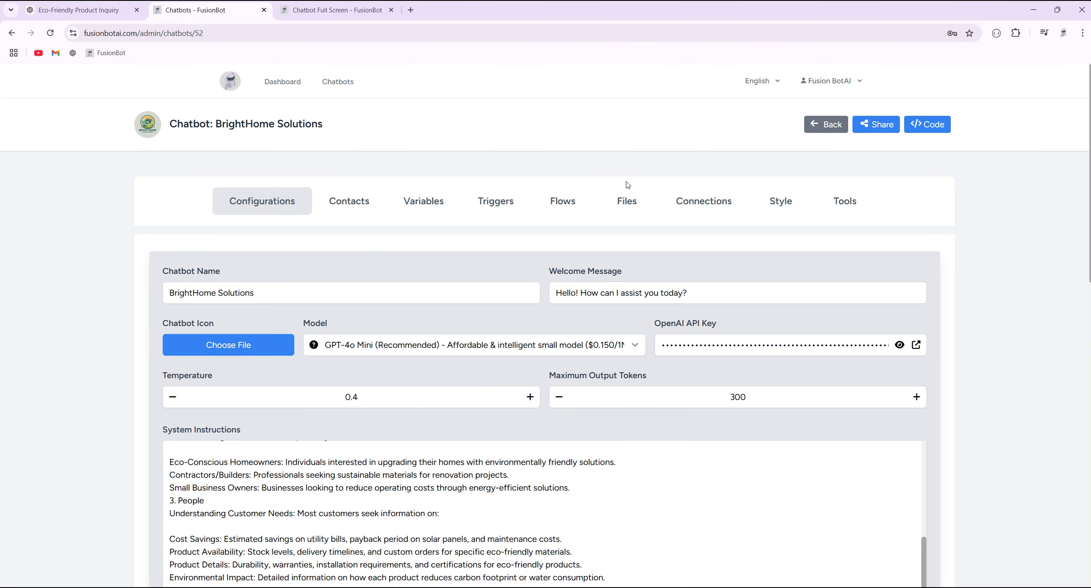
left_click(573, 205)
left_click(276, 387)
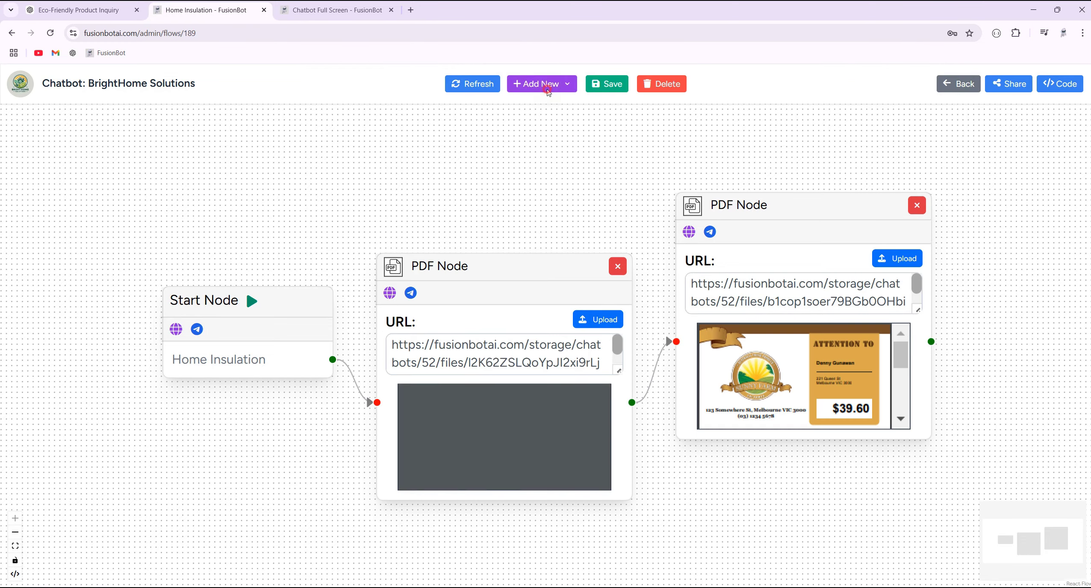
left_click(547, 90)
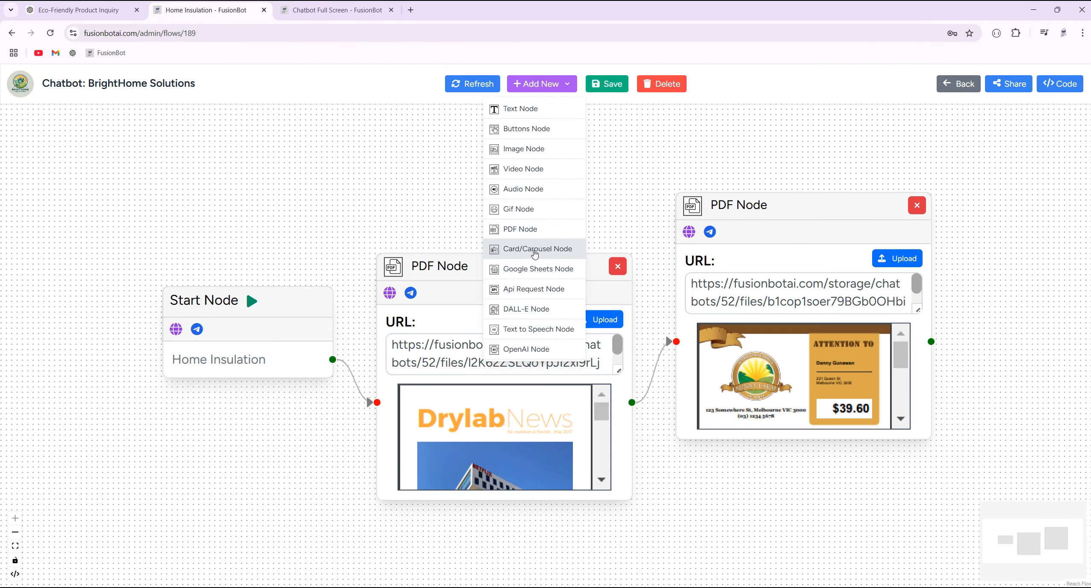
left_click(535, 249)
left_click_drag(530, 249, 638, 186)
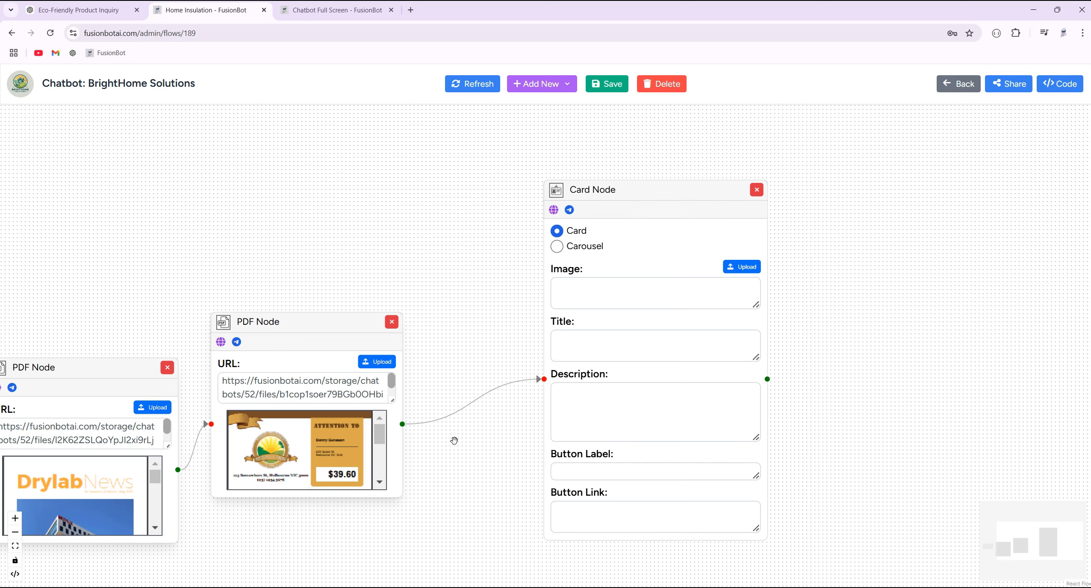
Search Google Images for "bootstrap cards" in a new tab and preview the Figma, EDUCBA and GoSnippets card examples.
left_click(410, 10)
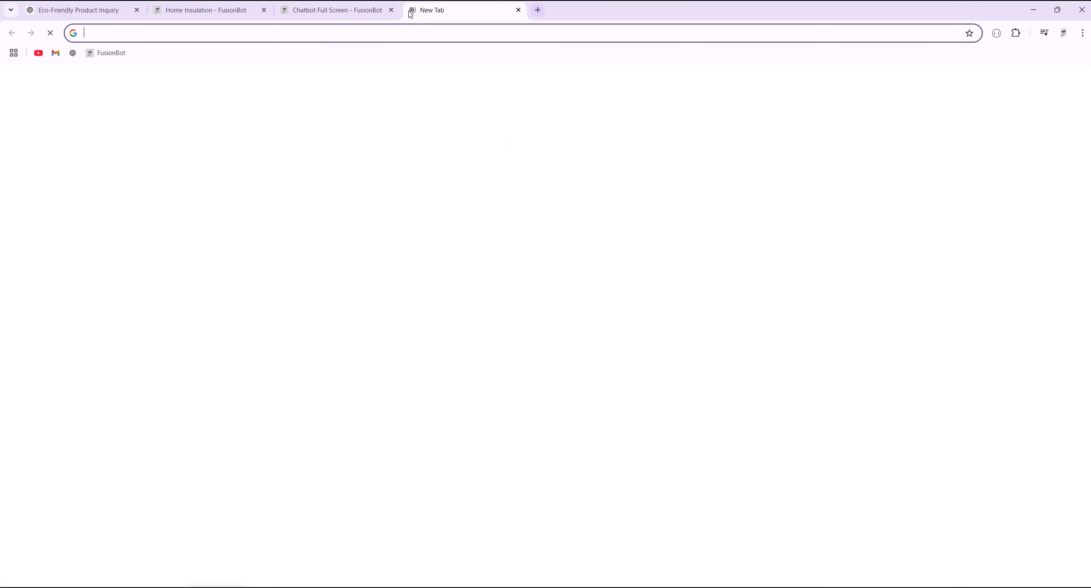
type("bootstrap card")
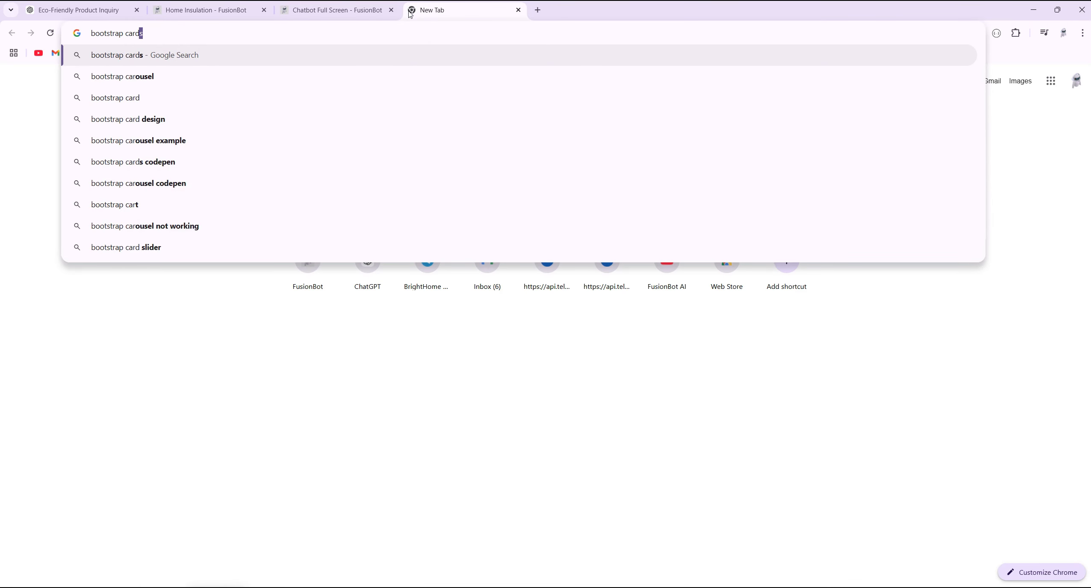
key("Return")
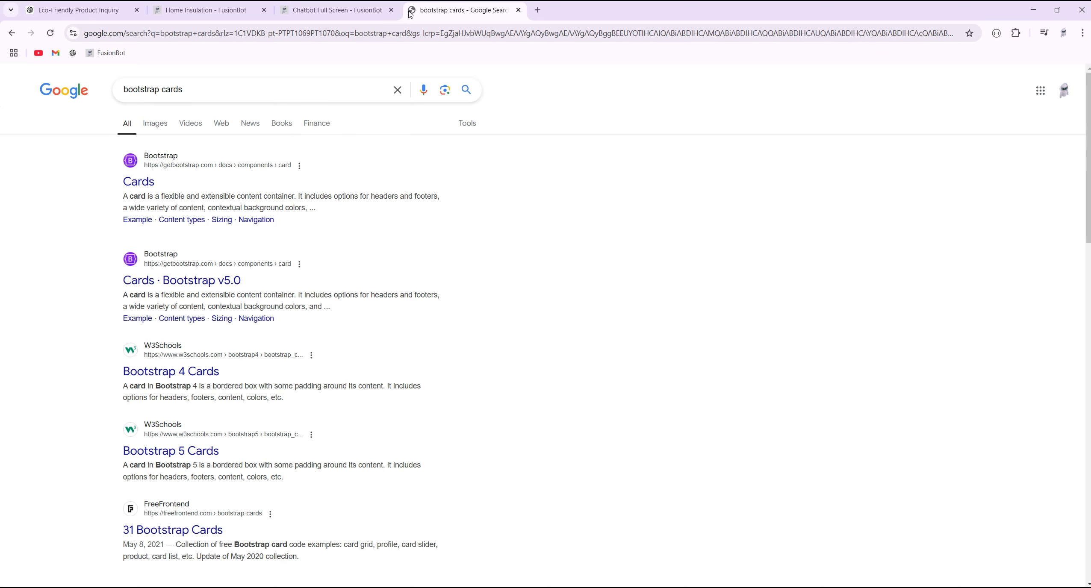
left_click(166, 130)
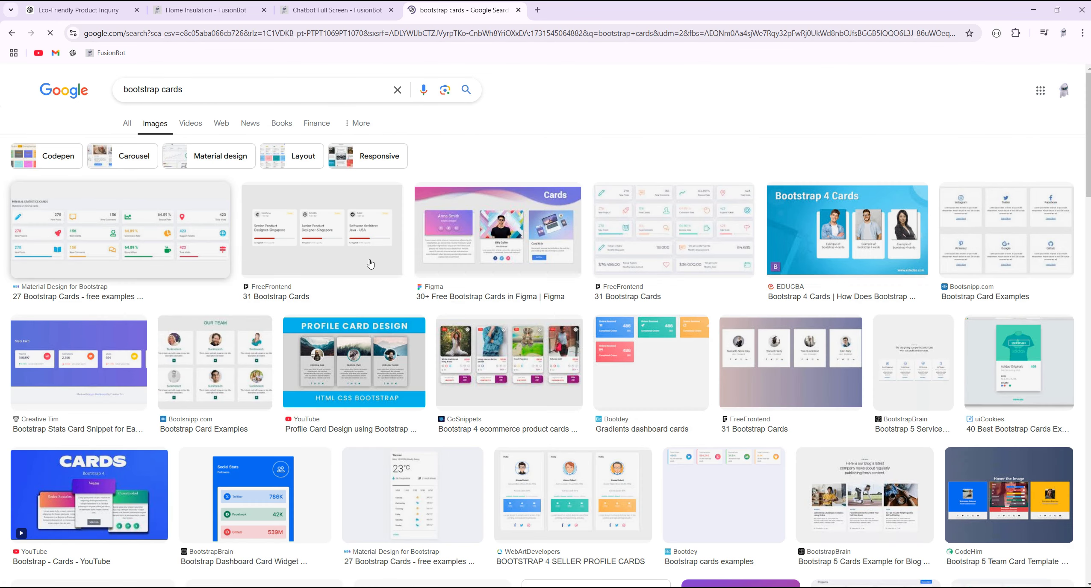
left_click(519, 228)
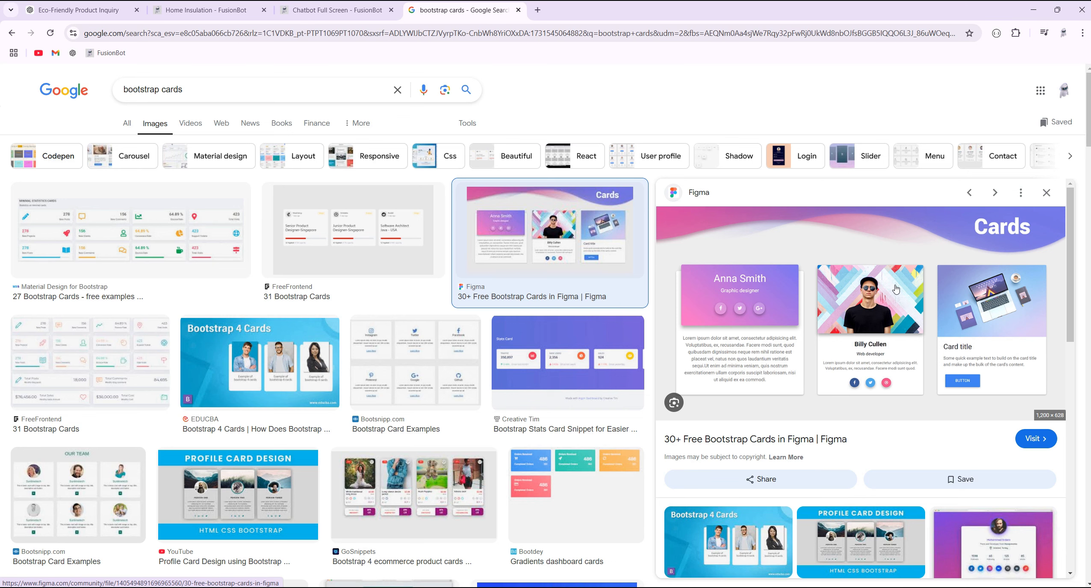
left_click(274, 367)
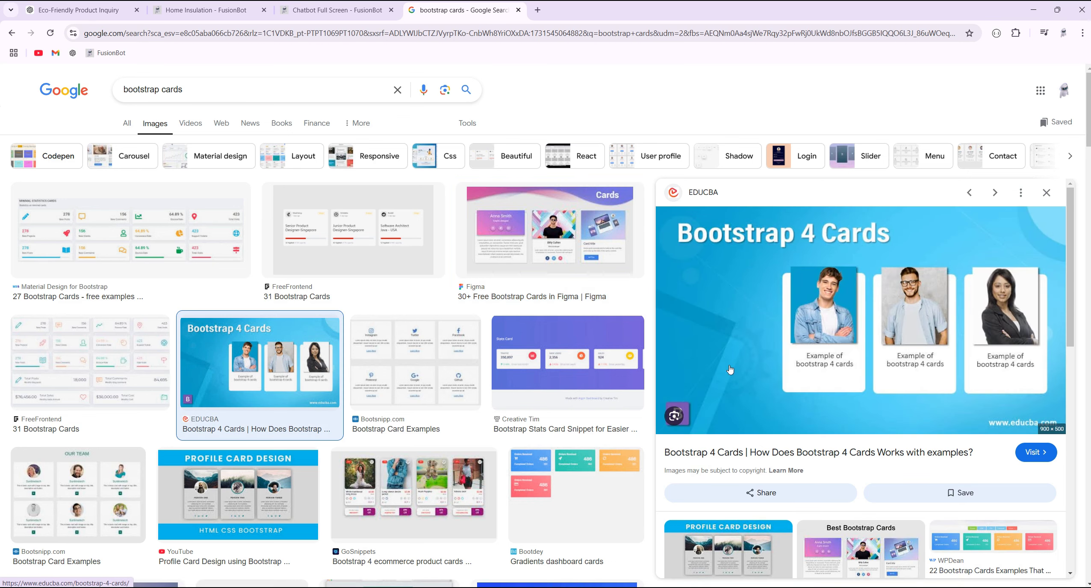
left_click(439, 498)
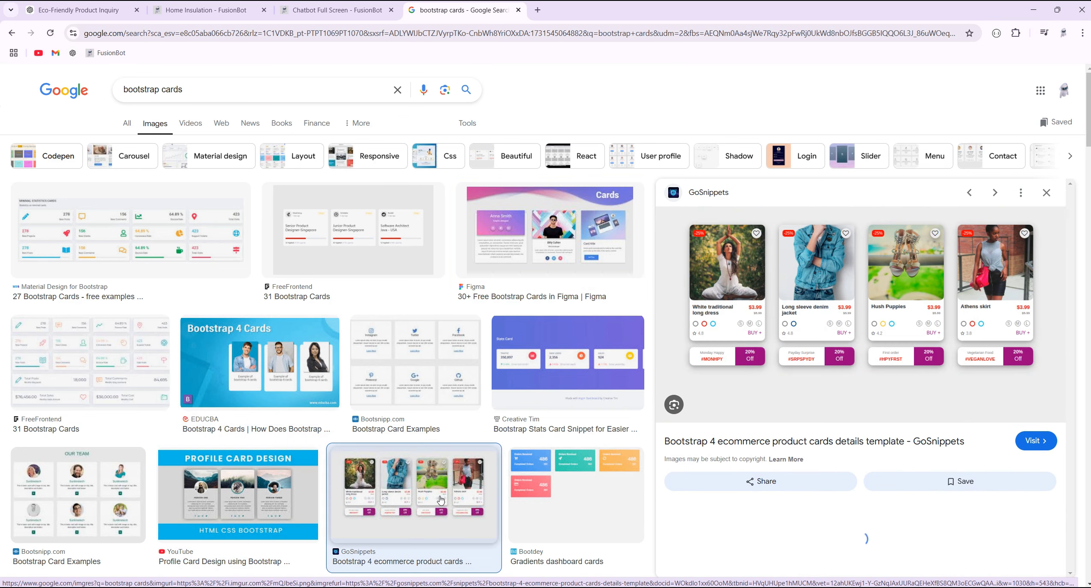
scroll(814, 376, "down", 5)
scroll(805, 375, "up", 4)
Refine the image search to "bootstrap cards products" and preview CodeHim's Bootstrap 5 product card template.
left_click(188, 89)
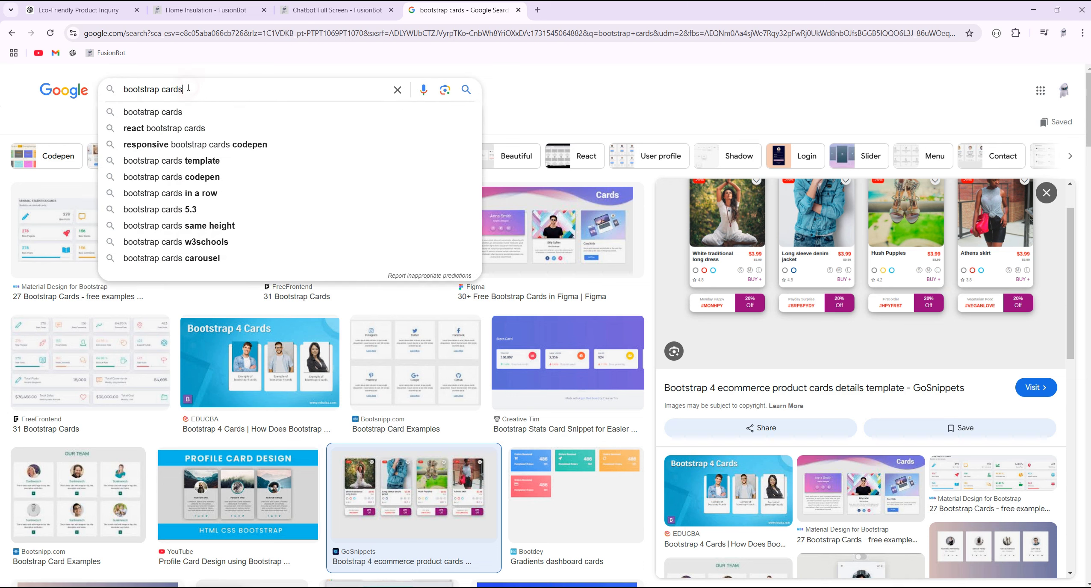
type("product")
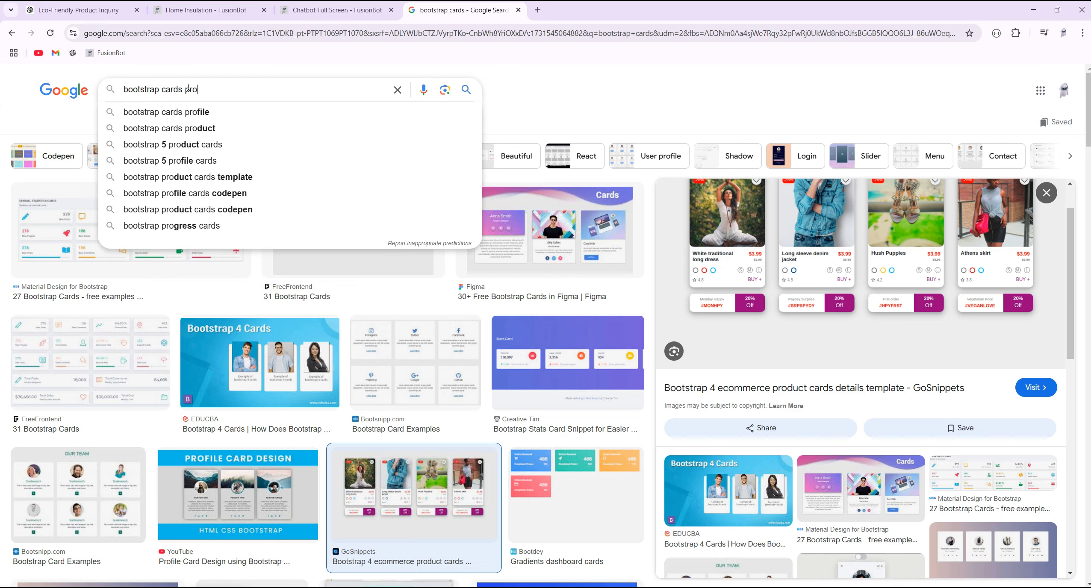
type("s")
key("Return")
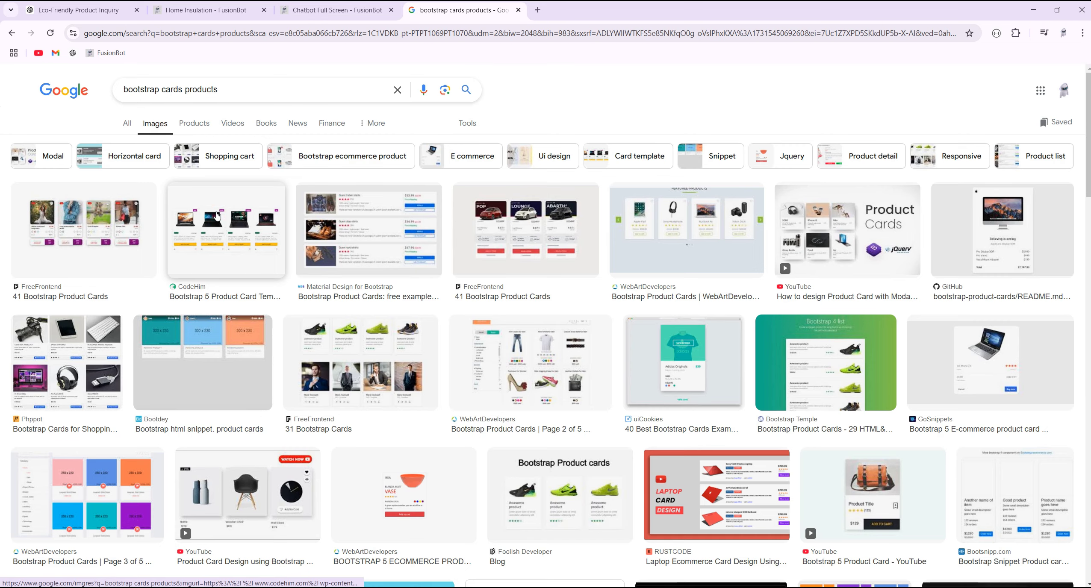
left_click(227, 230)
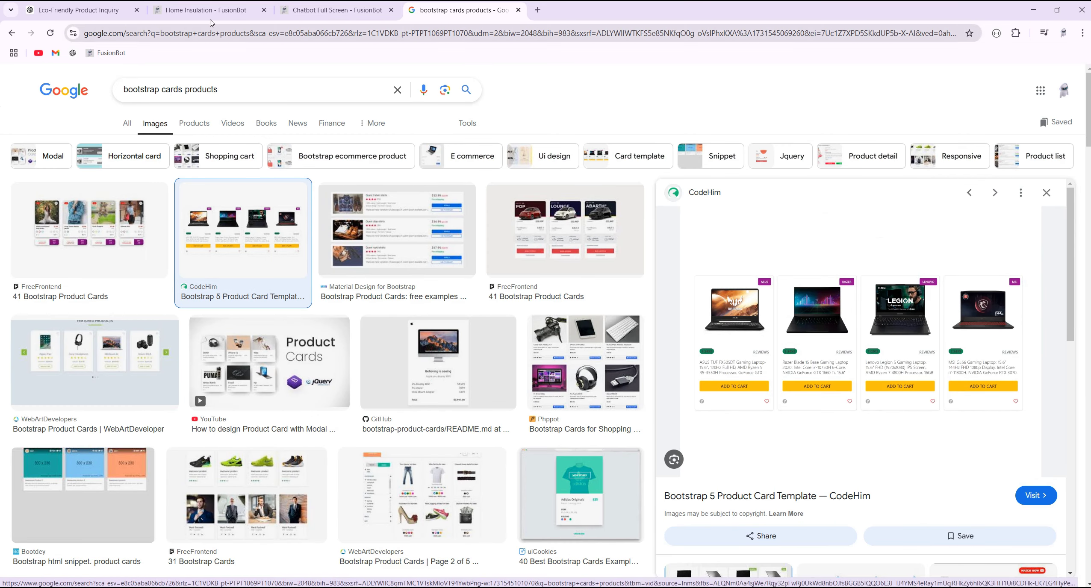
Compare the Carousel and Card options of the card node in the Home Insulation flow.
left_click(192, 11)
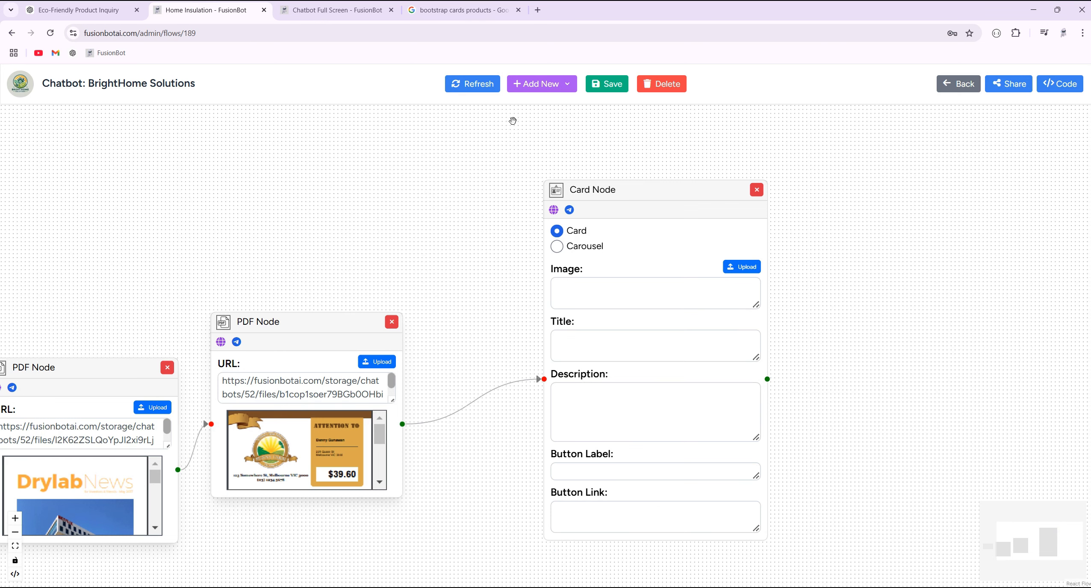
left_click(557, 247)
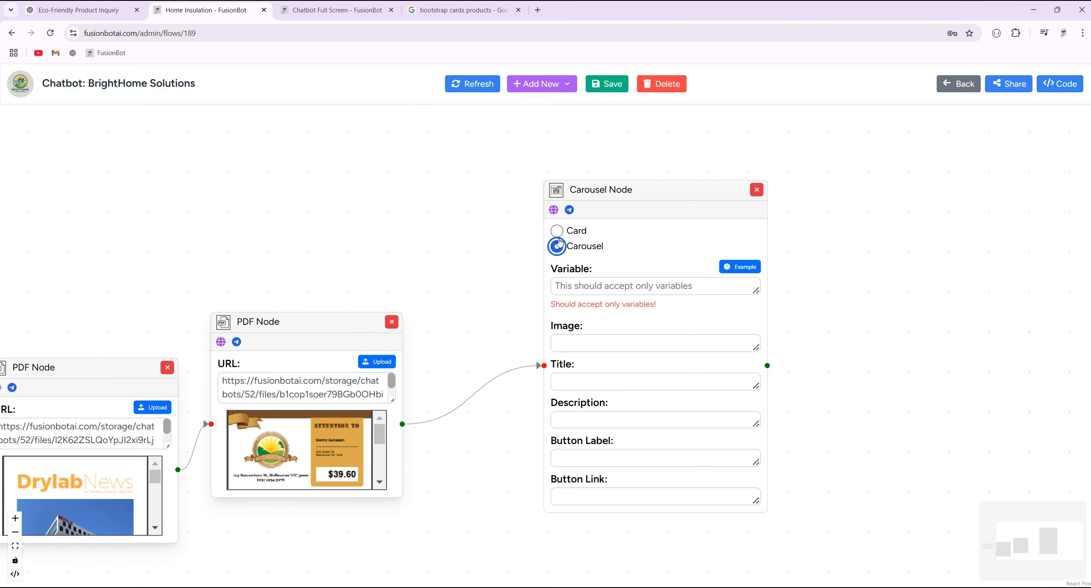
left_click(557, 232)
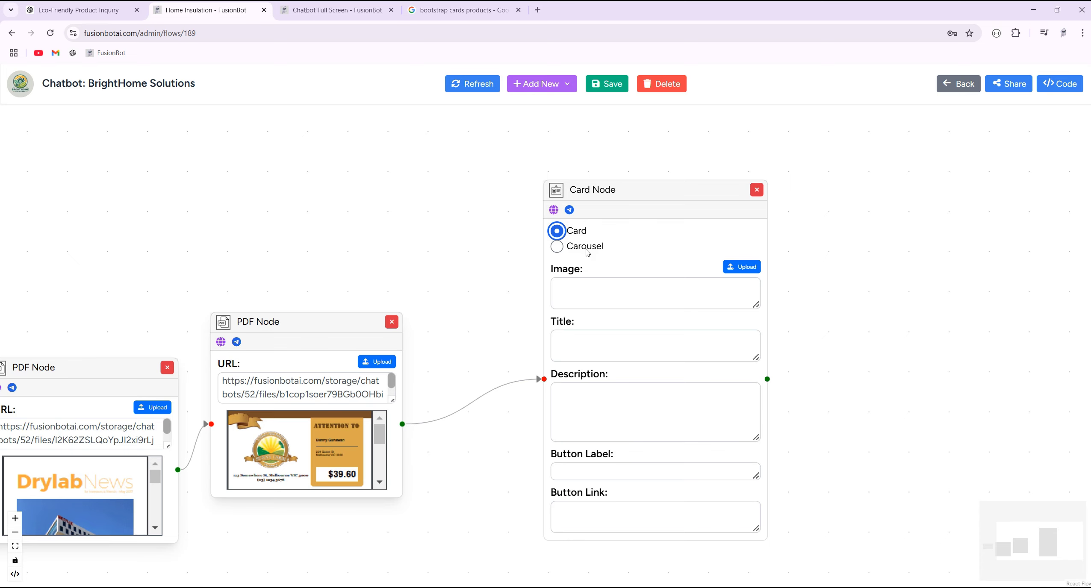
left_click(647, 199)
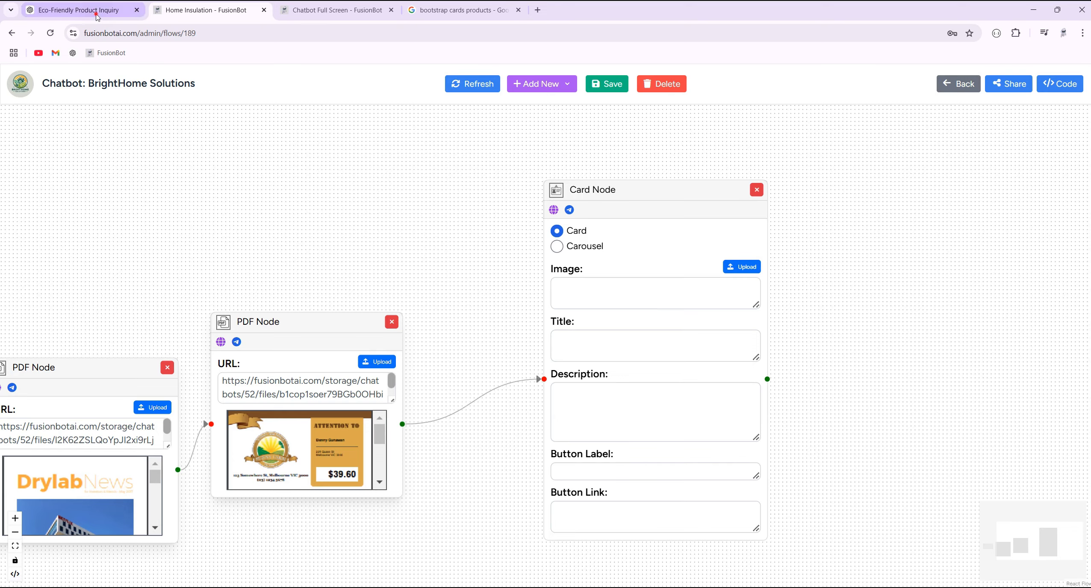
Copy the answer "LED bulbs" from the energy-efficient lighting question in the ChatGPT conversation.
left_click(78, 9)
left_click(616, 524)
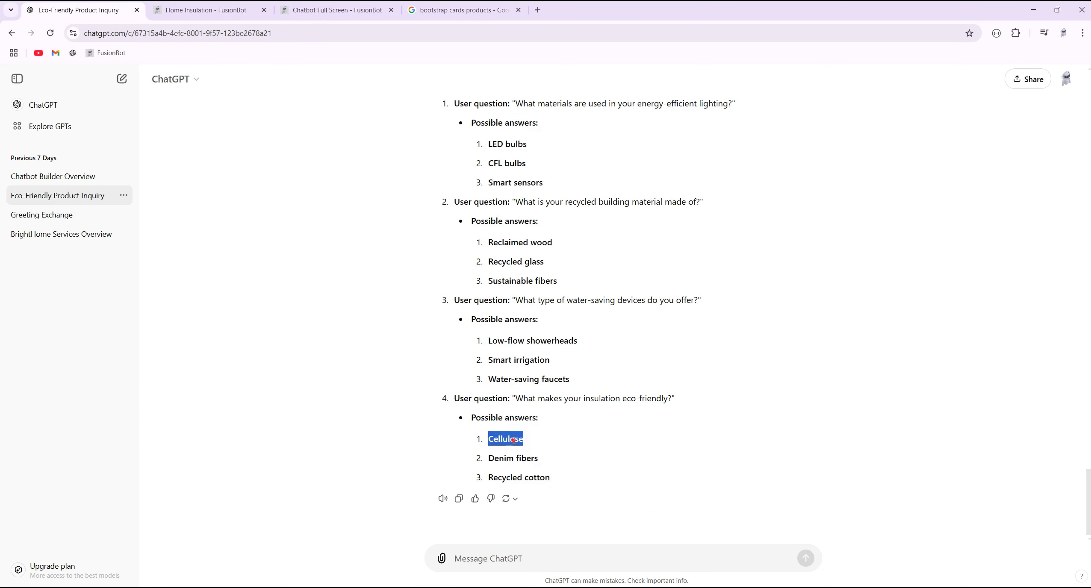
scroll(511, 283, "up", 3)
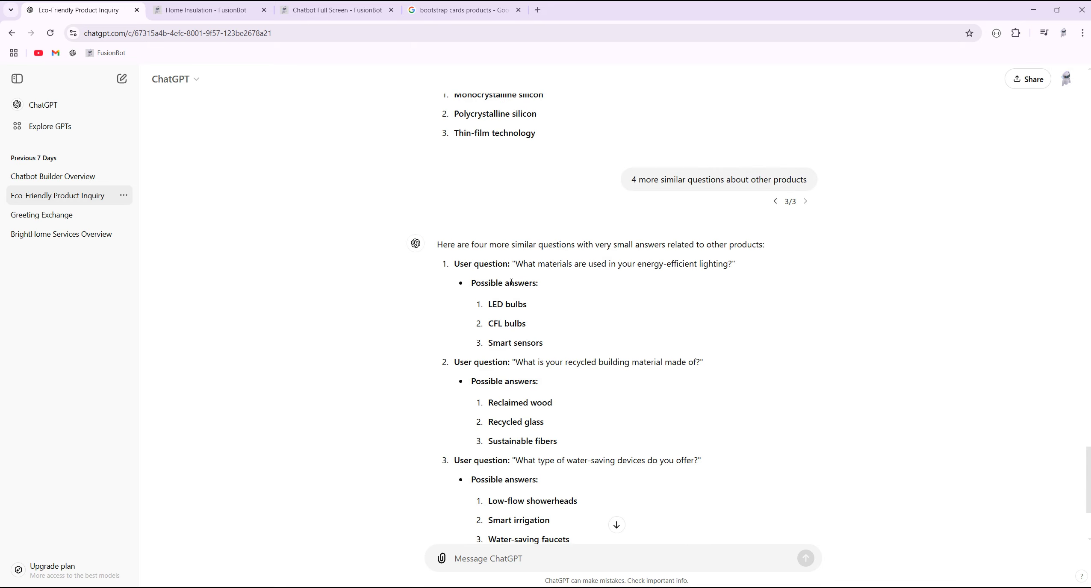
triple_click(515, 303)
right_click(515, 302)
left_click(532, 315)
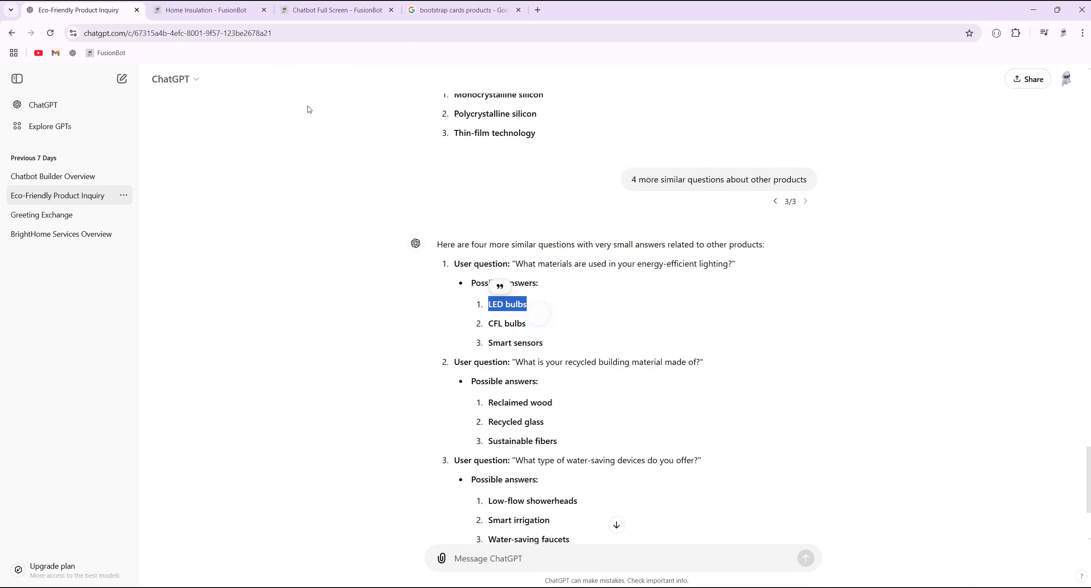
Create a new flow named "products" for the BrightHome Solutions chatbot in FusionBot.
left_click(308, 10)
left_click(222, 10)
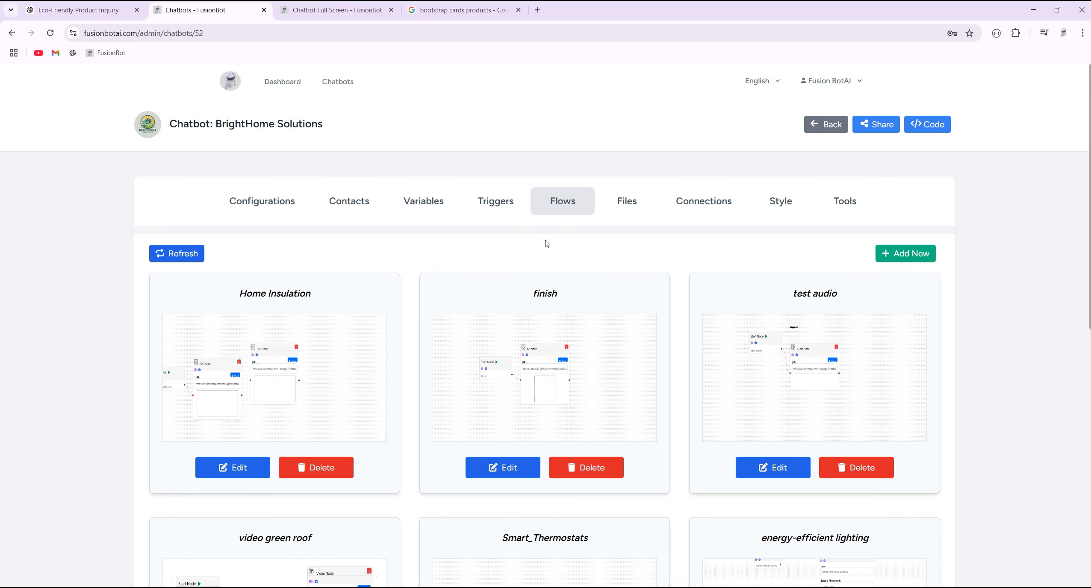
left_click(901, 257)
left_click(520, 325)
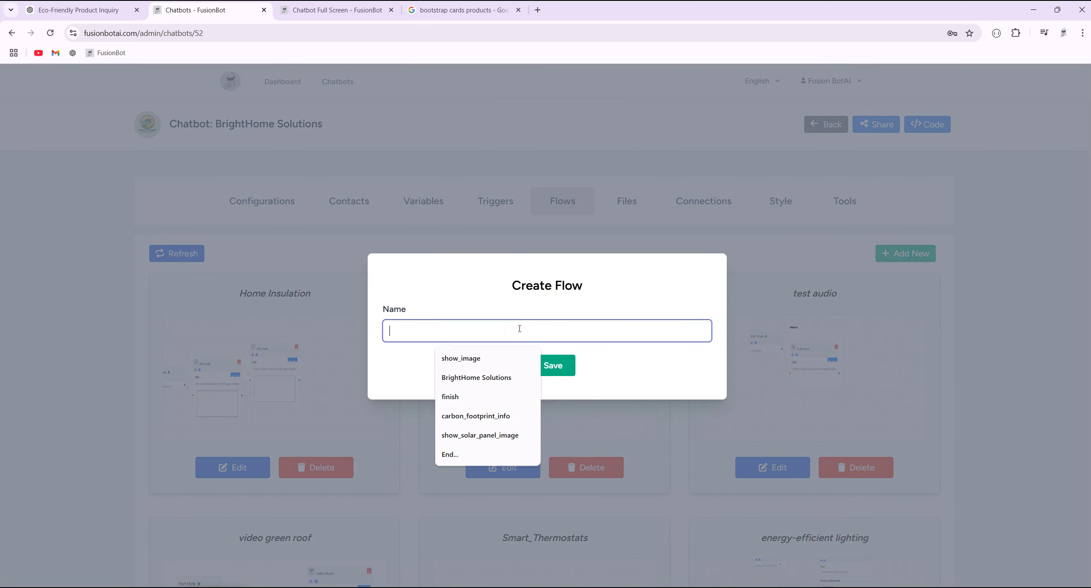
type("products")
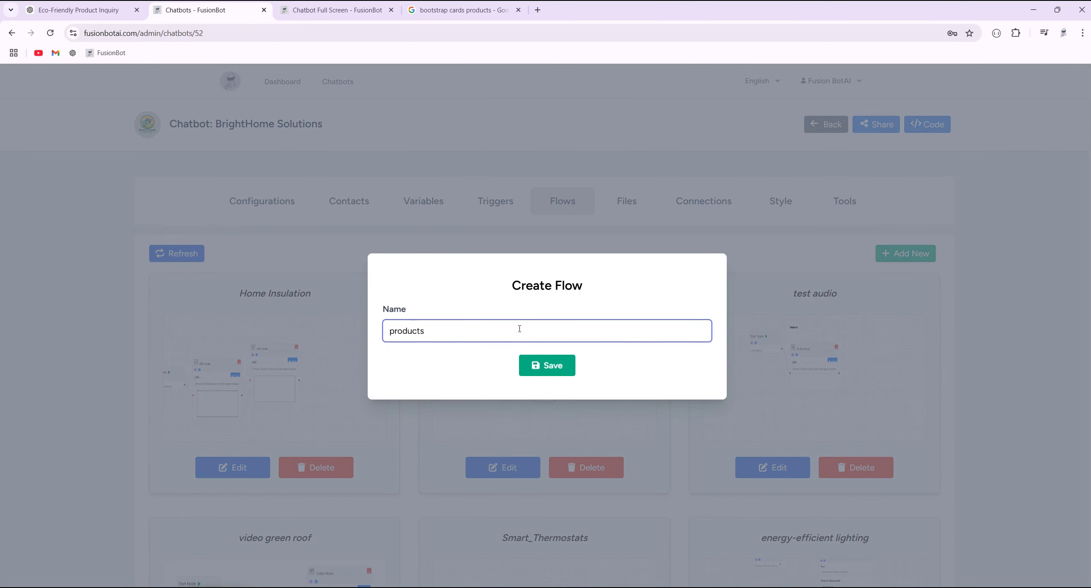
left_click(564, 367)
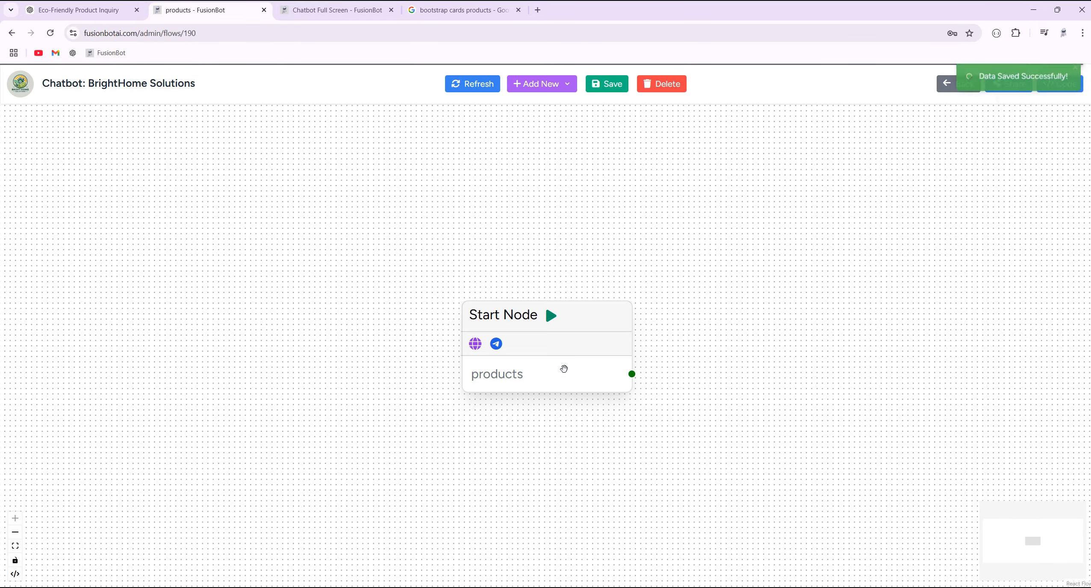
Add a Card node connected to the Start Node and paste "LED bulbs" into its image field.
left_click_drag(392, 337, 491, 267)
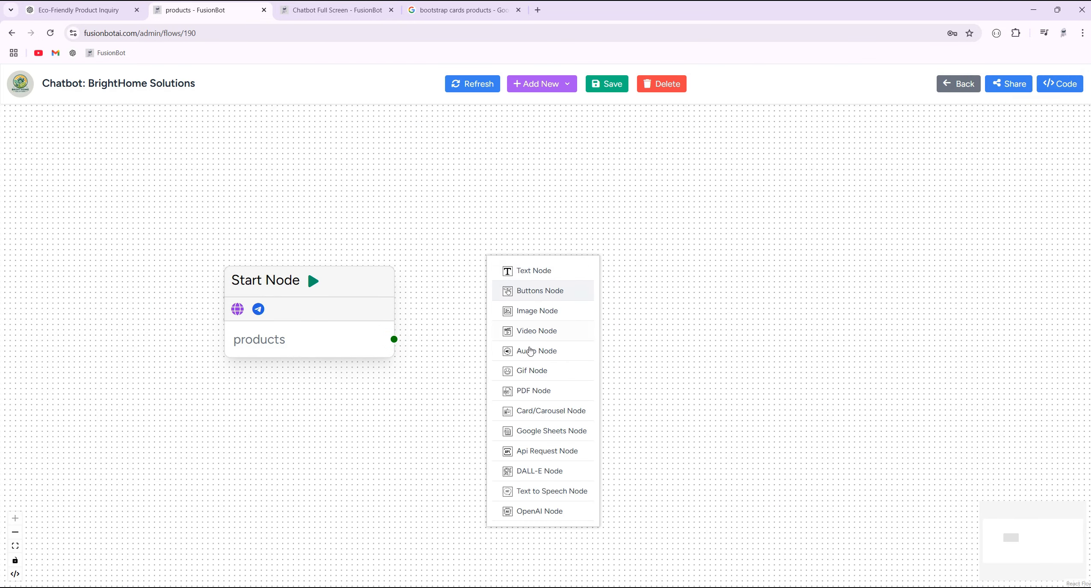
left_click(544, 413)
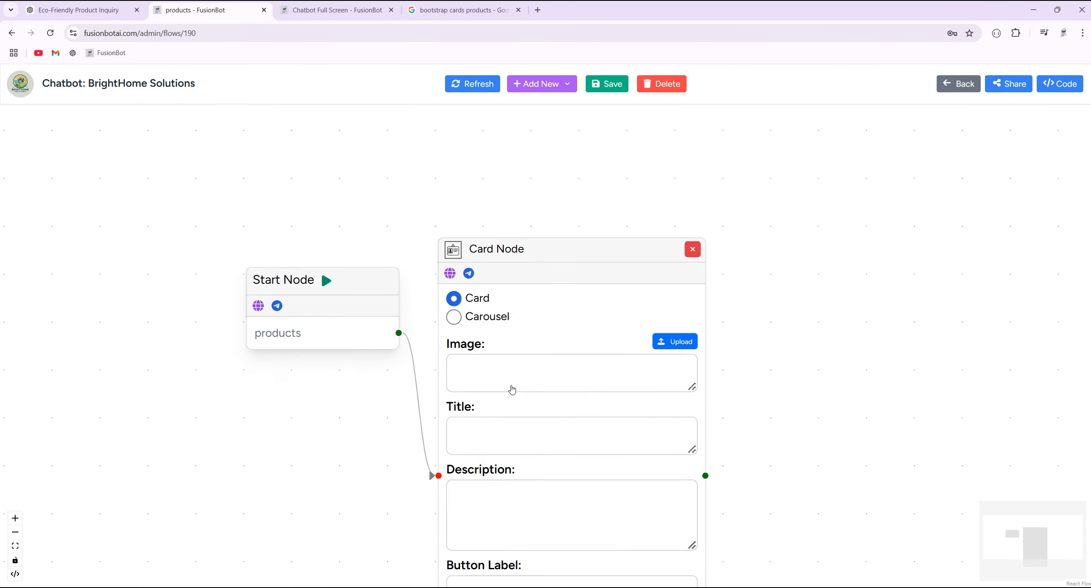
right_click(468, 354)
left_click(514, 221)
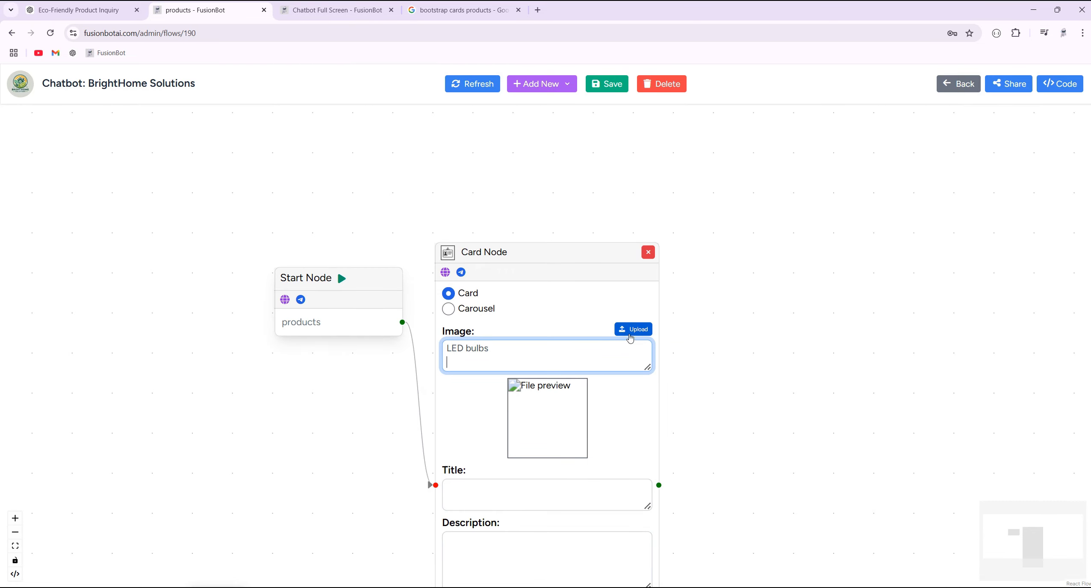
Search Google for "led bulbs" in a new tab and answer the Google services linking request.
left_click(538, 9)
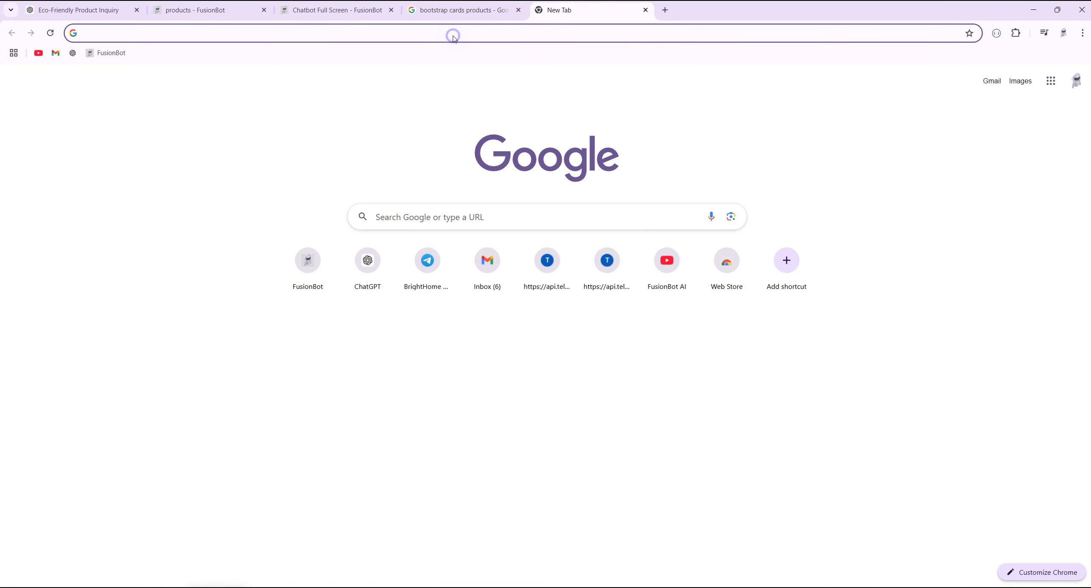
right_click(453, 34)
left_click(504, 129)
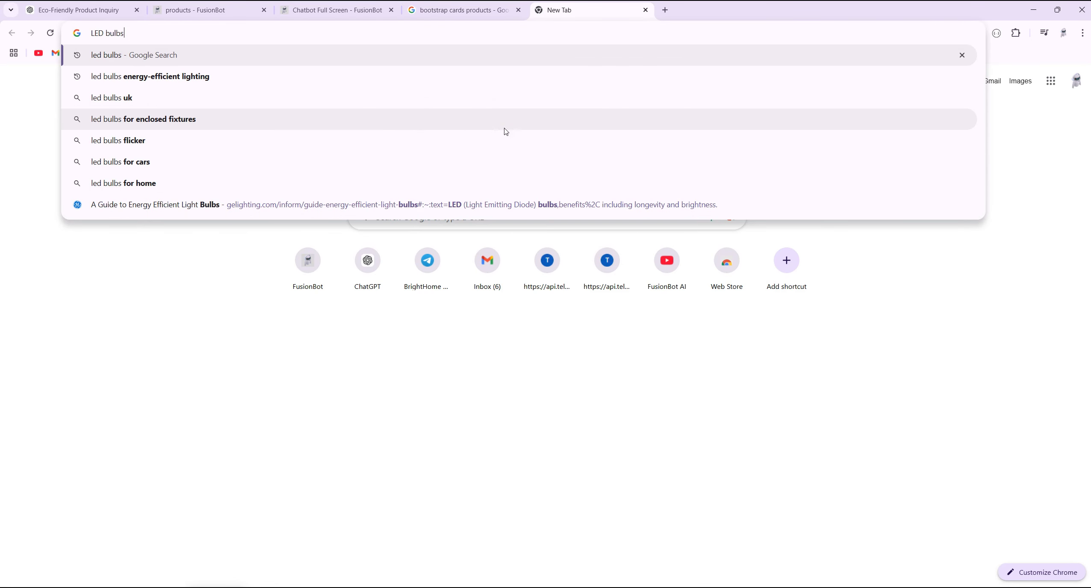
left_click(145, 63)
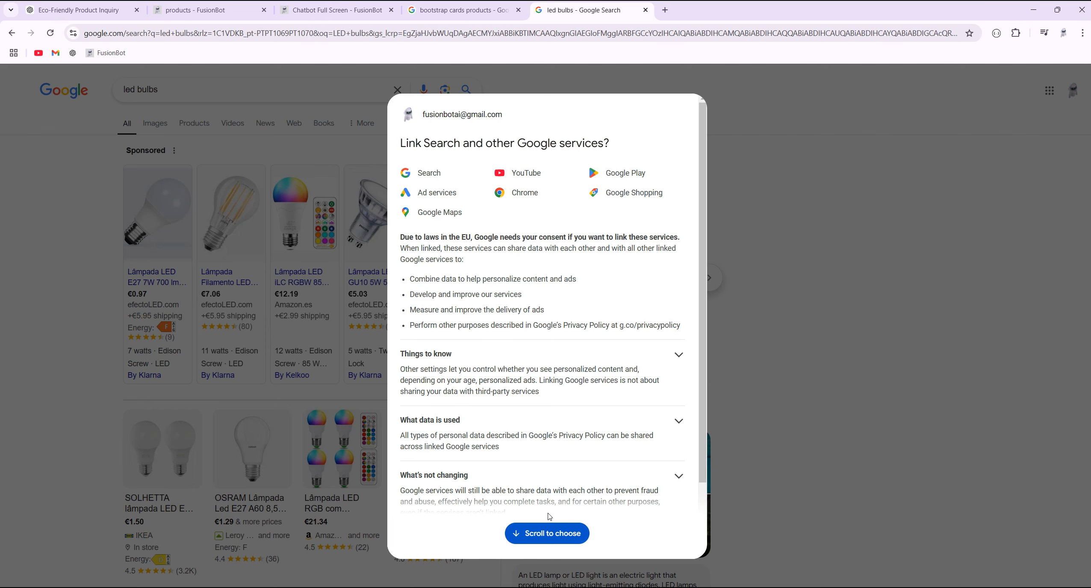
left_click(542, 535)
left_click(634, 511)
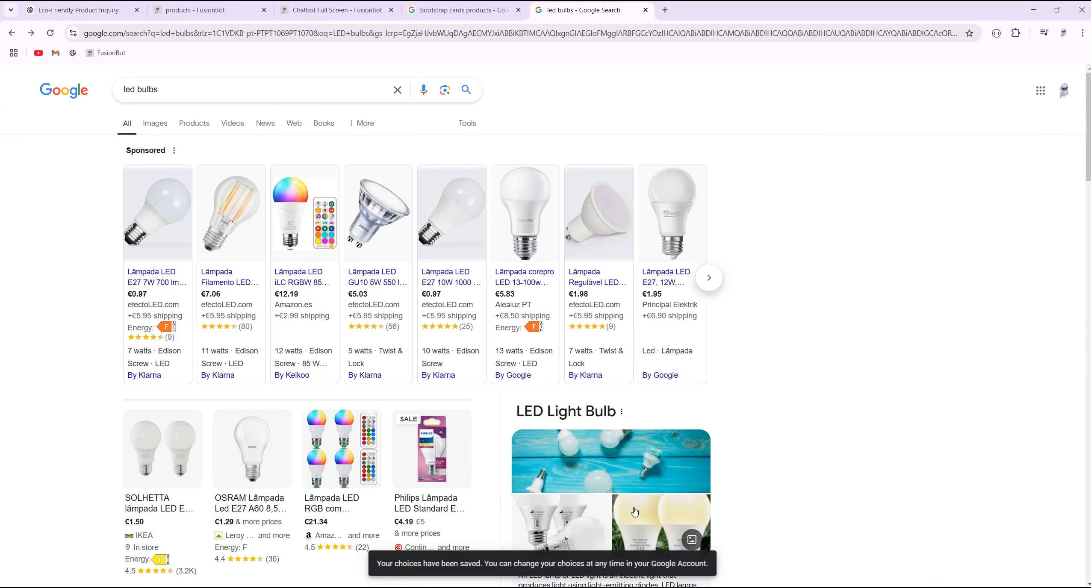
Open the OSRAM filament LED product on efectoLED, accept cookies, dismiss the notification request and copy the bulb's image address.
left_click(236, 210)
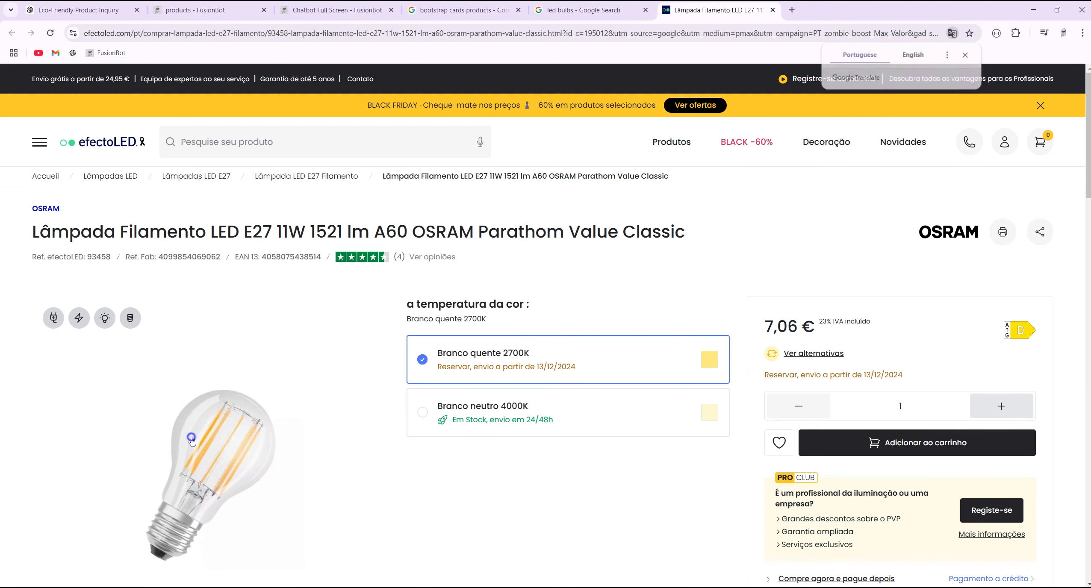
right_click(191, 437)
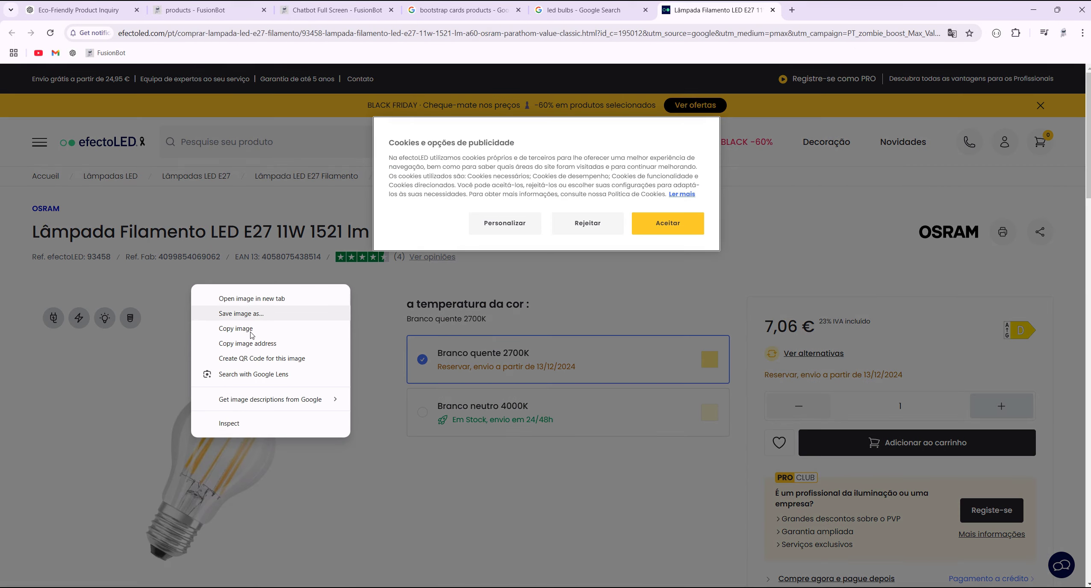
left_click(248, 343)
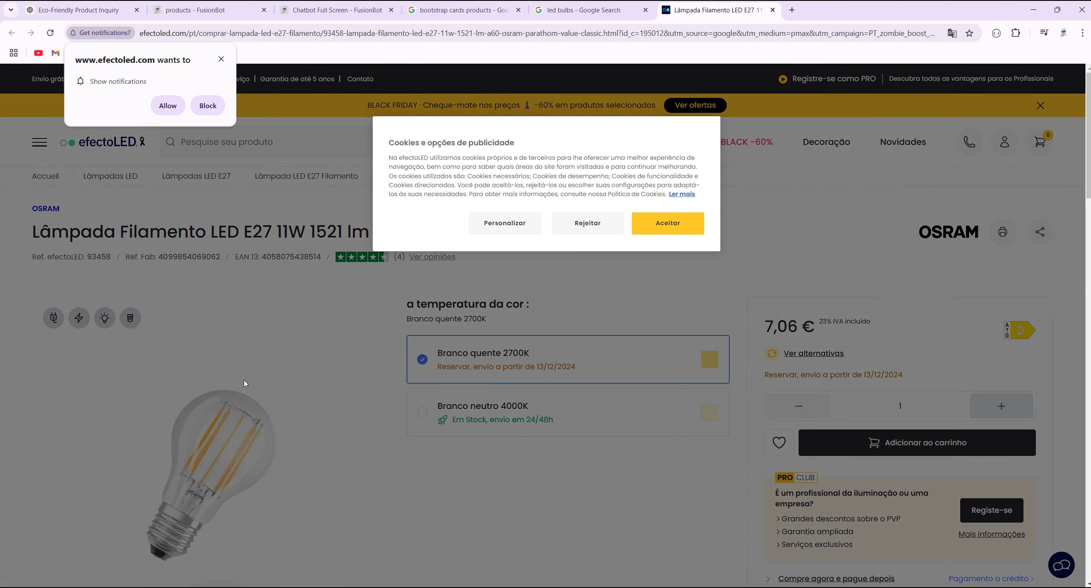
left_click(663, 225)
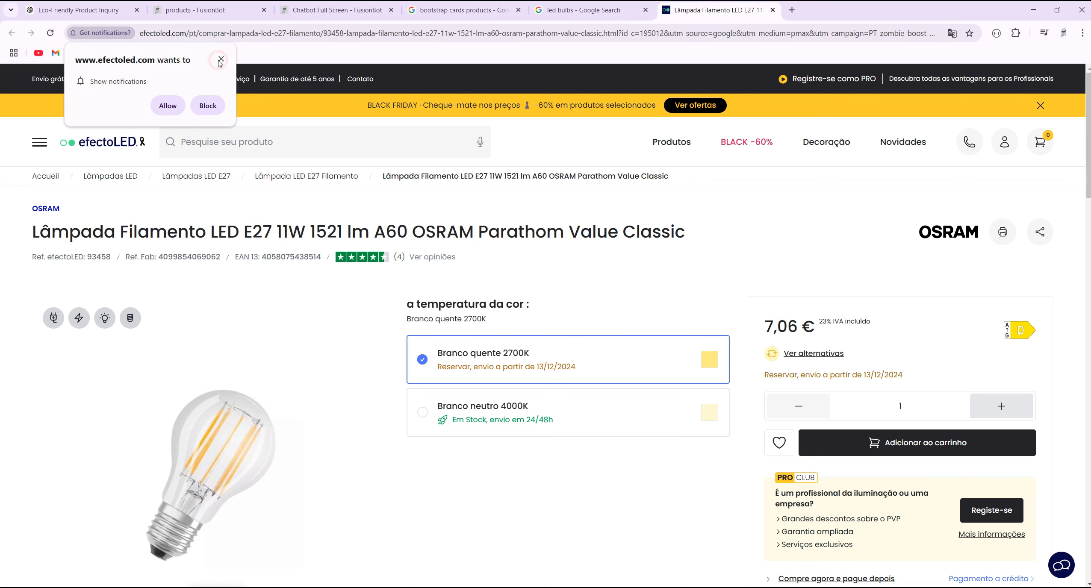
left_click(221, 59)
right_click(176, 385)
left_click(234, 446)
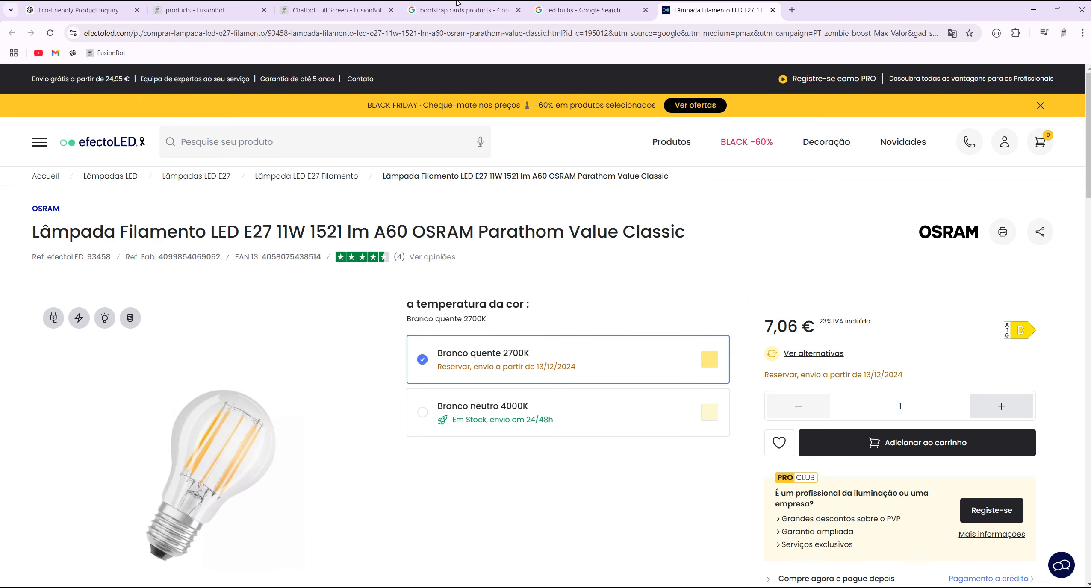
Replace "LED bulbs" in the Card node's image field with the copied OSRAM bulb image address.
left_click_drag(723, 10, 470, 15)
left_click(336, 14)
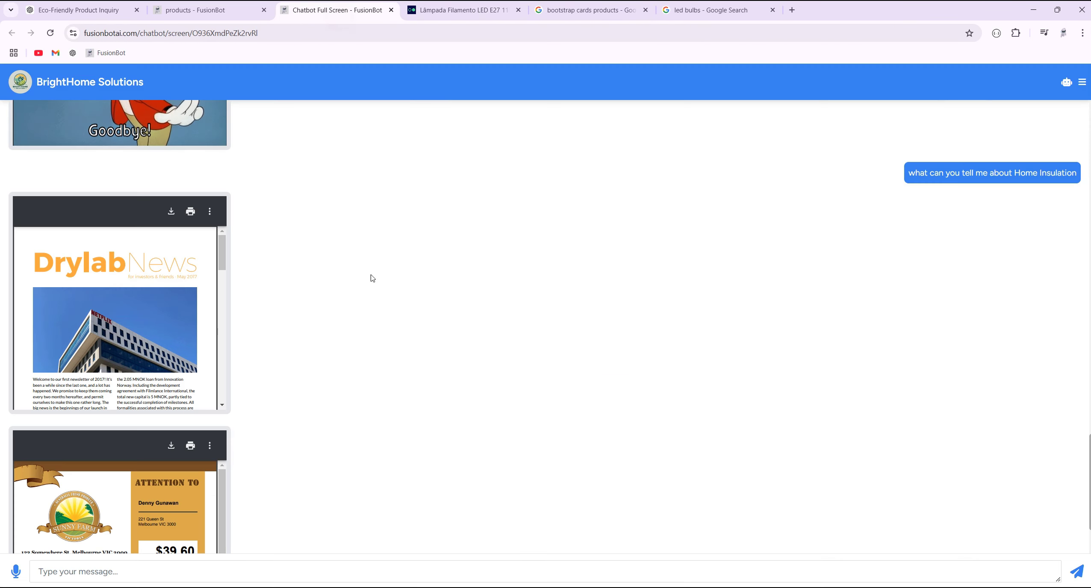
left_click(231, 17)
triple_click(485, 348)
right_click(485, 348)
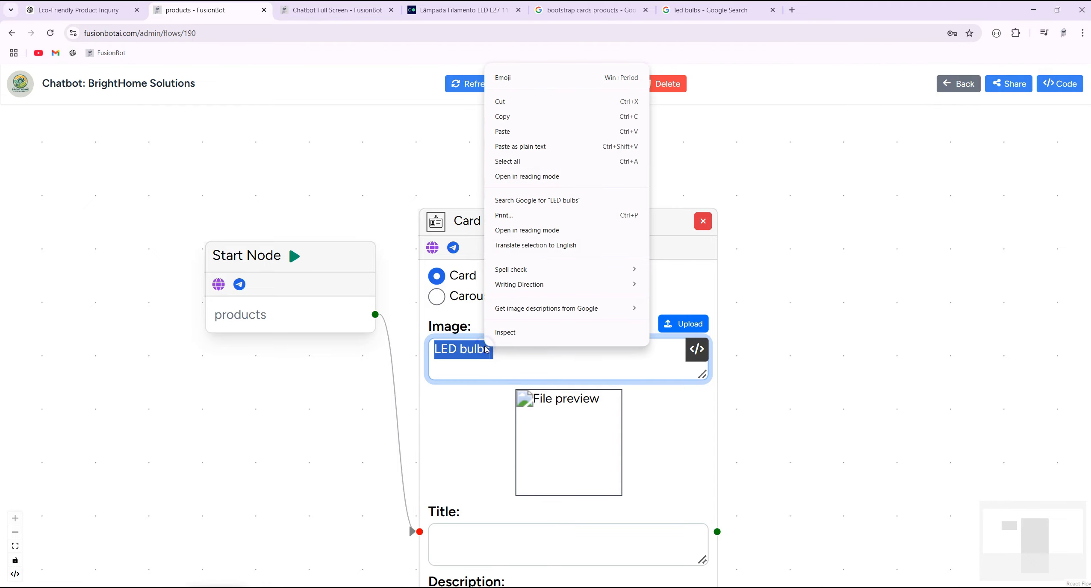
left_click(551, 149)
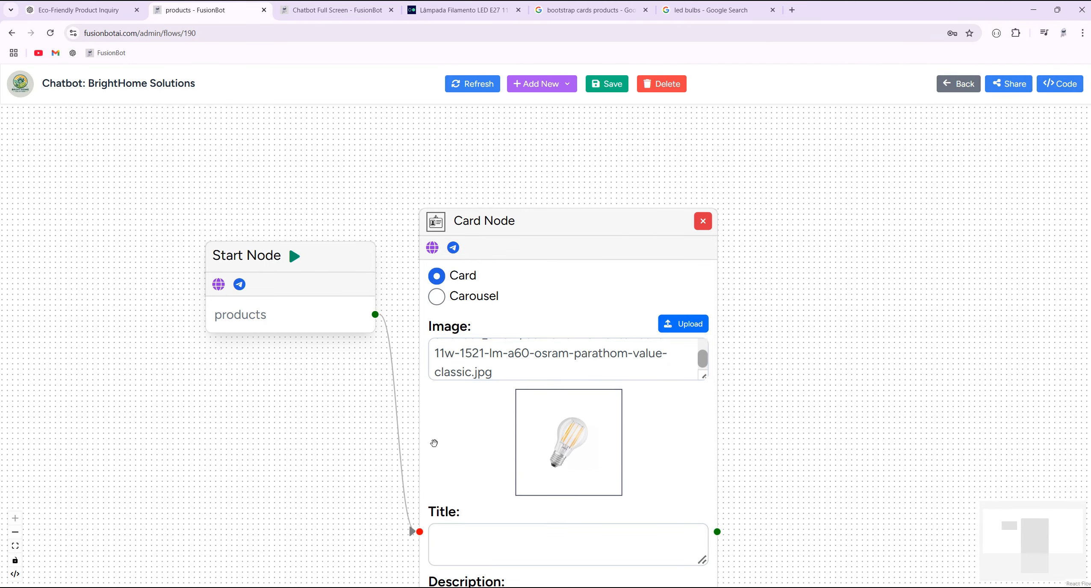
Copy "LED bulbs" from the ChatGPT conversation and set the Card node's title to "LED bulbs: 67$".
left_click_drag(818, 417, 792, 276)
left_click(103, 11)
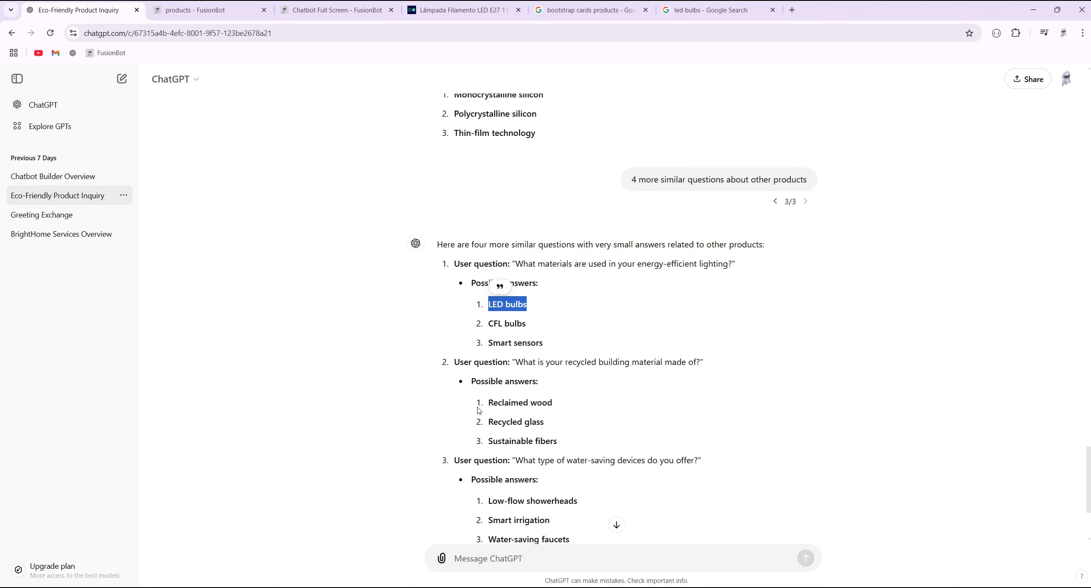
right_click(506, 301)
left_click(519, 313)
left_click(211, 10)
right_click(443, 401)
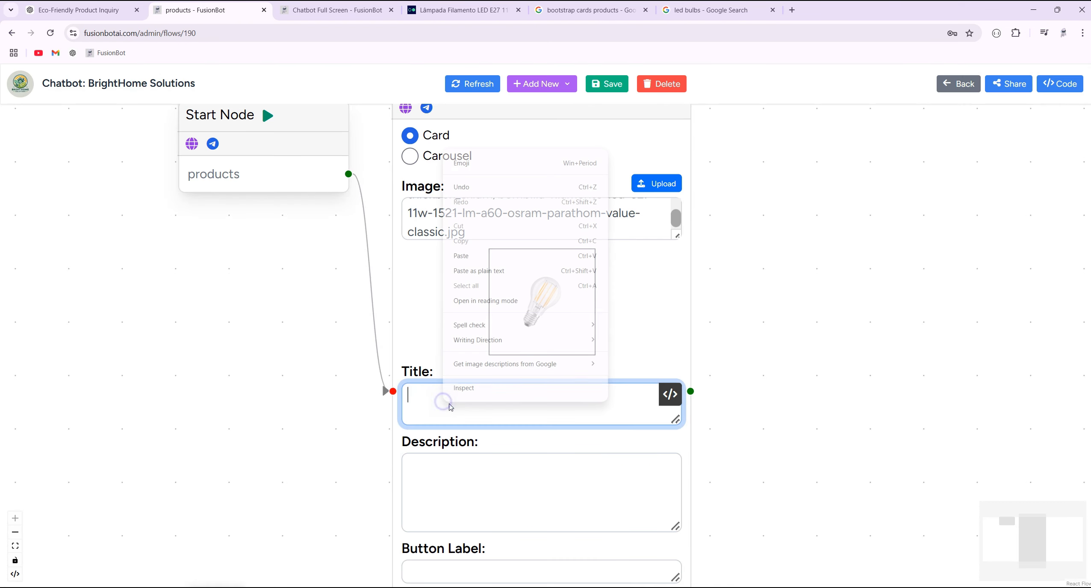
left_click(483, 256)
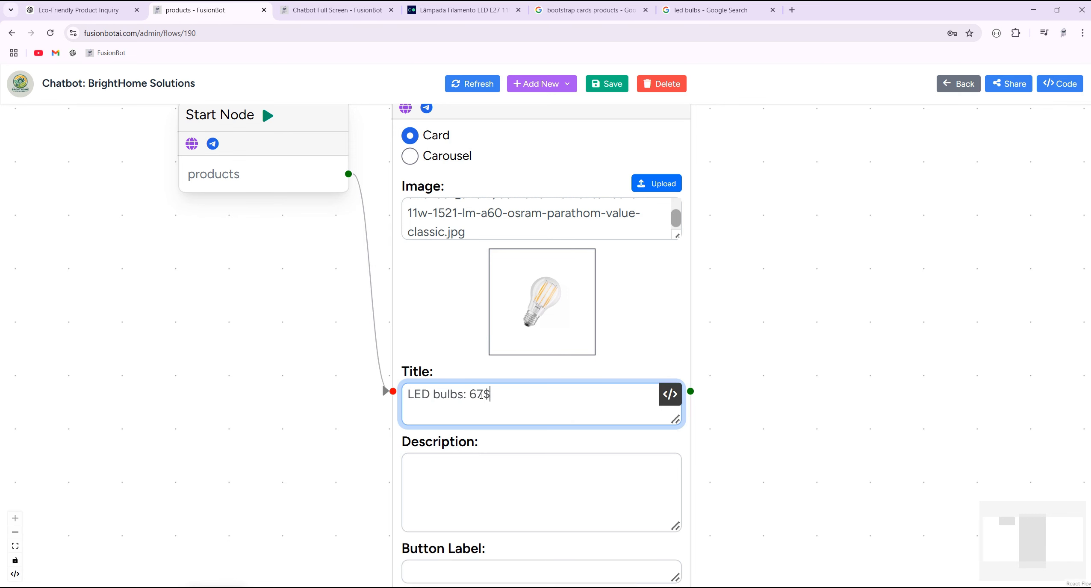
Copy the Department of Energy "LED Lighting" snippet about LED heat from the "led bulbs" search results.
left_click(85, 9)
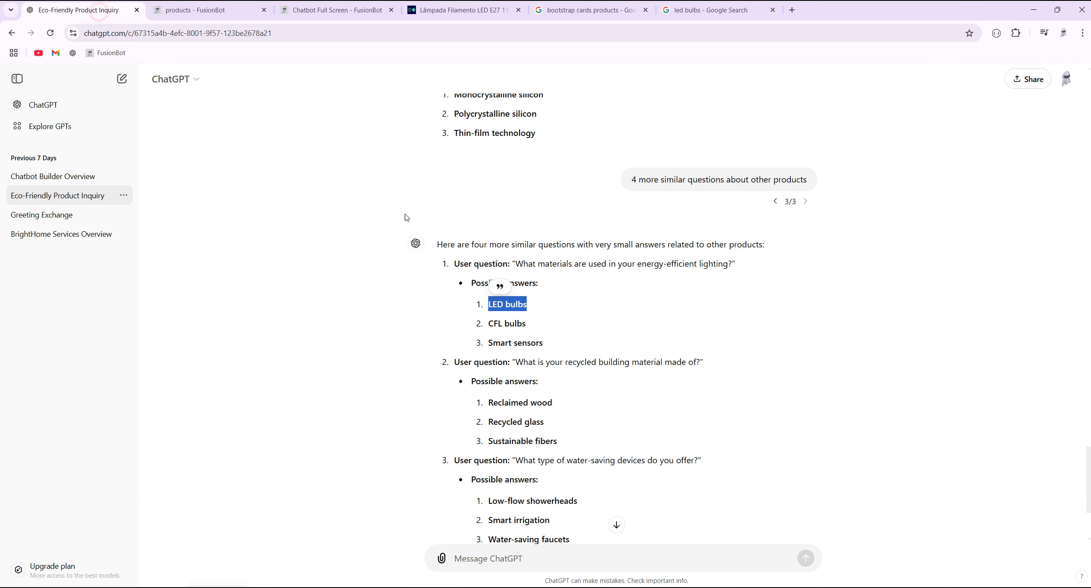
left_click(592, 11)
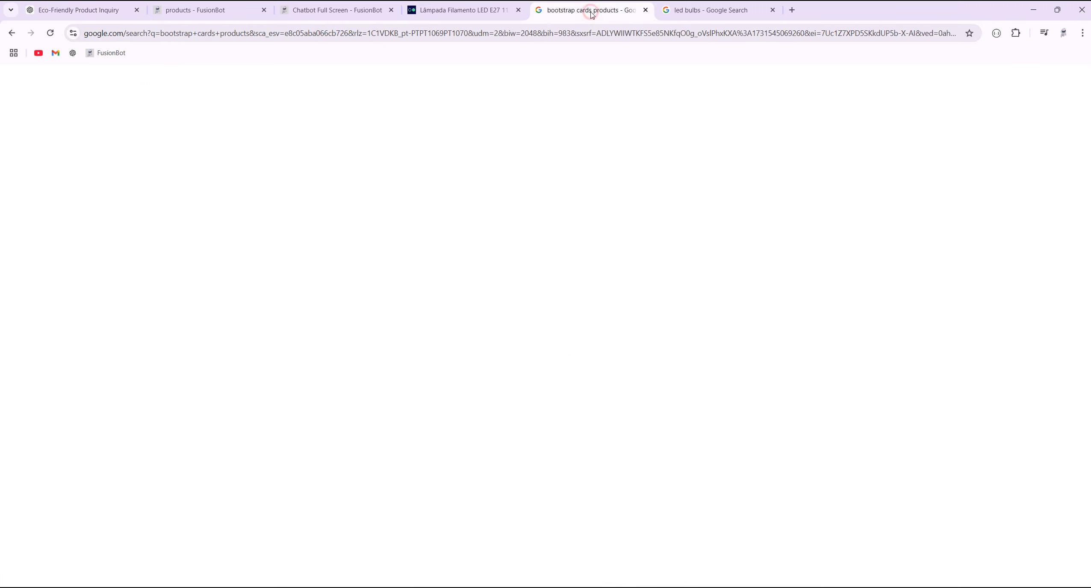
left_click(729, 15)
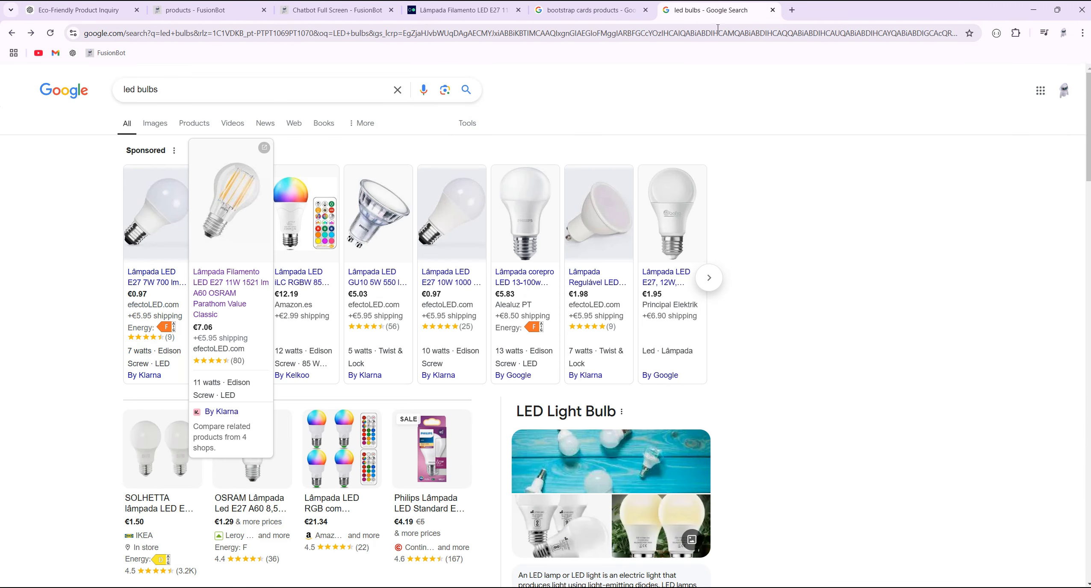
scroll(97, 293, "down", 10)
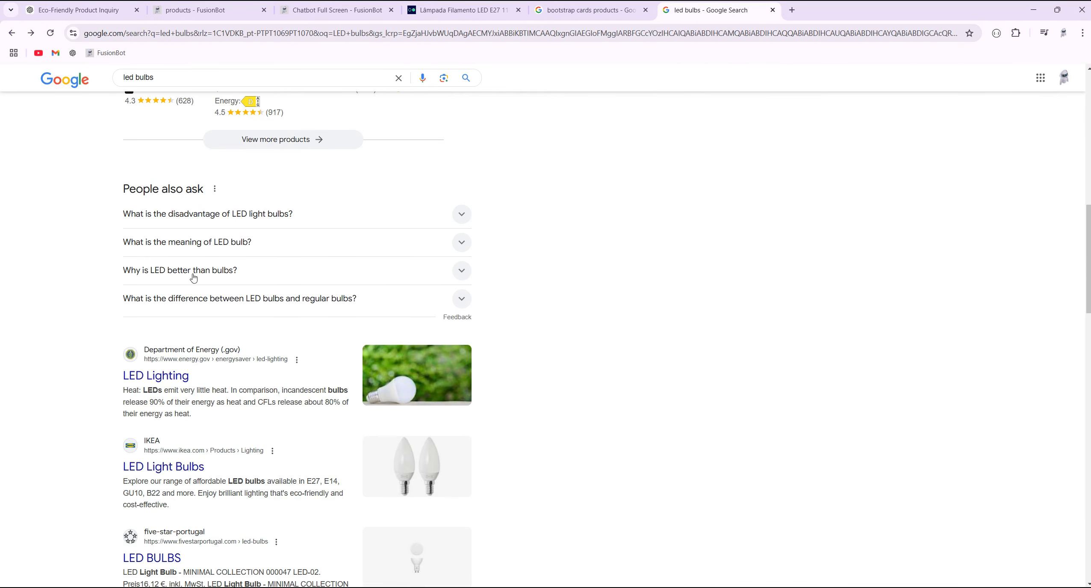
left_click_drag(201, 418, 122, 390)
right_click(175, 406)
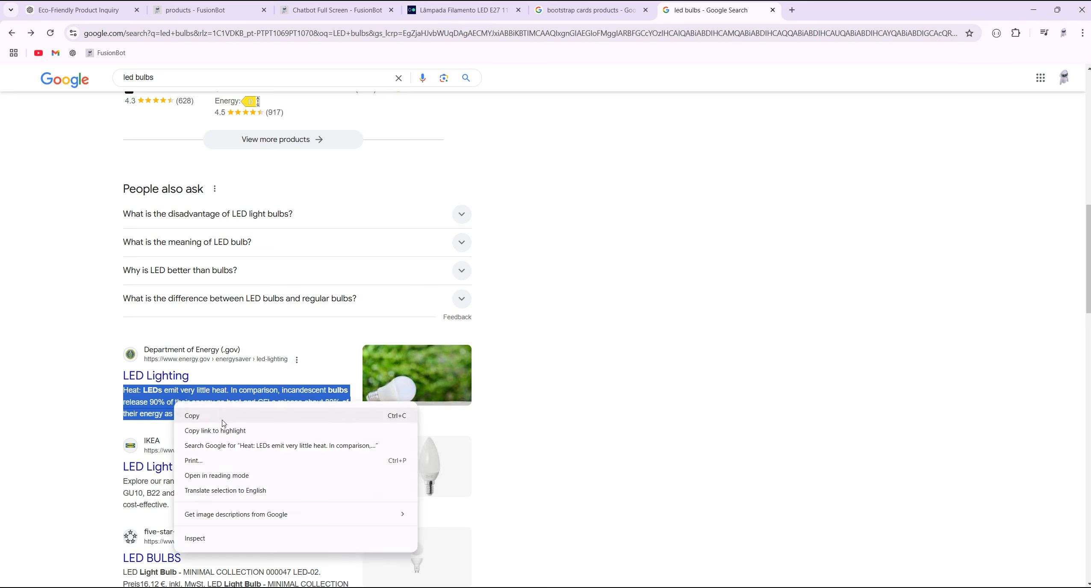
left_click(221, 418)
Paste the snippet as the Card node's description and set its button label to "show More".
left_click(195, 10)
left_click(433, 477)
right_click(434, 466)
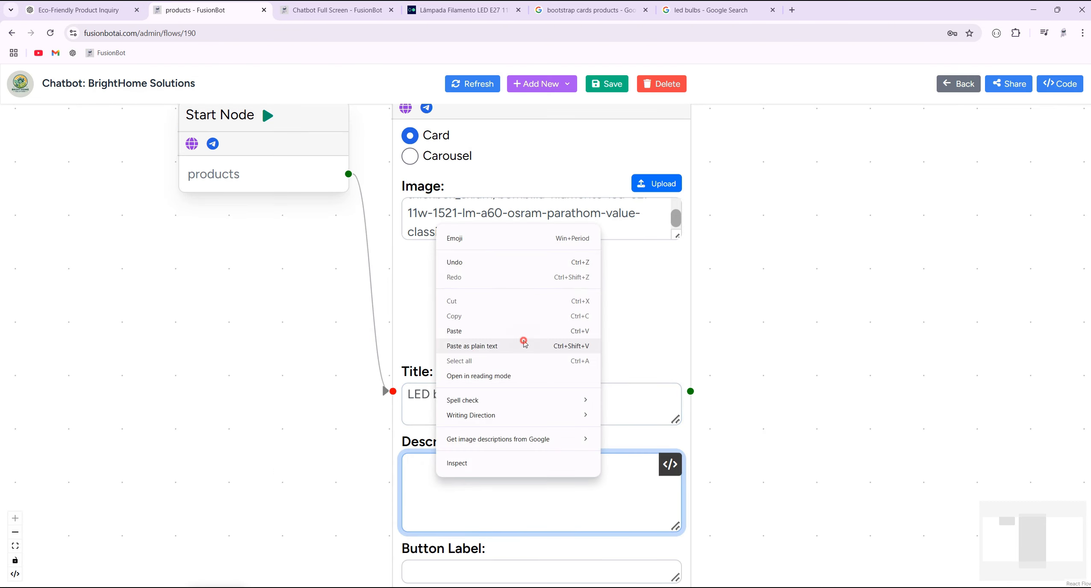
left_click(523, 344)
left_click_drag(722, 442, 759, 373)
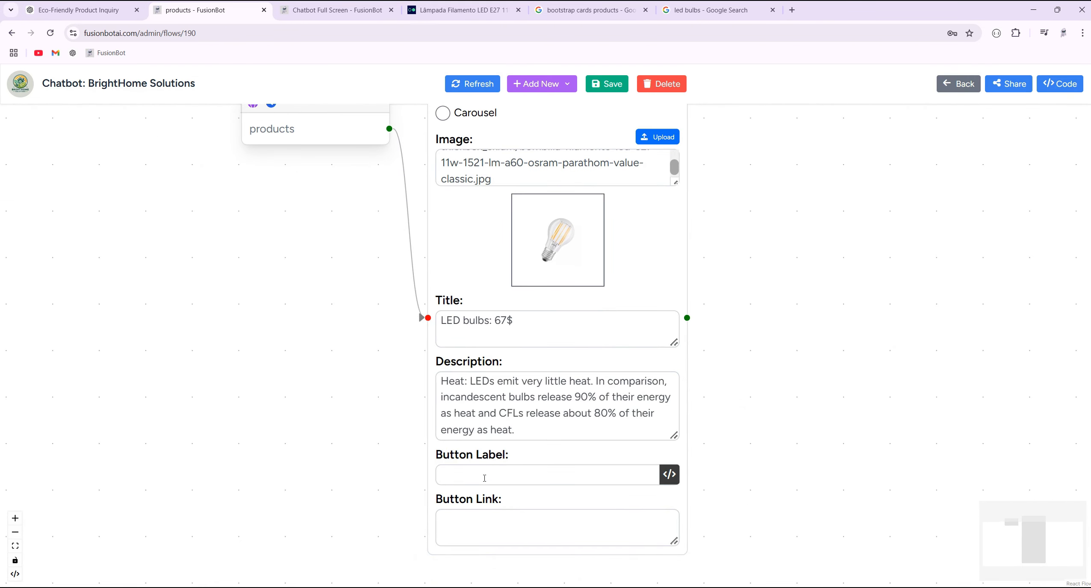
left_click(485, 475)
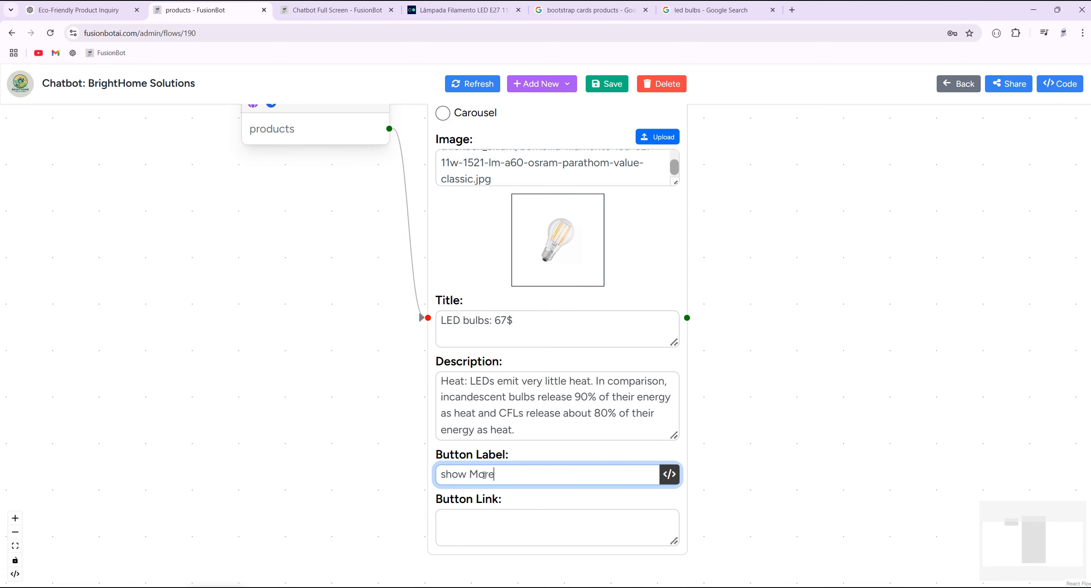
Copy the address of the Department of Energy "LED Lighting" page and paste it as the Card node's button link.
left_click(592, 11)
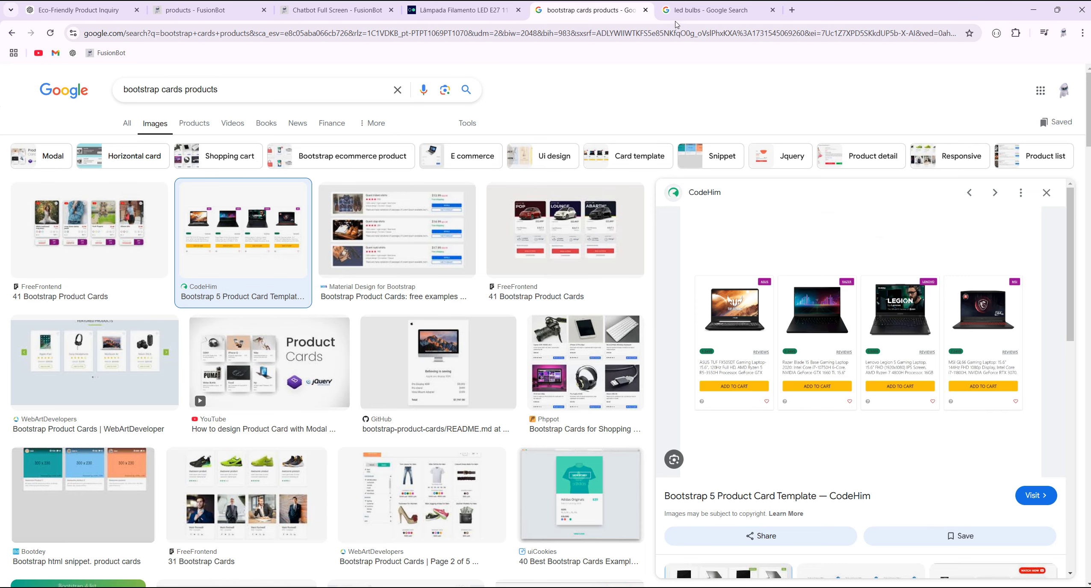
left_click_drag(692, 11, 324, 14)
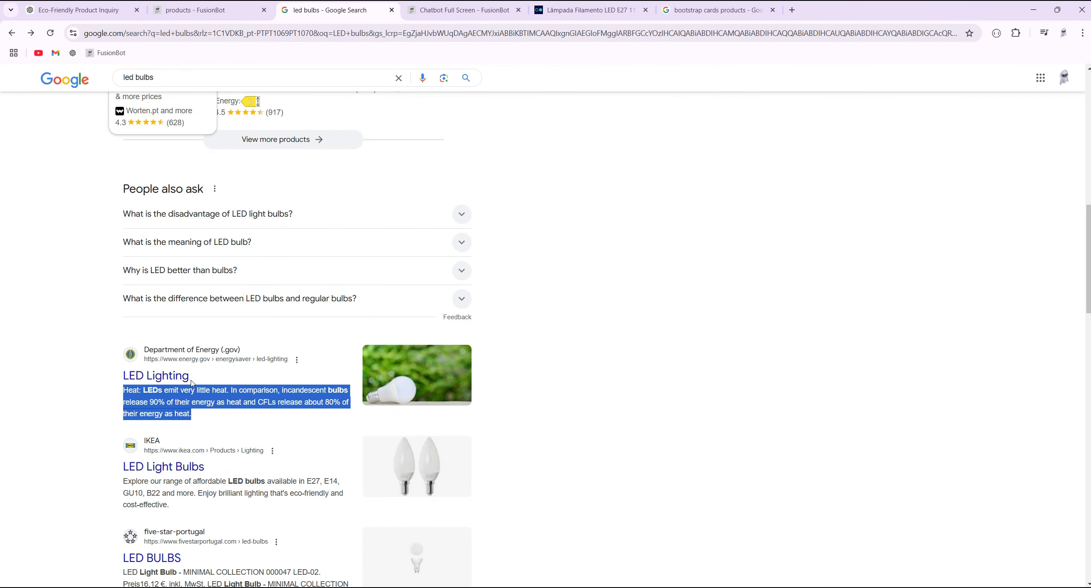
right_click(167, 375)
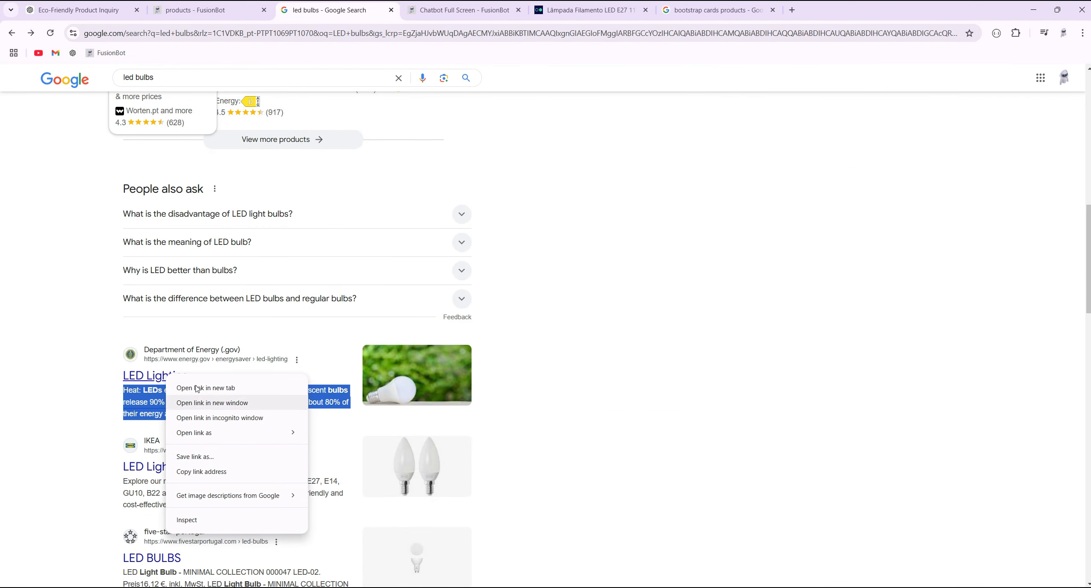
left_click(171, 376)
right_click(222, 34)
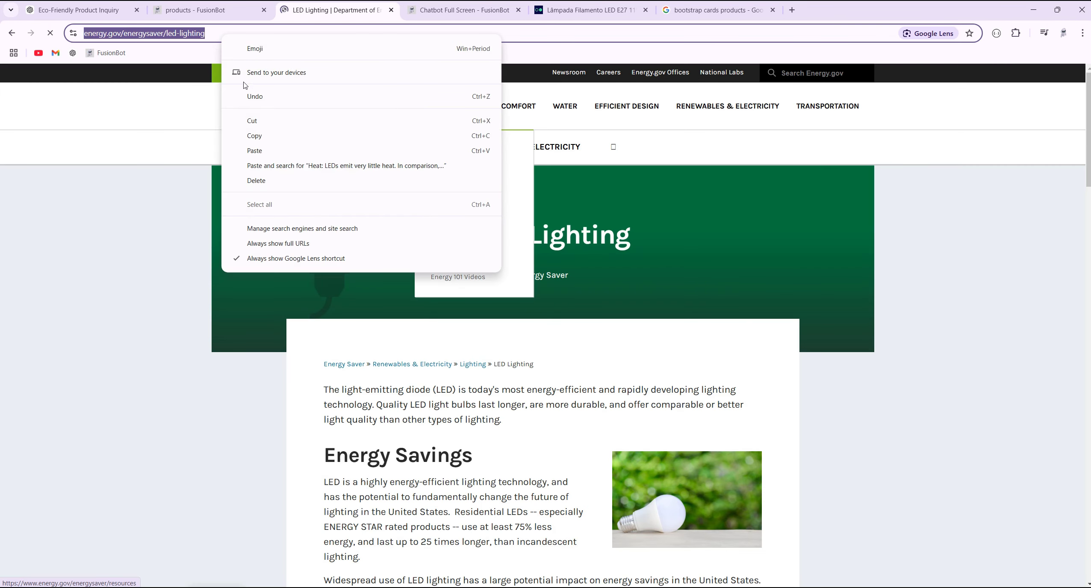
left_click(255, 136)
left_click(194, 10)
right_click(470, 519)
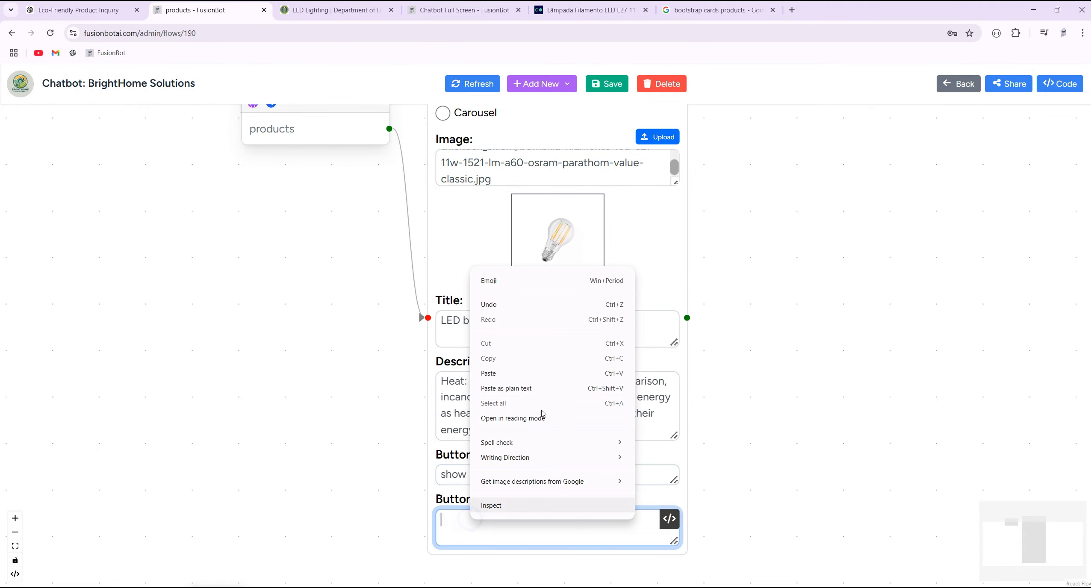
left_click(545, 384)
Return from the LED Lighting page to the "led bulbs" search and show its image results.
left_click(334, 12)
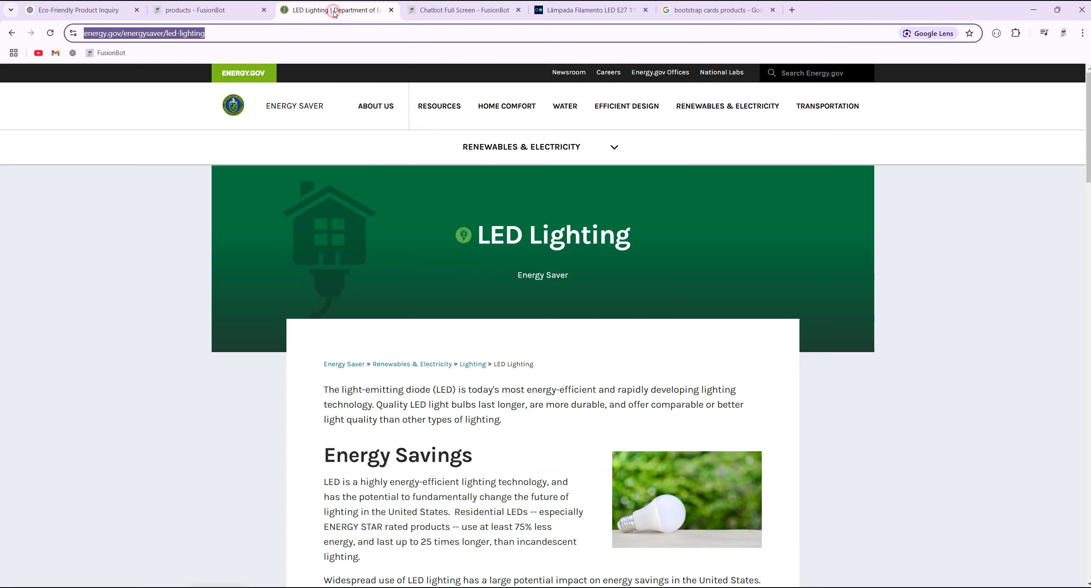
scroll(427, 404, "down", 20)
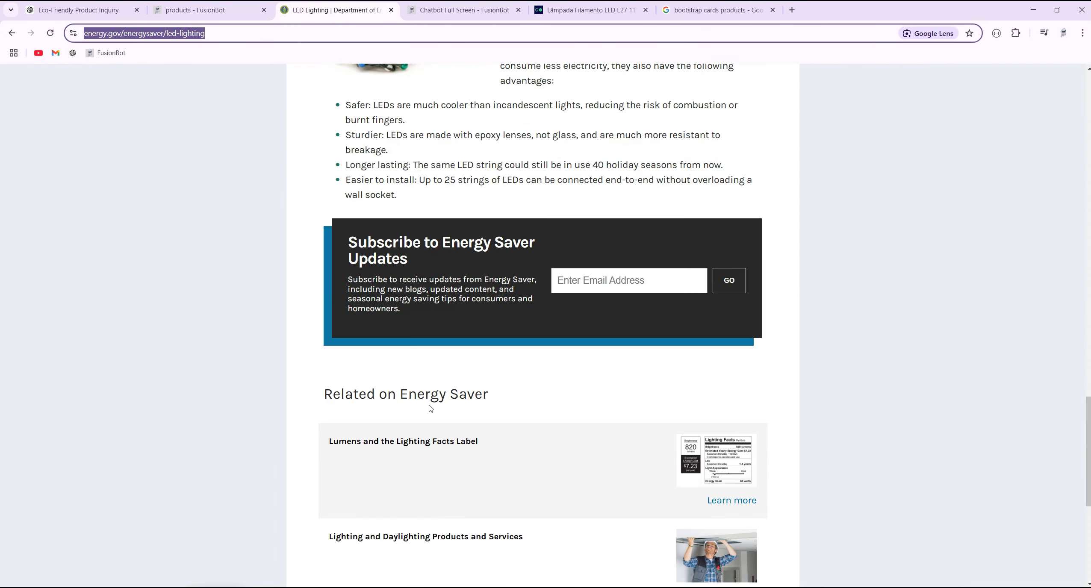
scroll(429, 406, "up", 8)
left_click(718, 10)
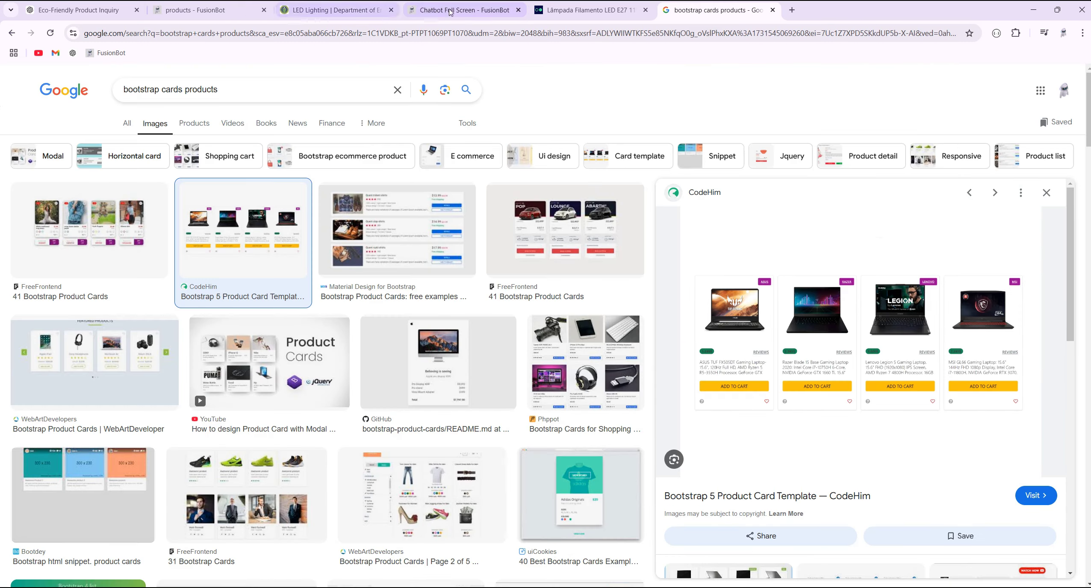
left_click(321, 10)
left_click(15, 34)
scroll(149, 124, "up", 10)
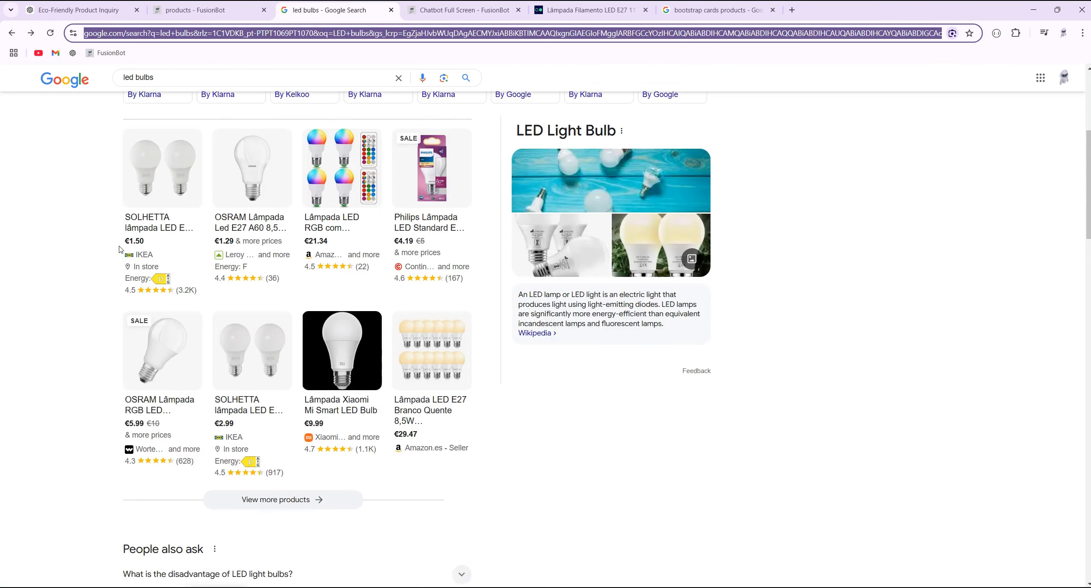
left_click(150, 123)
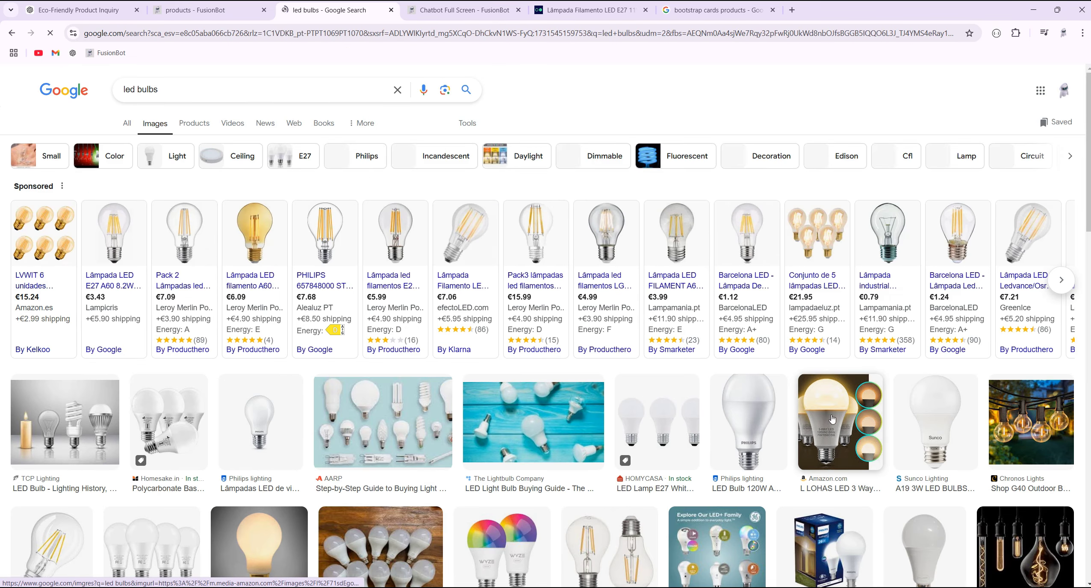
Open the Amazon L LOHAS 3-way LED bulb image and copy its image address.
left_click(823, 425)
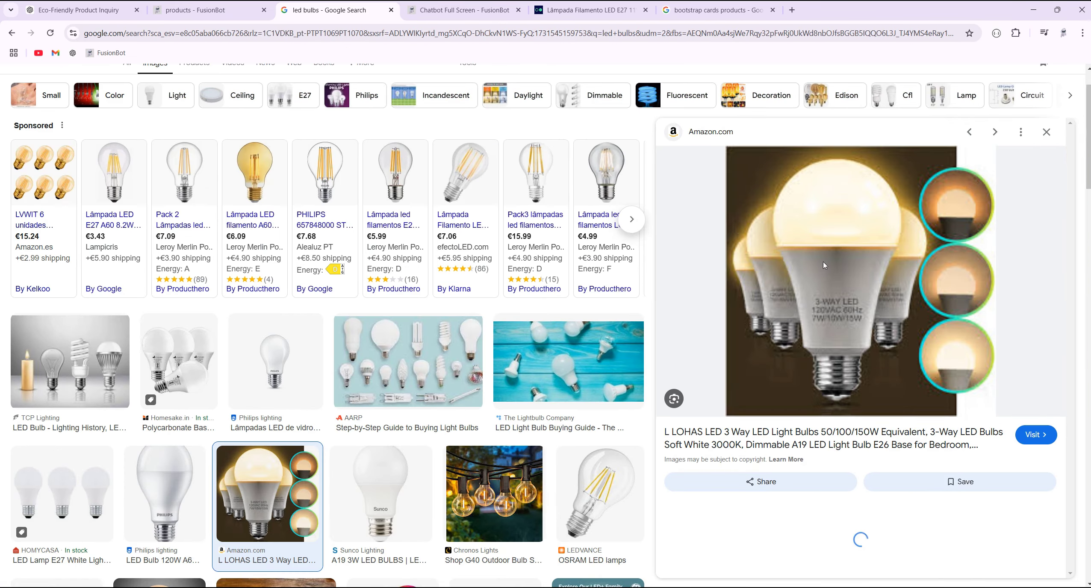
right_click(813, 244)
right_click(791, 253)
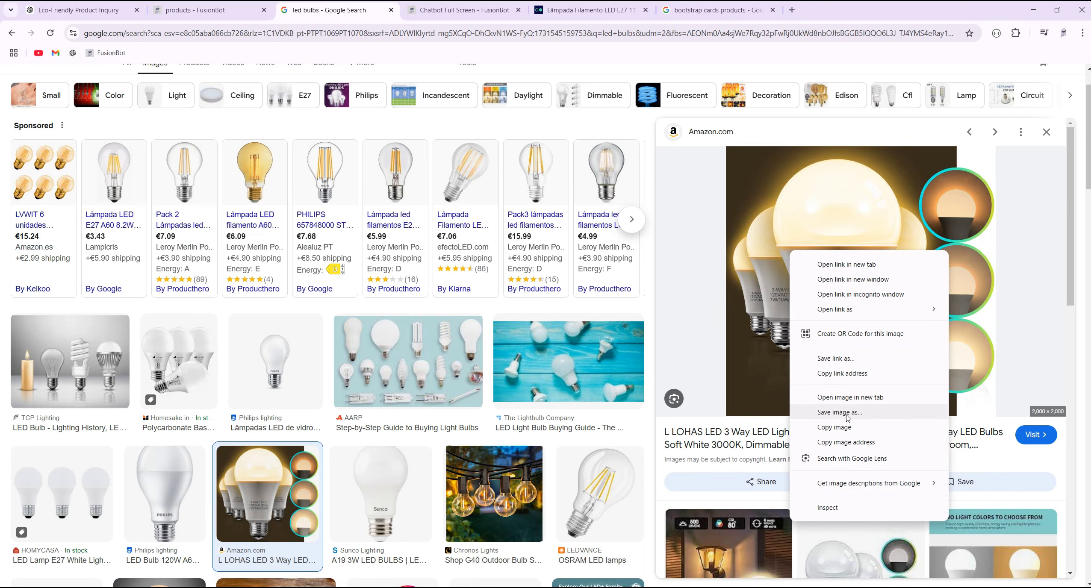
left_click(846, 442)
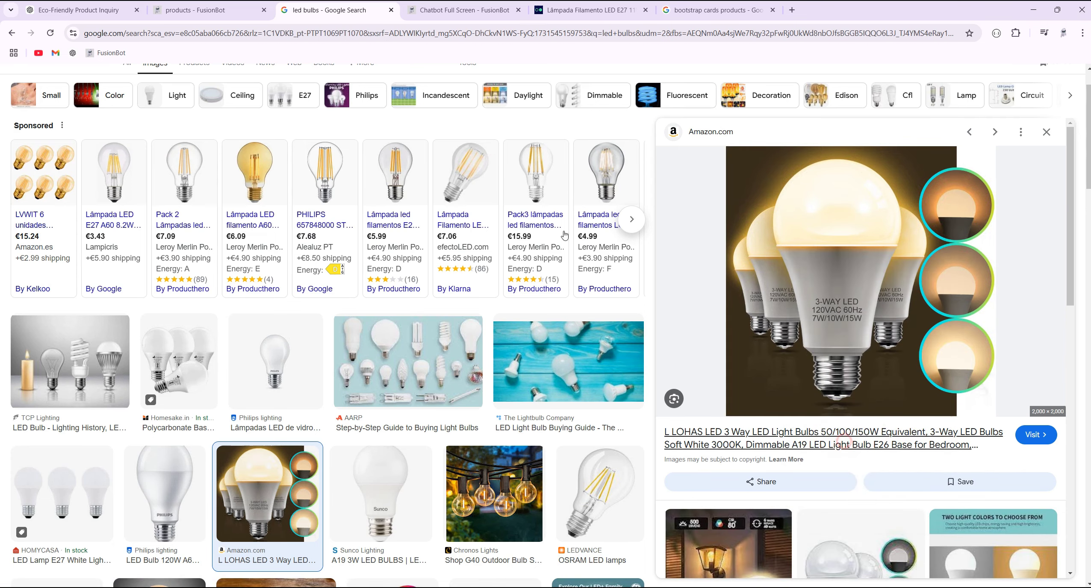
Replace the LED bulbs Card node's image address with the copied Amazon bulb image address.
left_click(194, 10)
triple_click(518, 173)
right_click(518, 173)
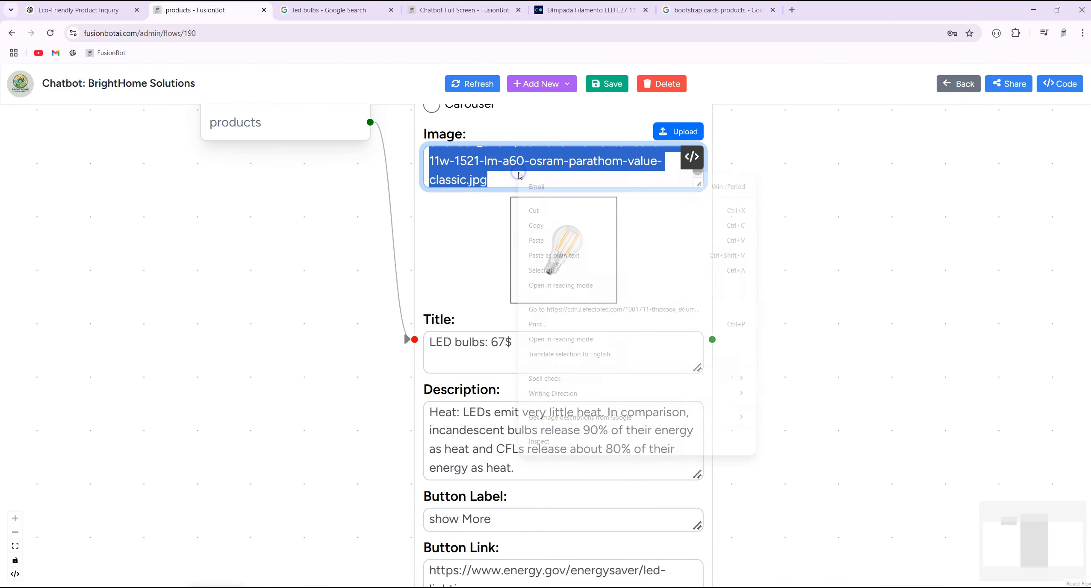
left_click(579, 255)
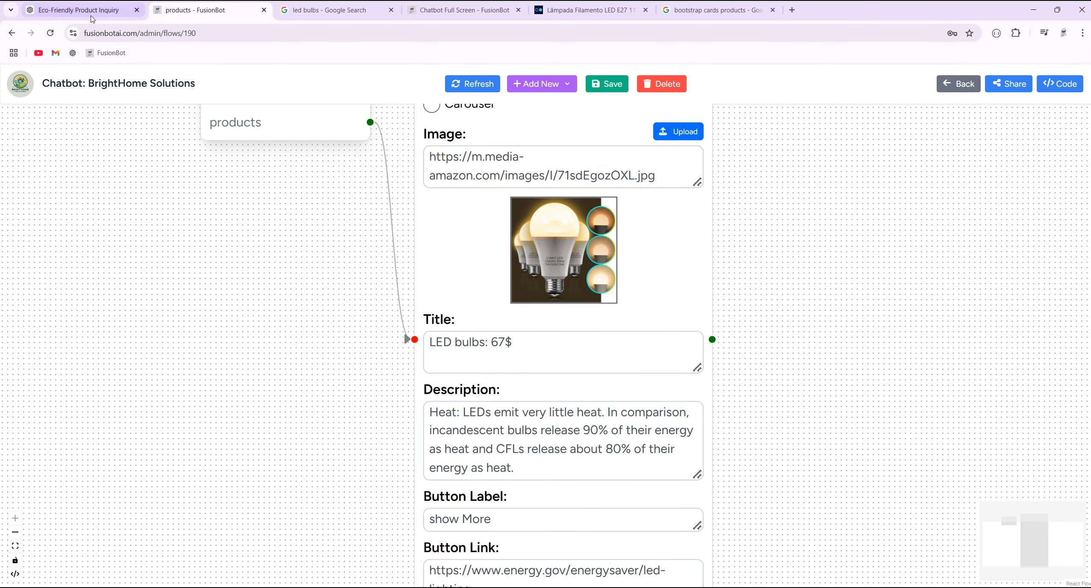
Copy "Smart sensors" from the ChatGPT conversation and search Google Images for it.
left_click(77, 9)
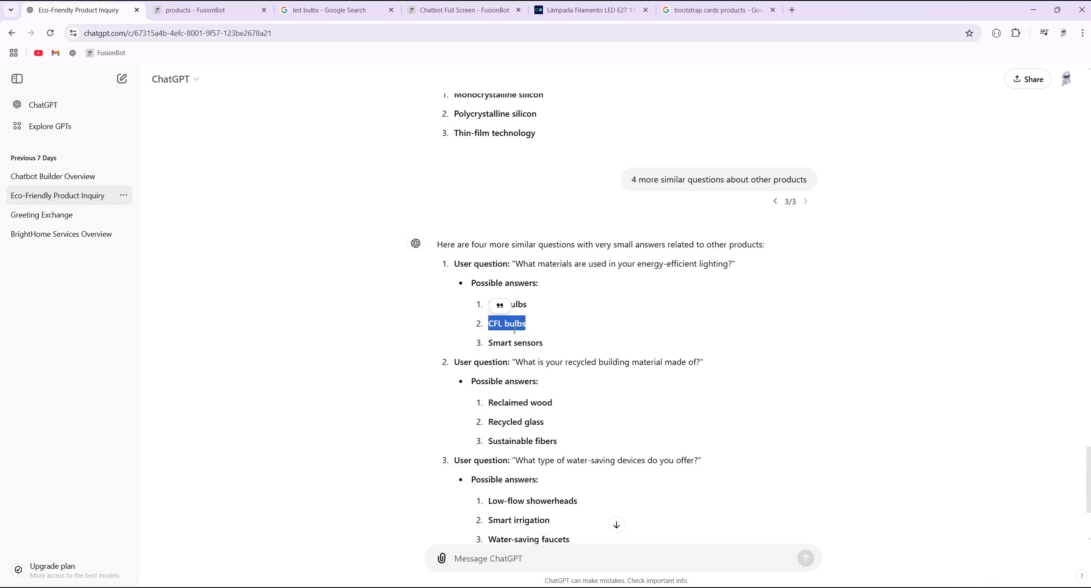
left_click_drag(557, 346, 491, 344)
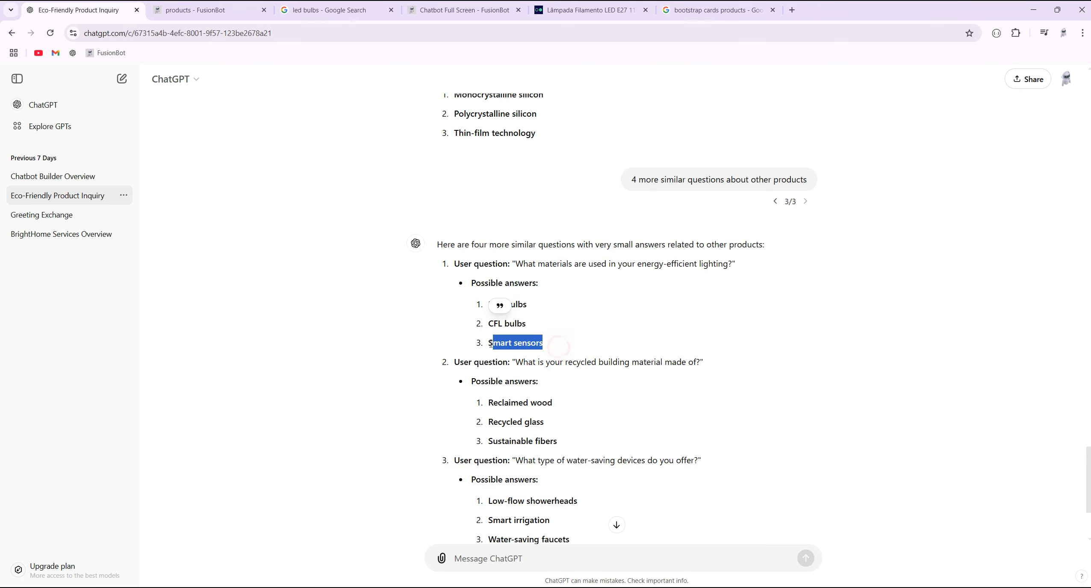
left_click(341, 17)
right_click(299, 31)
left_click(357, 145)
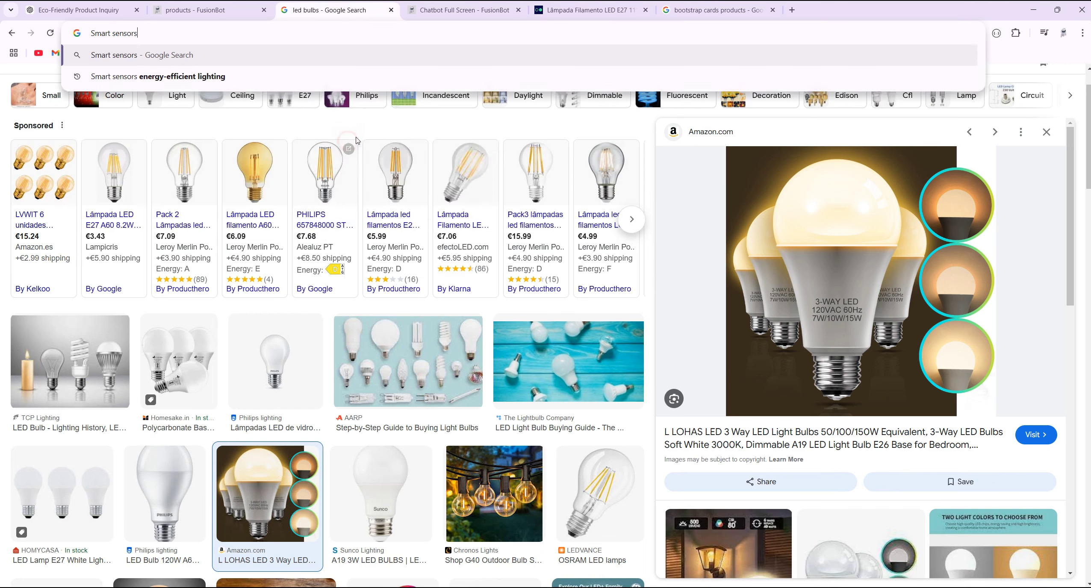
left_click(127, 59)
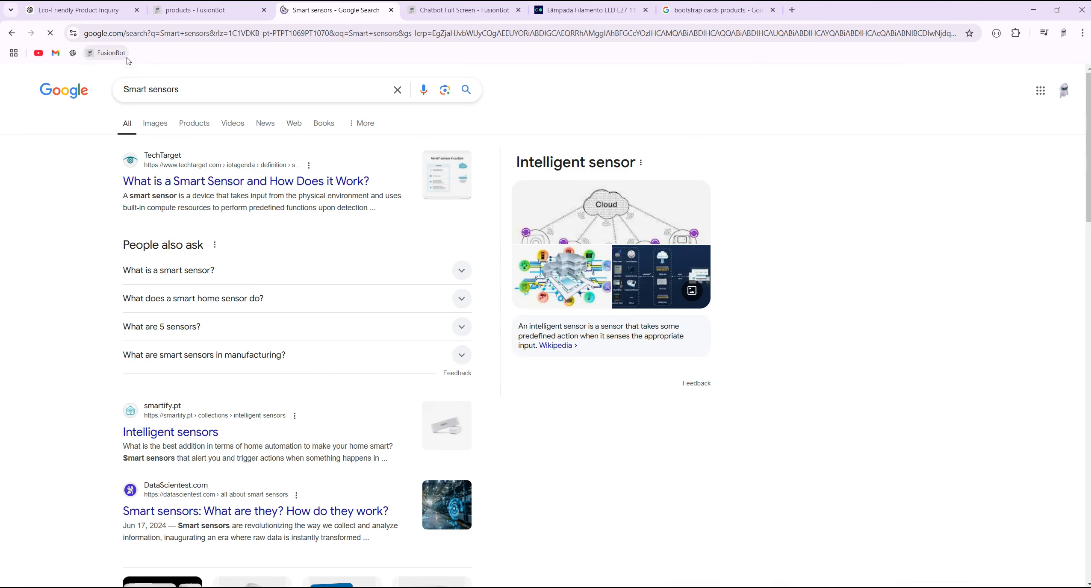
left_click(155, 122)
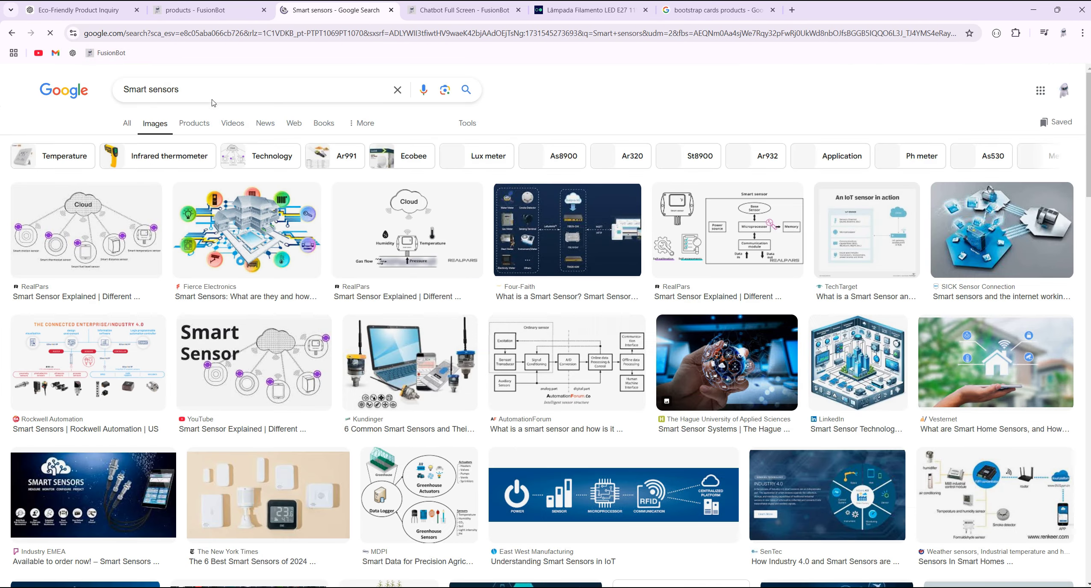
left_click(205, 93)
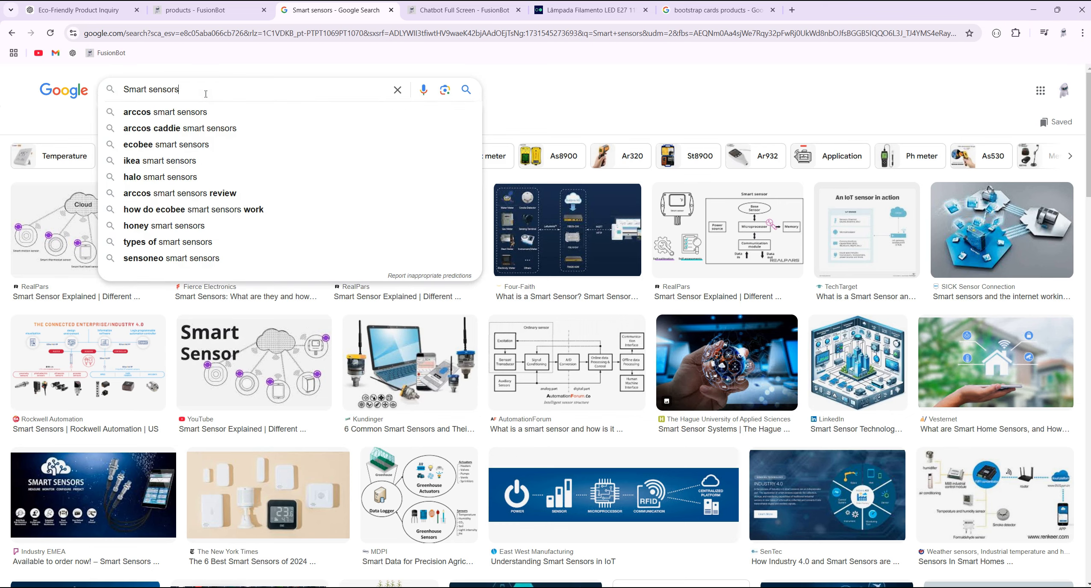
Change the search to "Smart sensors energy-efficient lighting" and show its image results.
left_click(163, 32)
right_click(163, 32)
left_click(187, 129)
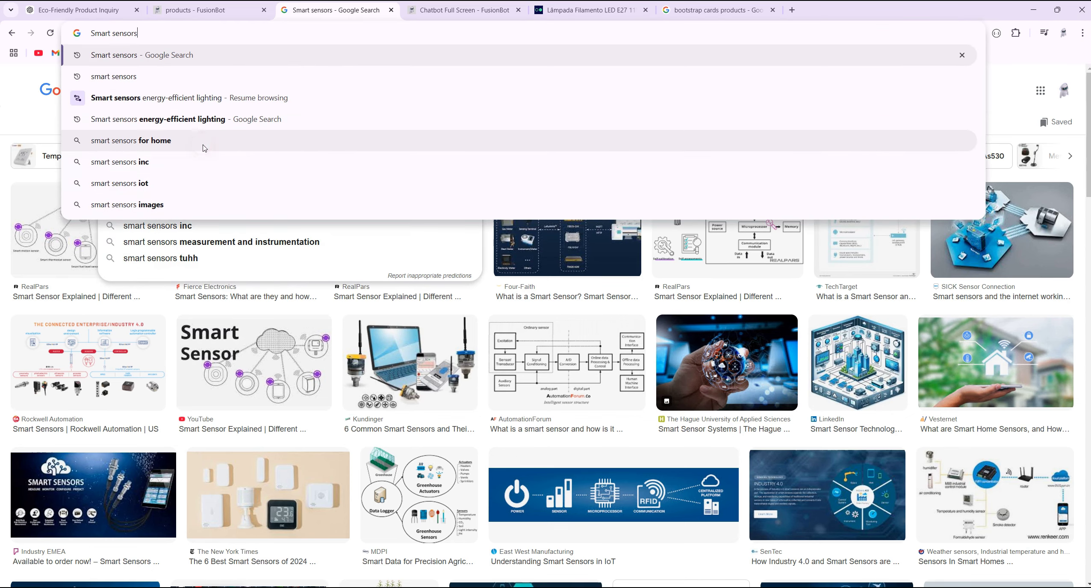
left_click(179, 124)
left_click(167, 127)
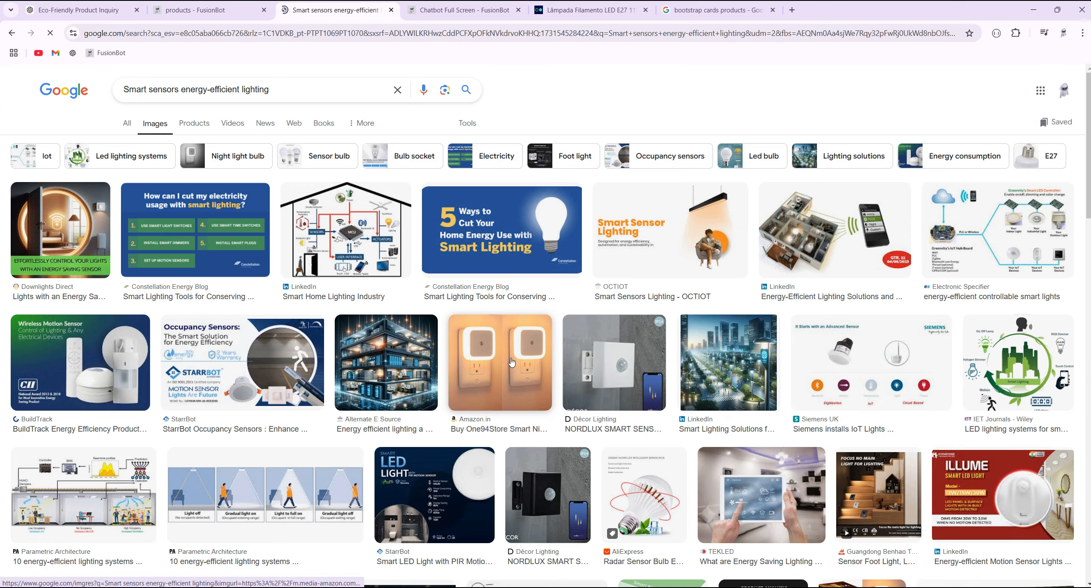
Open the Amazon One94Store smart night sensor light image and save it to the computer.
scroll(534, 363, "down", 6)
scroll(513, 360, "up", 6)
left_click(504, 357)
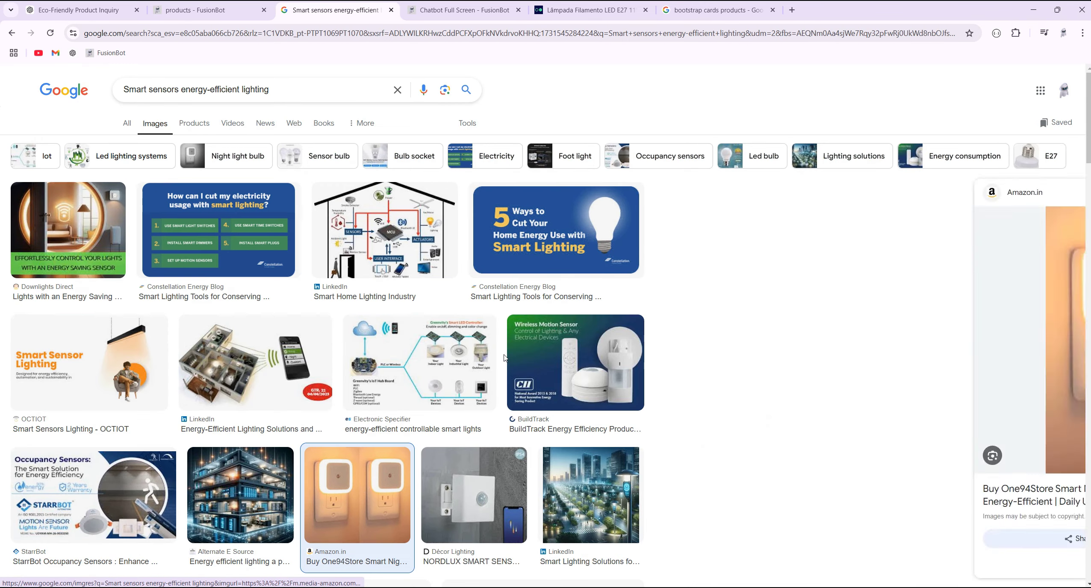
right_click(828, 310)
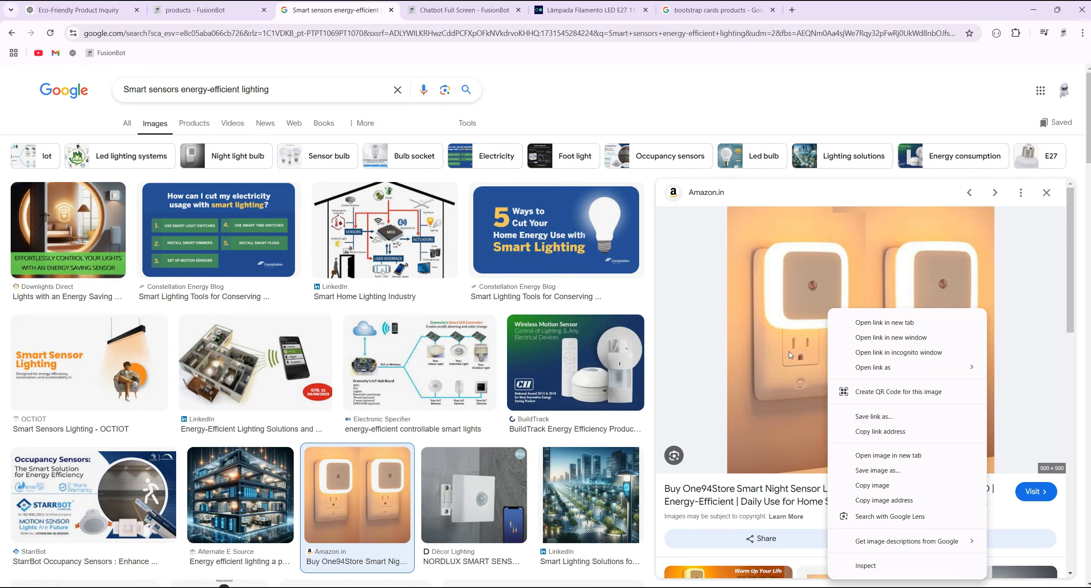
left_click(883, 476)
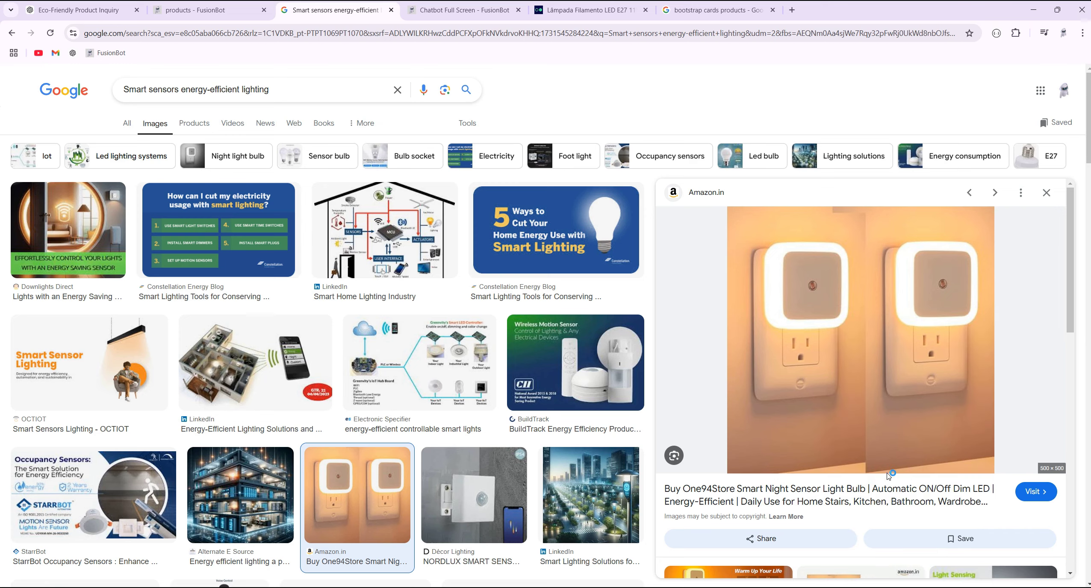
left_click(696, 521)
Add a second Card/Carousel node to the products flow, connected from the LED bulbs Card node's output.
left_click(219, 10)
left_click_drag(713, 339, 778, 237)
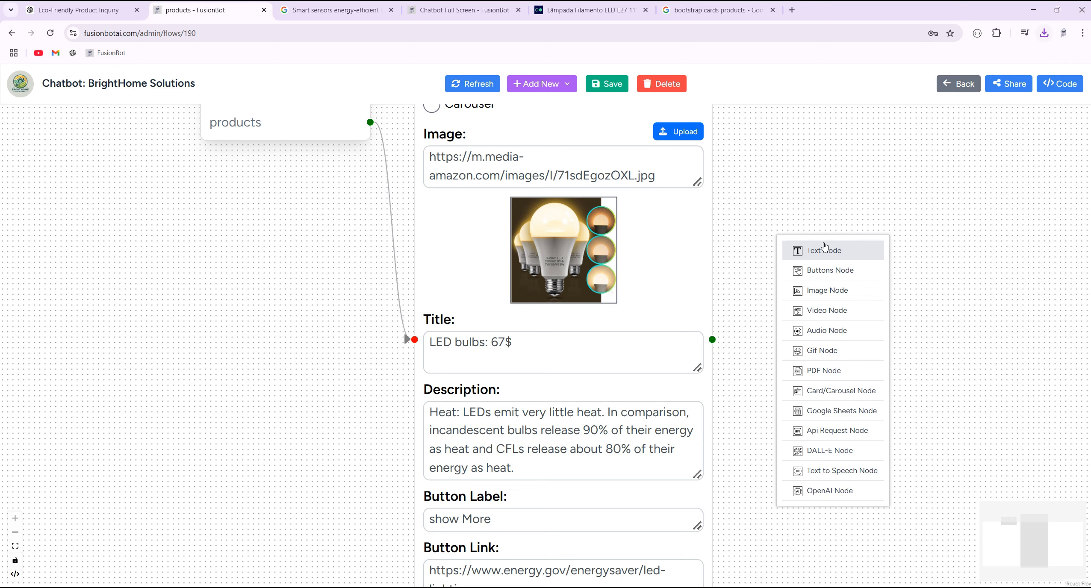
left_click(825, 391)
Upload the saved sensor light image to the media files and use it as the new Card node's image.
left_click(638, 330)
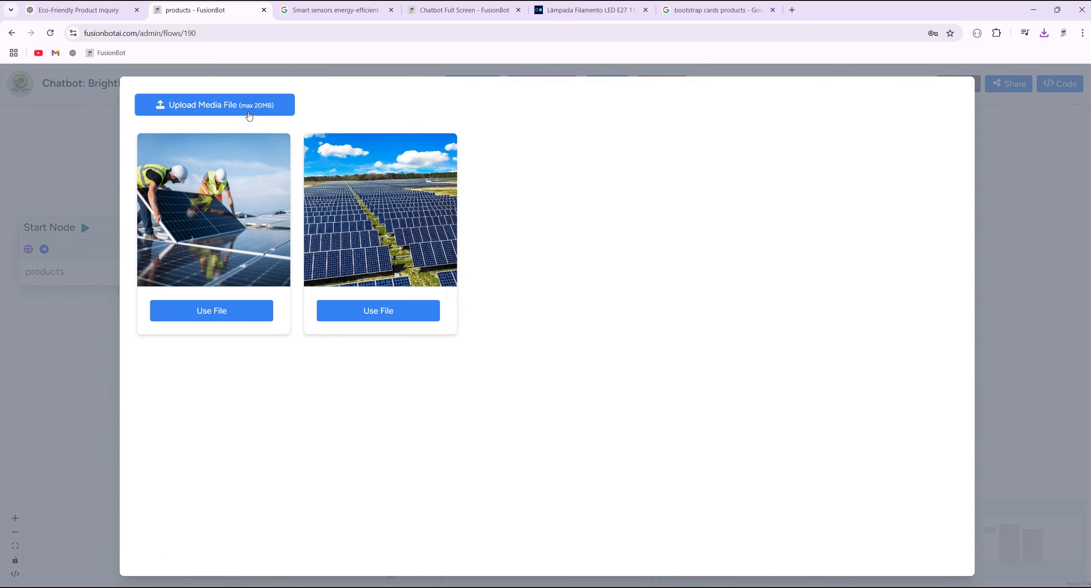
left_click(250, 115)
double_click(368, 329)
left_click(226, 313)
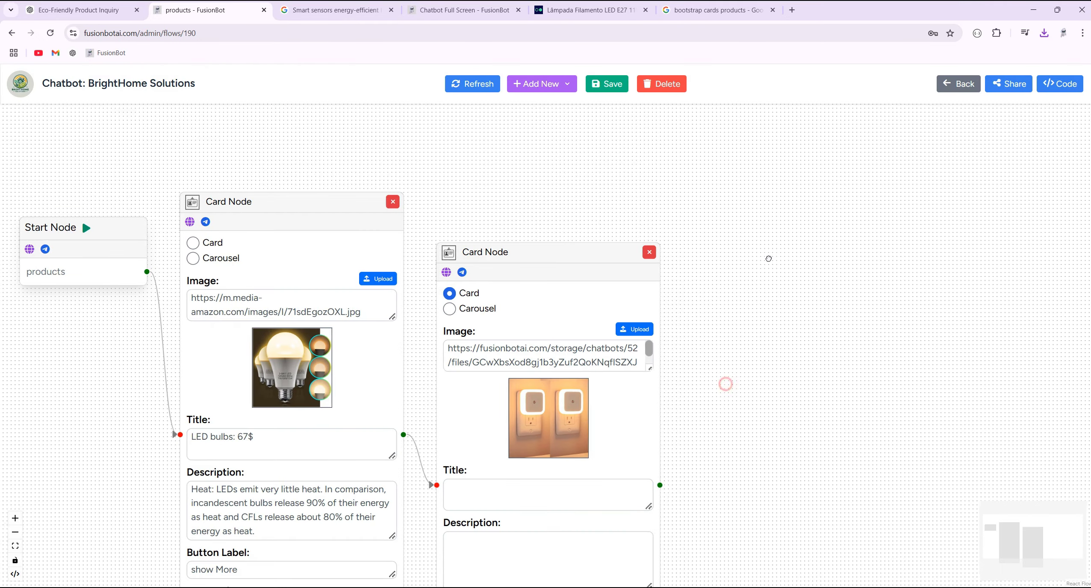
Copy "Smart sensors" from the ChatGPT conversation and set the new Card node's title to "Smart sensors : 230$".
left_click(124, 15)
right_click(514, 345)
left_click(530, 360)
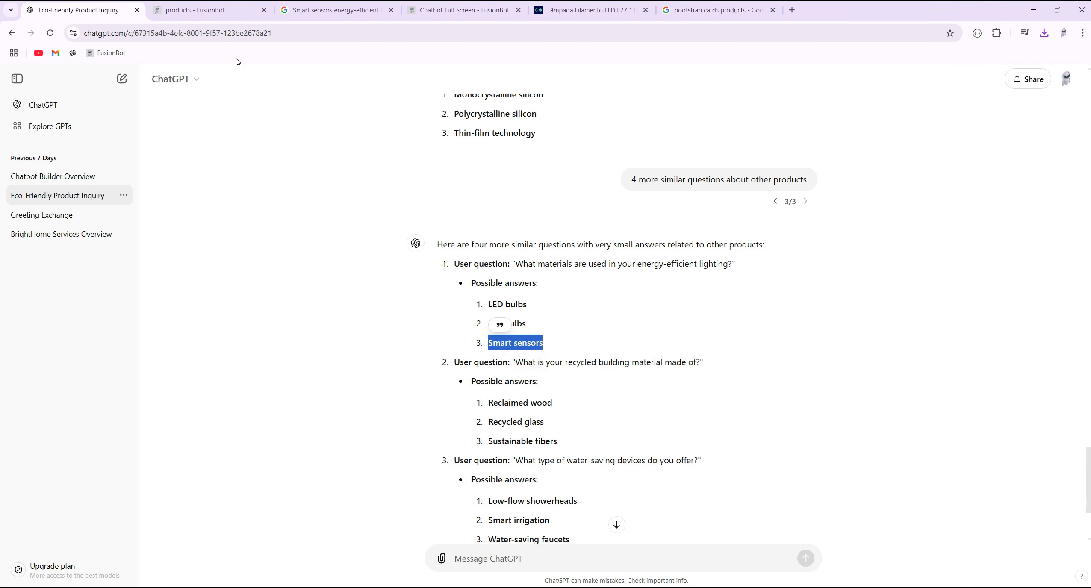
left_click(220, 12)
right_click(524, 367)
left_click(554, 235)
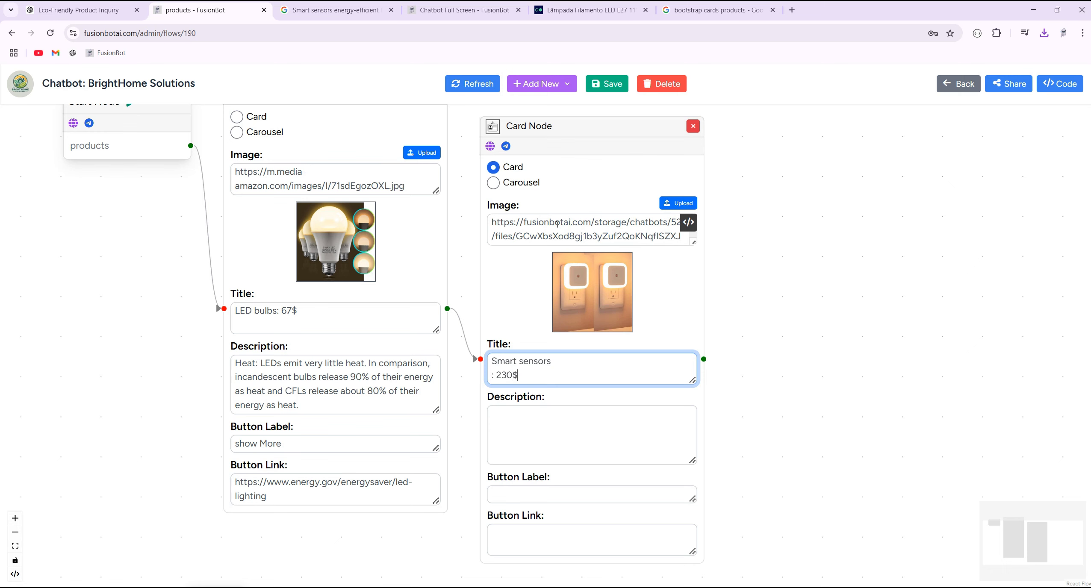
Copy the Gds Lighting snippet about smart lighting energy savings from the web results and return to the products flow.
left_click(299, 9)
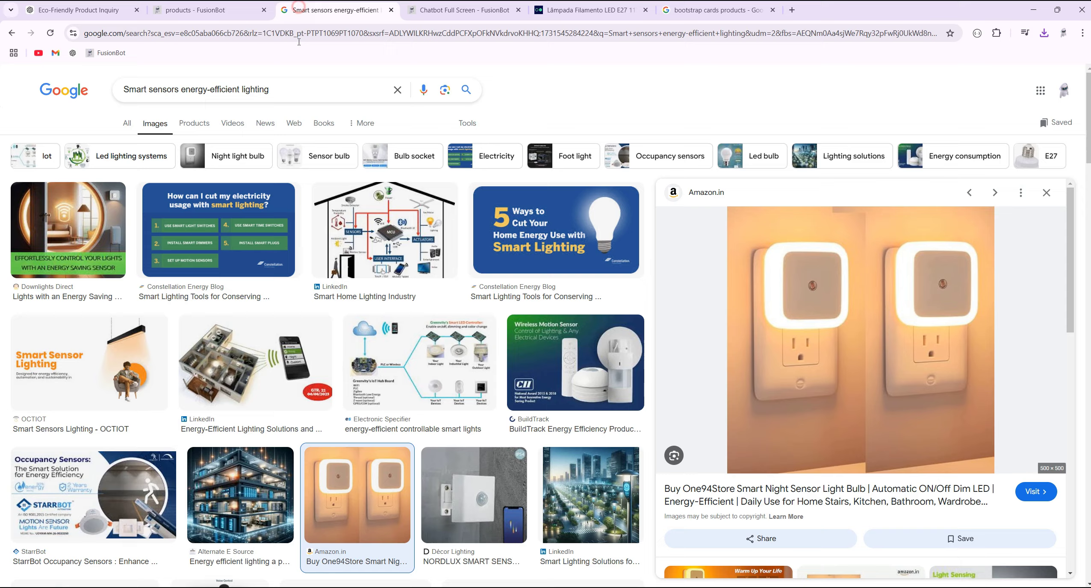
left_click(128, 124)
scroll(329, 280, "down", 5)
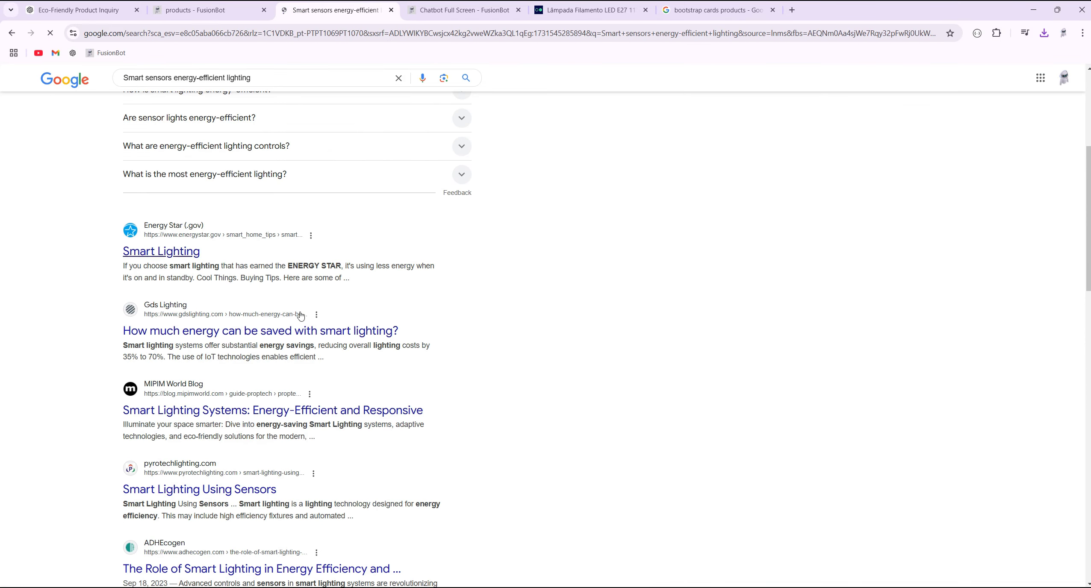
left_click_drag(315, 357, 133, 355)
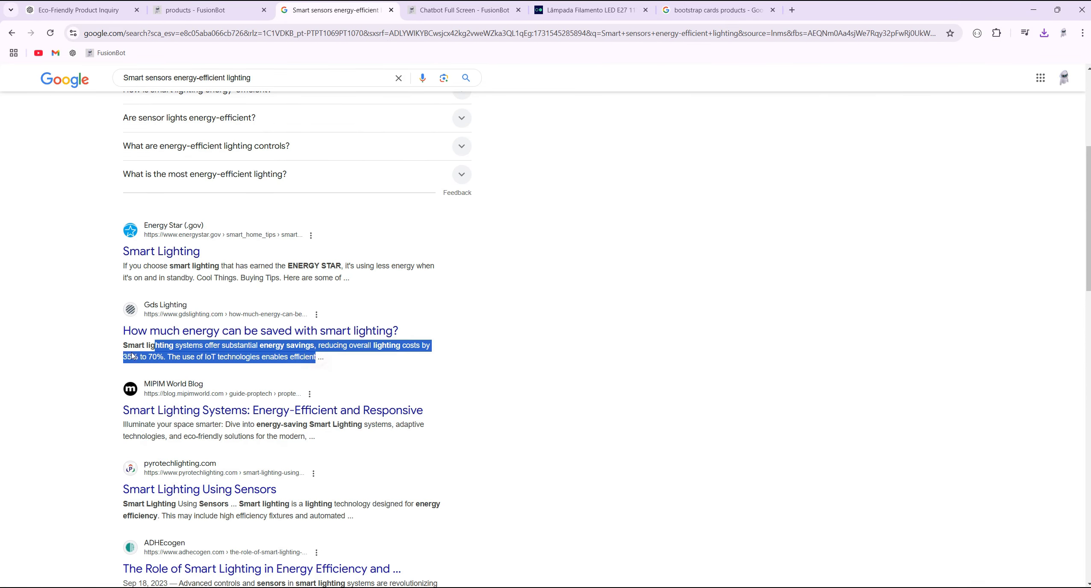
right_click(153, 348)
left_click(171, 361)
left_click(195, 9)
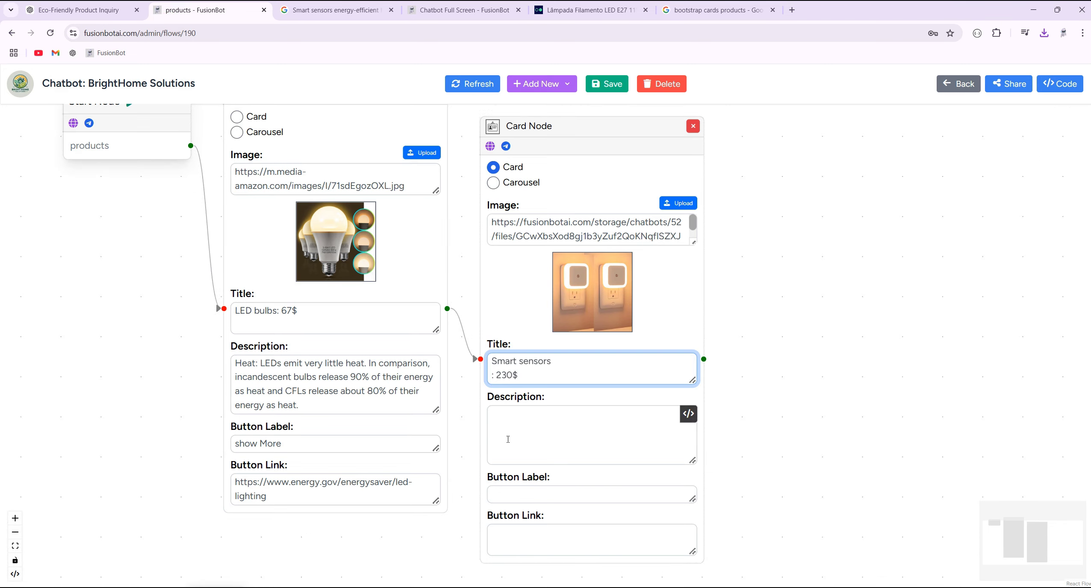
Paste the copied smart lighting snippet as the smart sensors card's description and reuse the LED bulbs card's "show More" button label.
right_click(543, 423)
left_click(577, 290)
triple_click(289, 445)
scroll(289, 446, "up", 3)
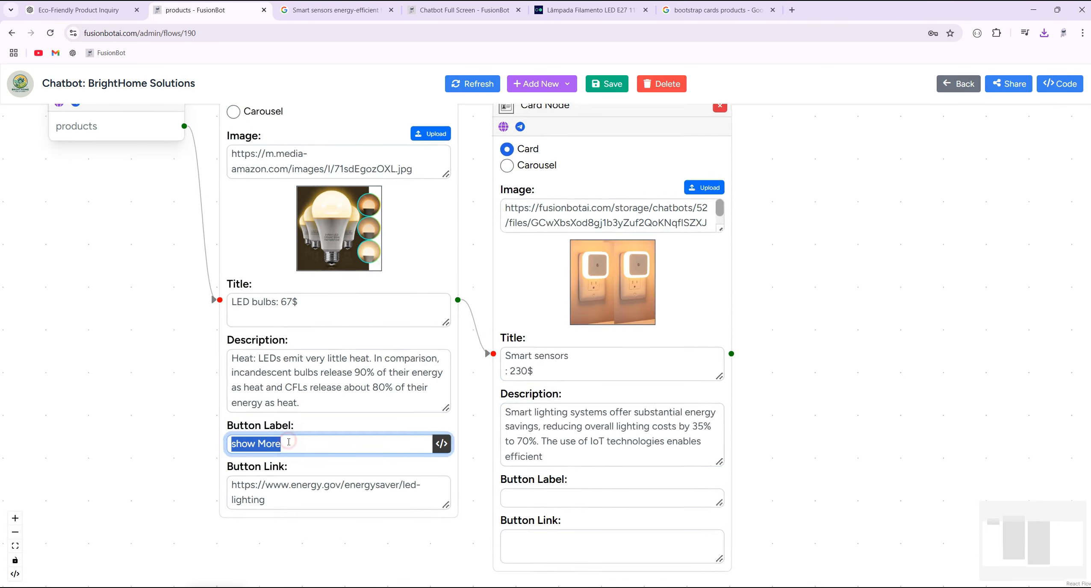
right_click(289, 447)
left_click(325, 219)
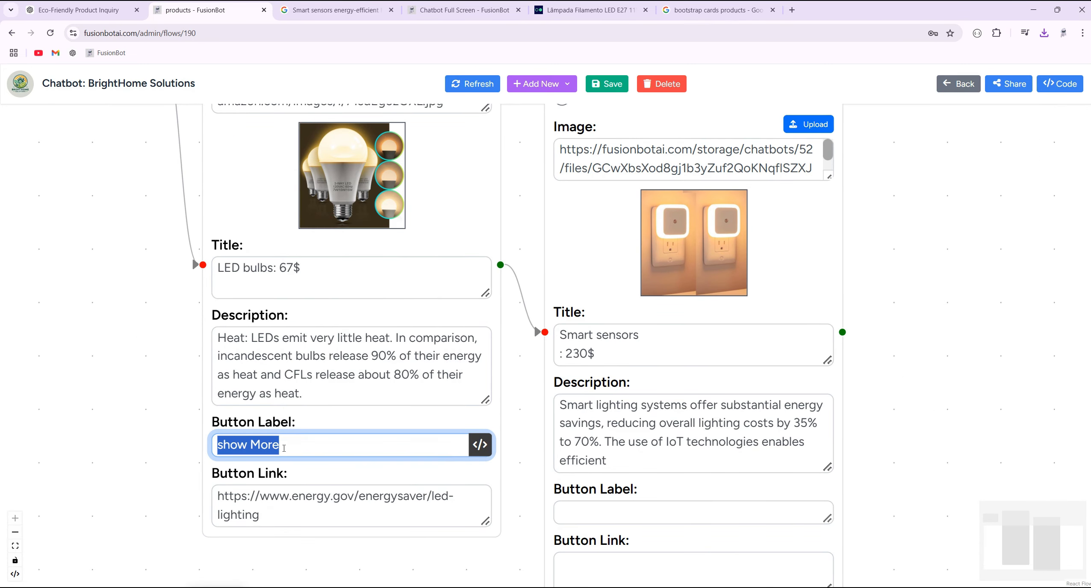
left_click(588, 520)
right_click(588, 519)
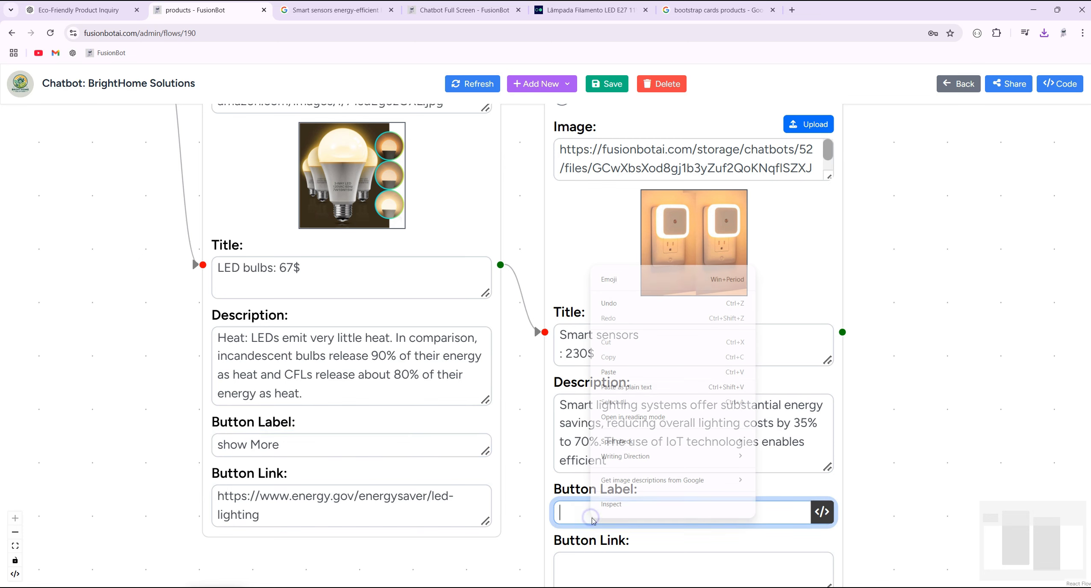
left_click(988, 484)
left_click_drag(915, 505, 906, 405)
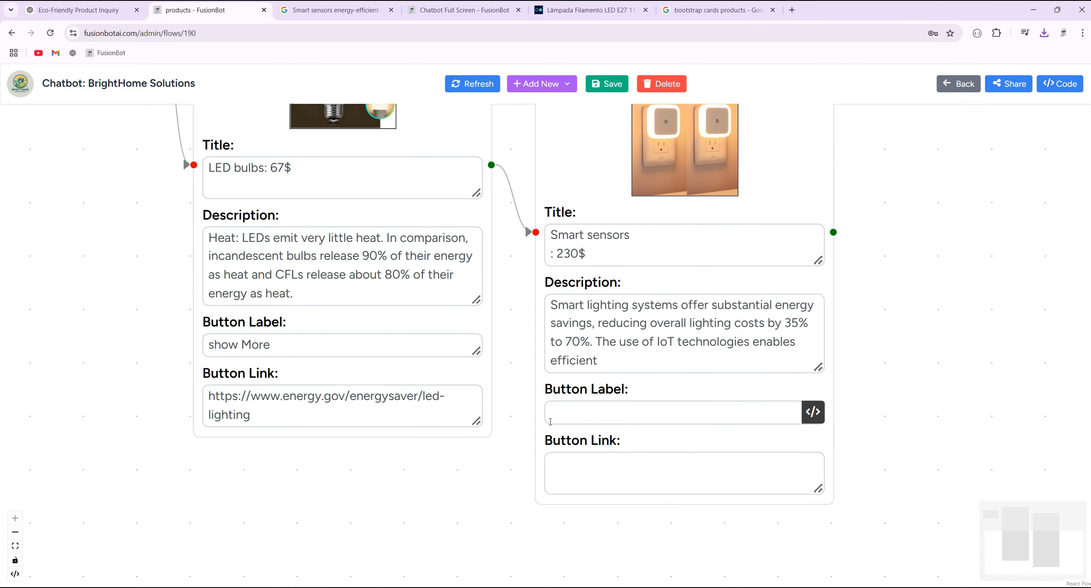
scroll(913, 277, "up", 3)
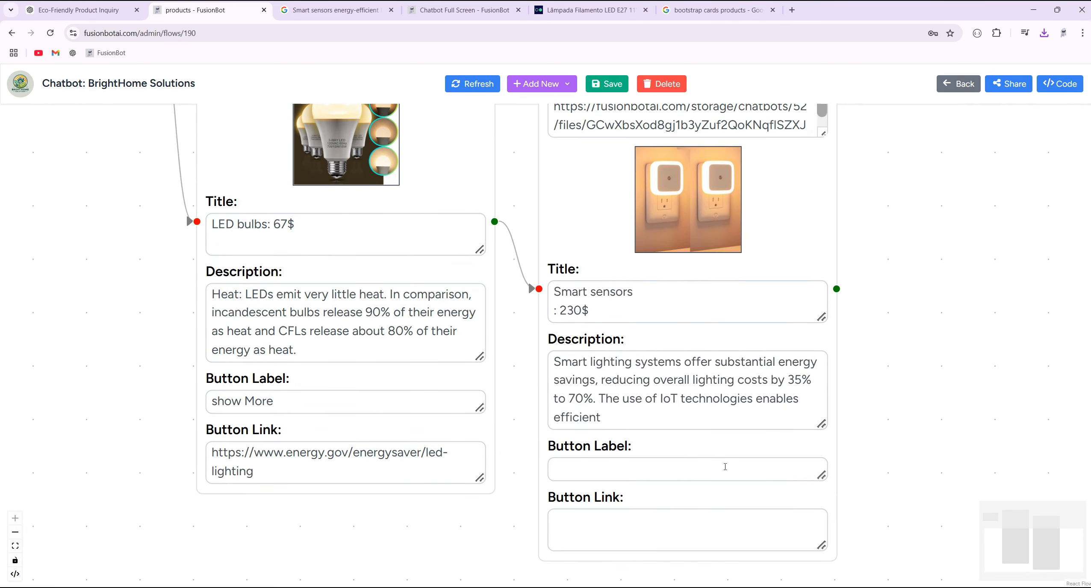
right_click(584, 469)
left_click(633, 339)
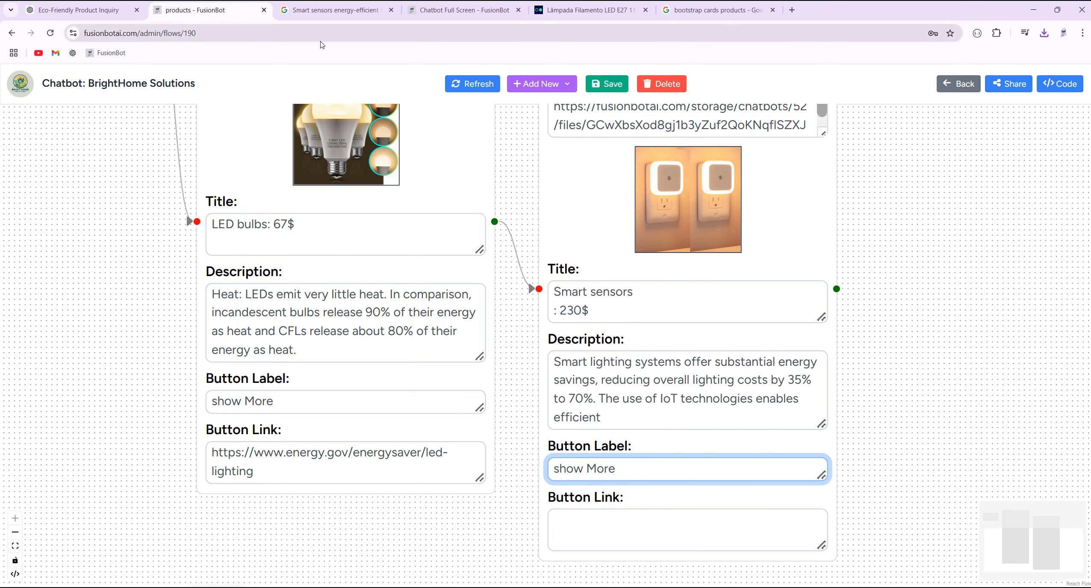
Copy the URL of the Gds Lighting article "How much energy can be saved with smart lighting?" into the smart sensors card's button link and save the flow.
left_click(322, 11)
left_click(238, 335)
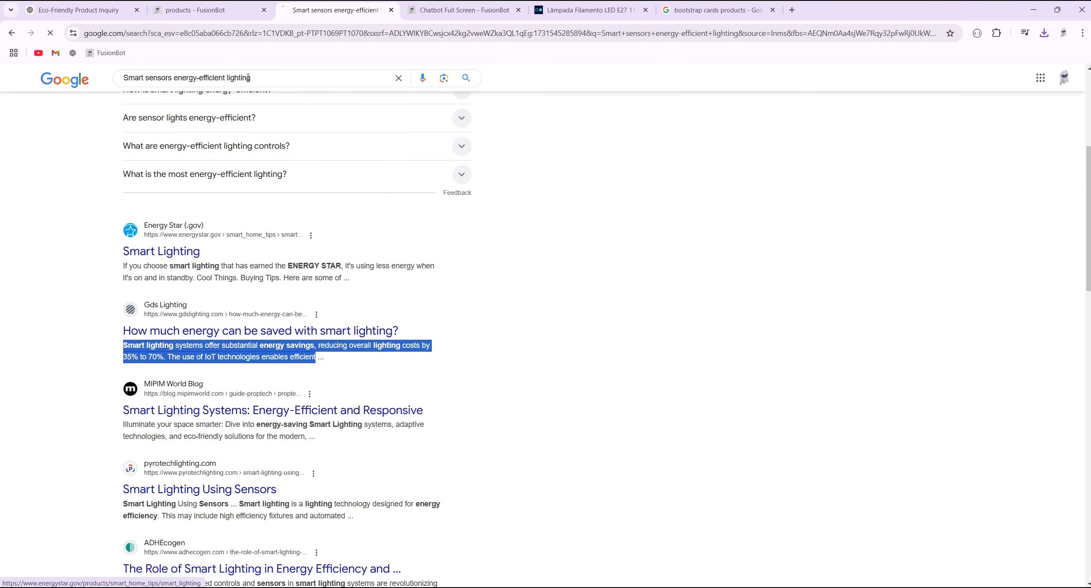
left_click(239, 335)
right_click(268, 34)
left_click(301, 136)
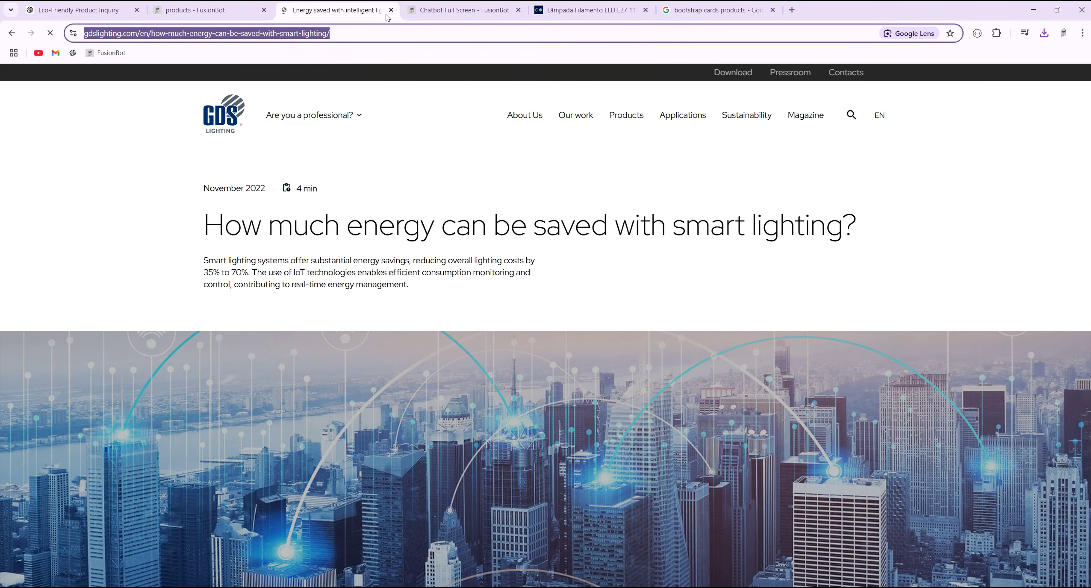
key("ctrl+w")
right_click(601, 523)
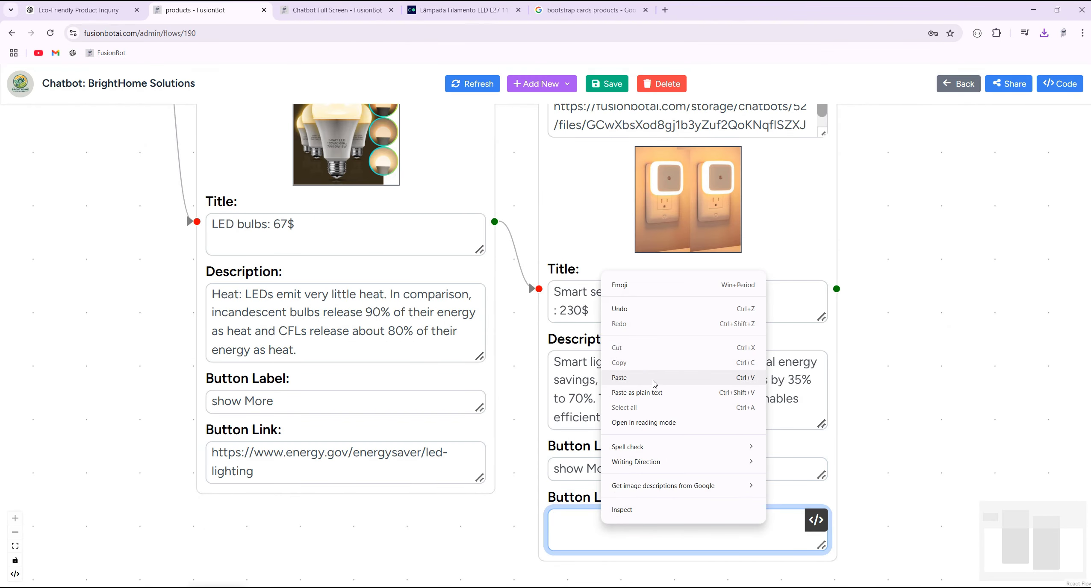
left_click(649, 379)
left_click_drag(874, 150, 879, 190)
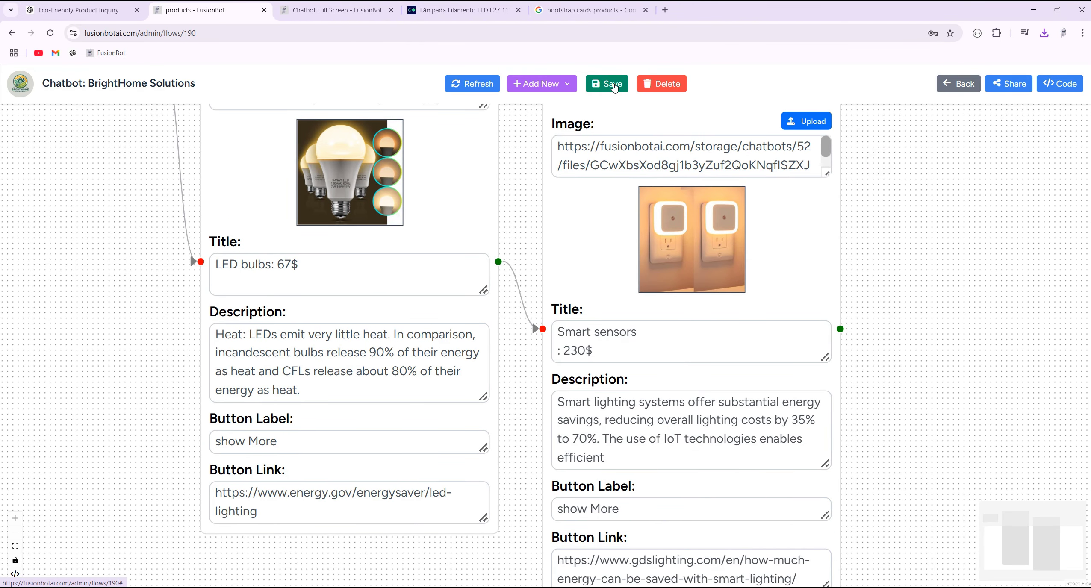
left_click(614, 86)
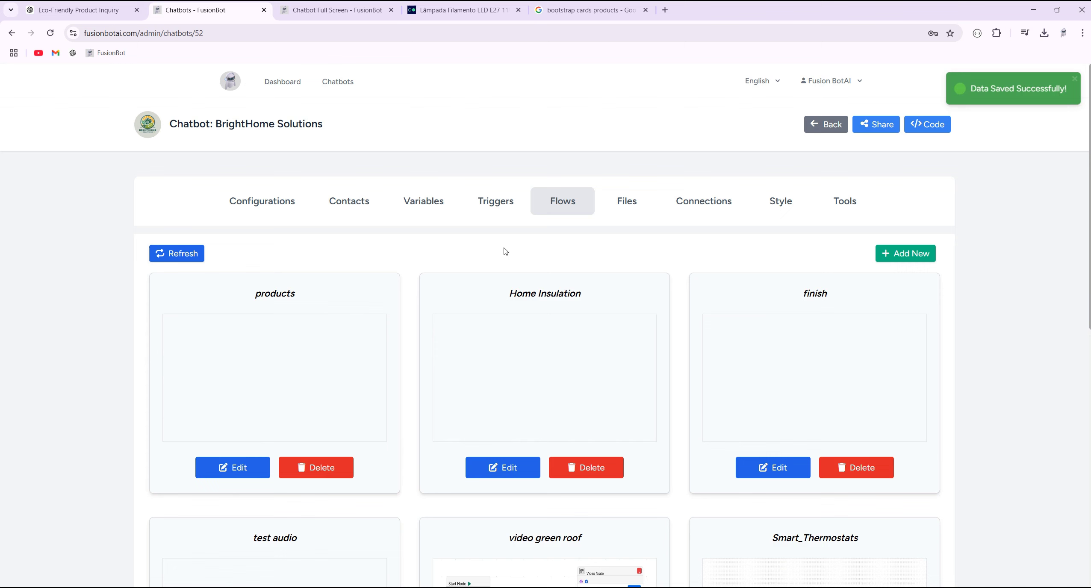
Create a new trigger named view_products with the description "Allow the user to see your main products".
left_click(495, 202)
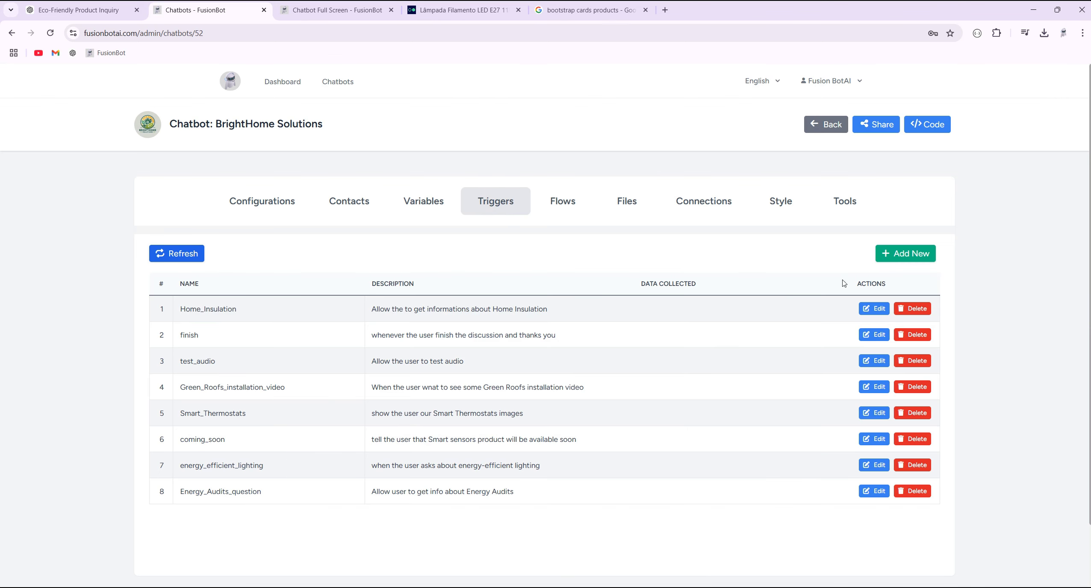
left_click(904, 258)
left_click(285, 314)
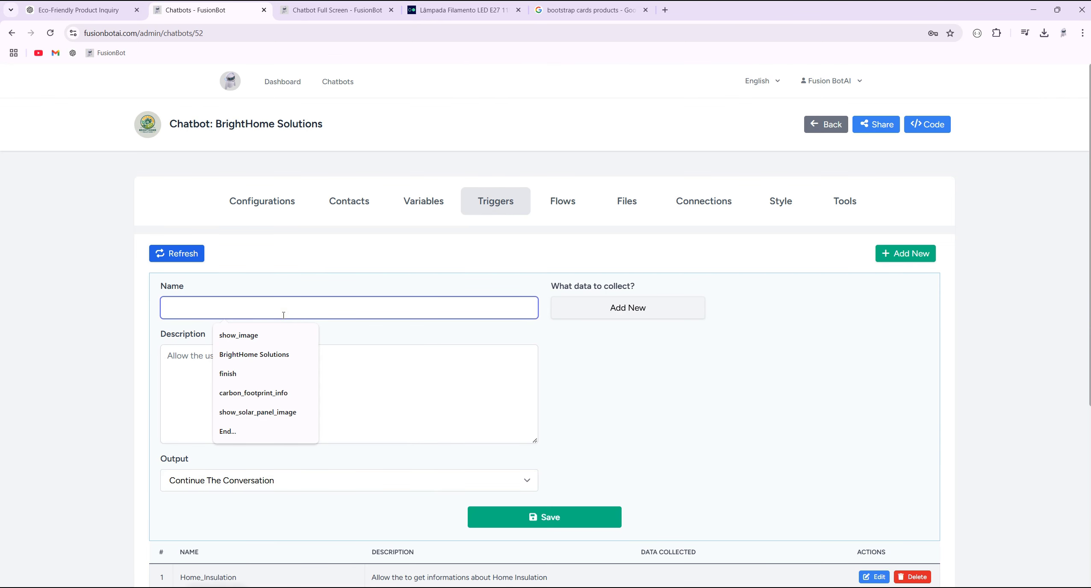
type("viw_products")
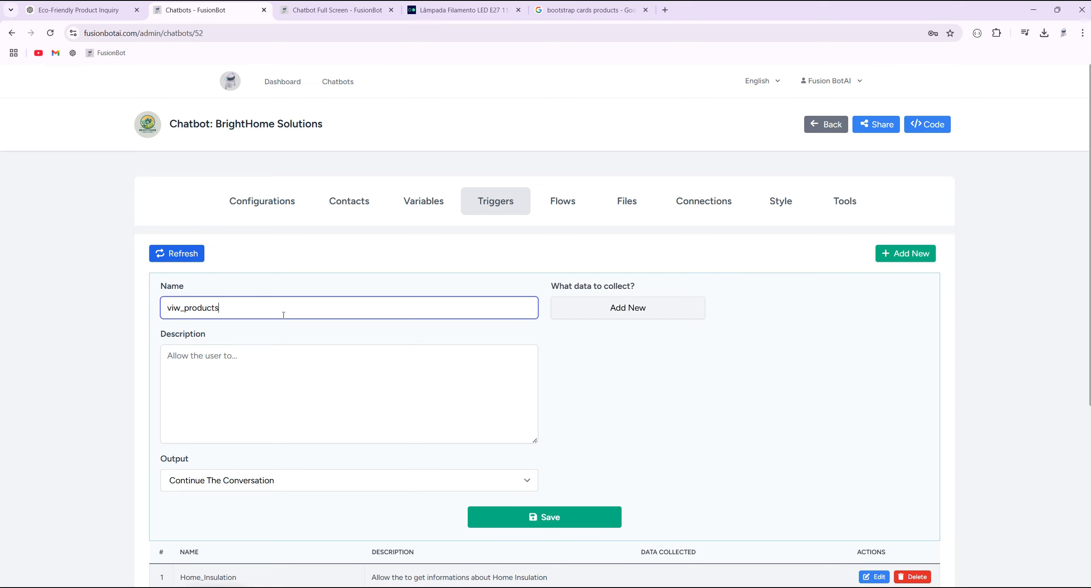
key("Tab")
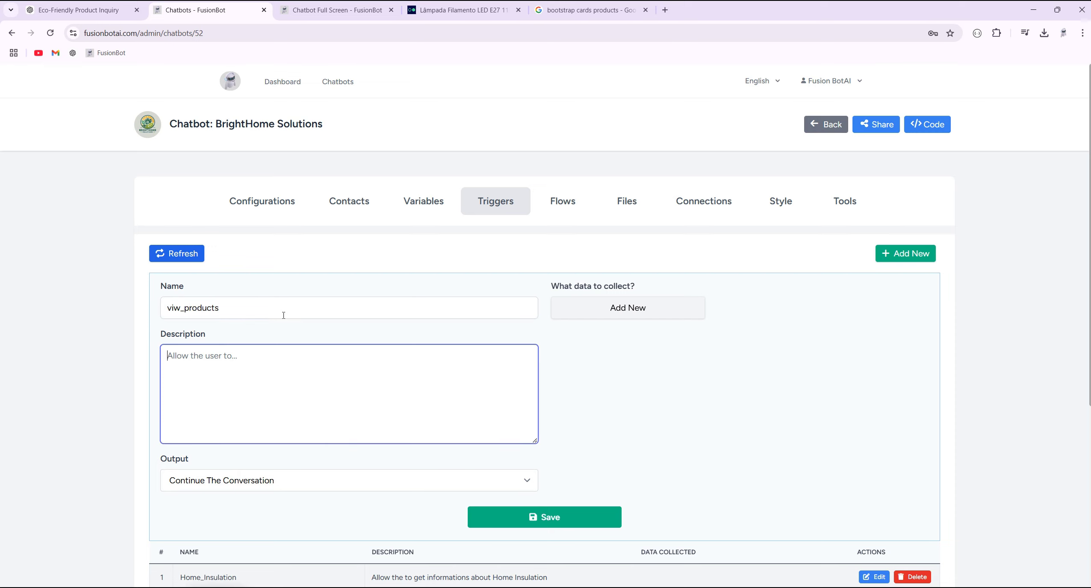
left_click(173, 306)
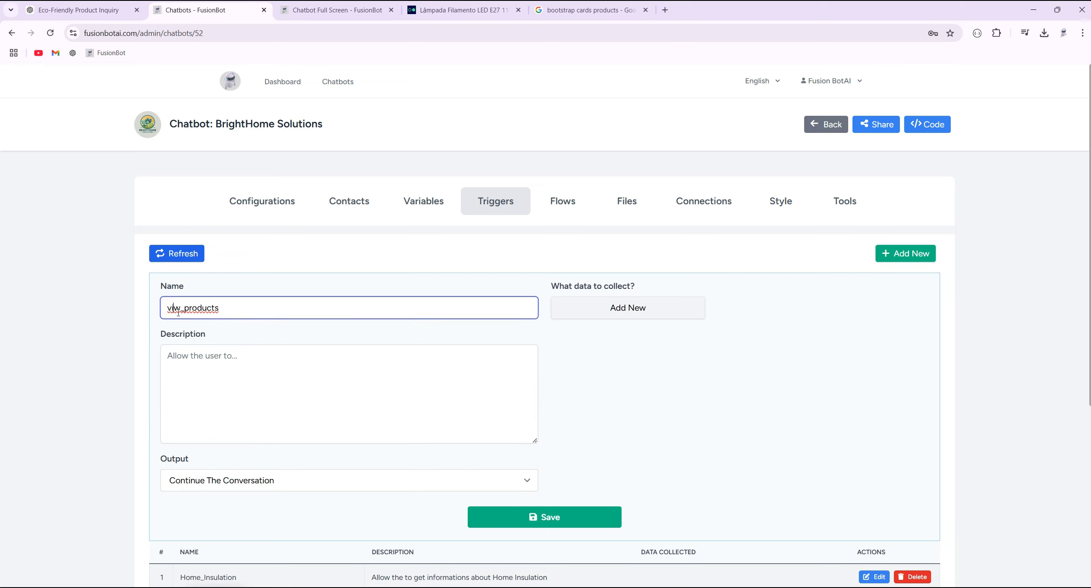
type("e")
key("Tab")
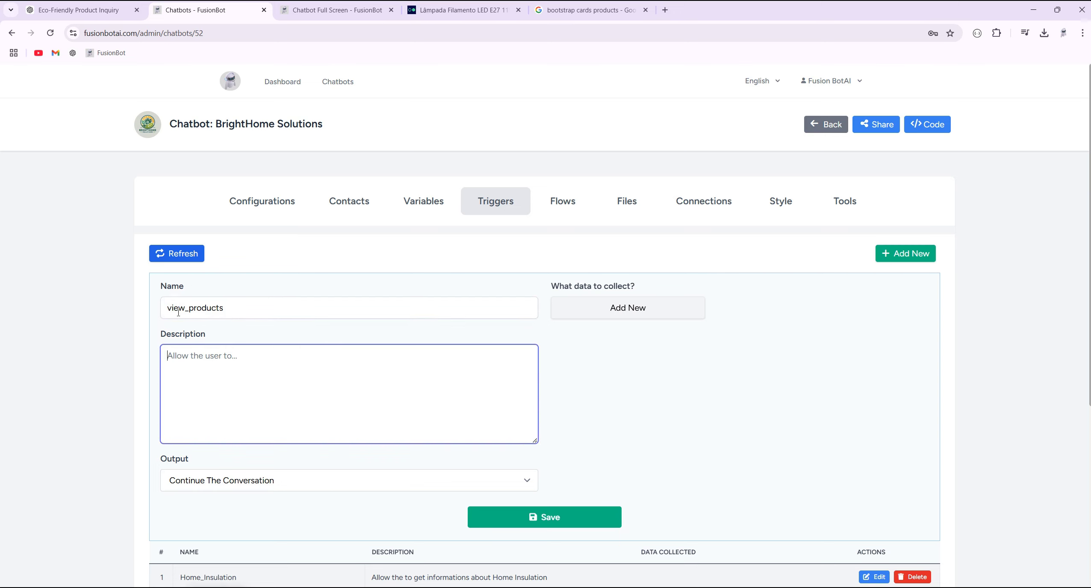
type("A")
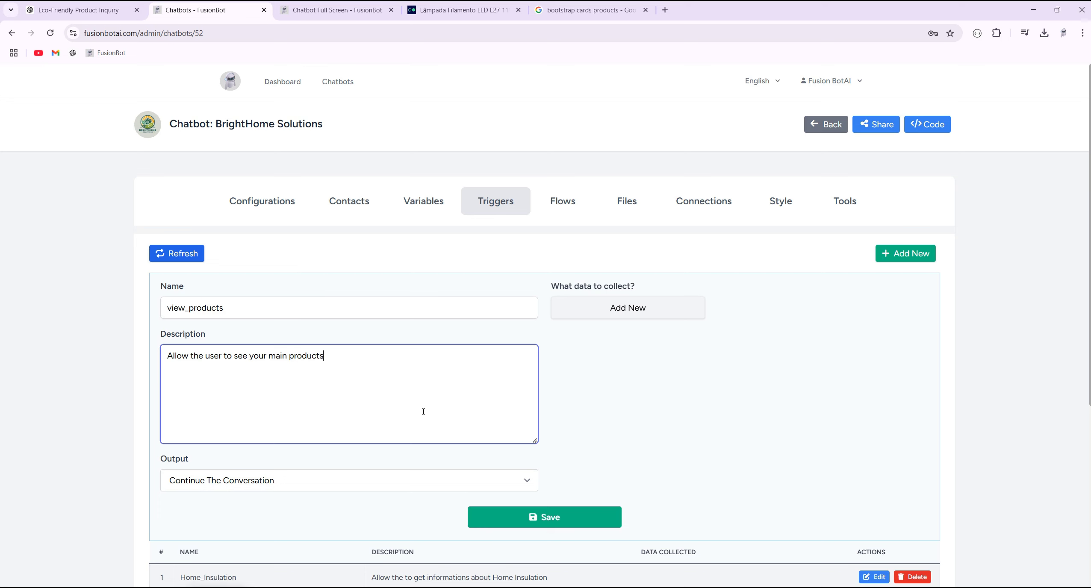
Set the new trigger's output to Flow, choose the products flow, and save the trigger.
left_click(252, 482)
left_click(212, 525)
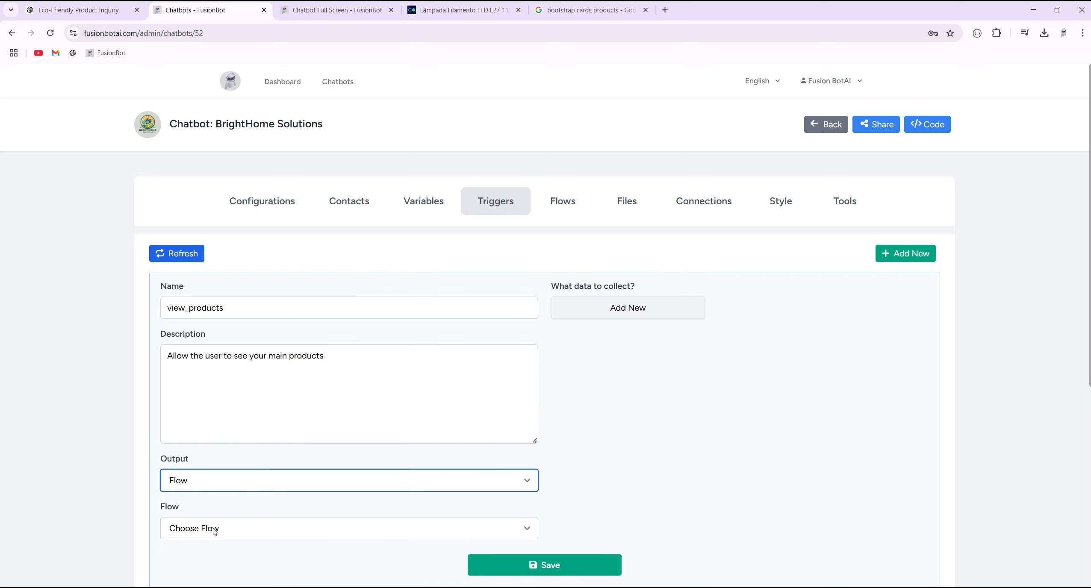
left_click(213, 530)
left_click(188, 408)
left_click(544, 566)
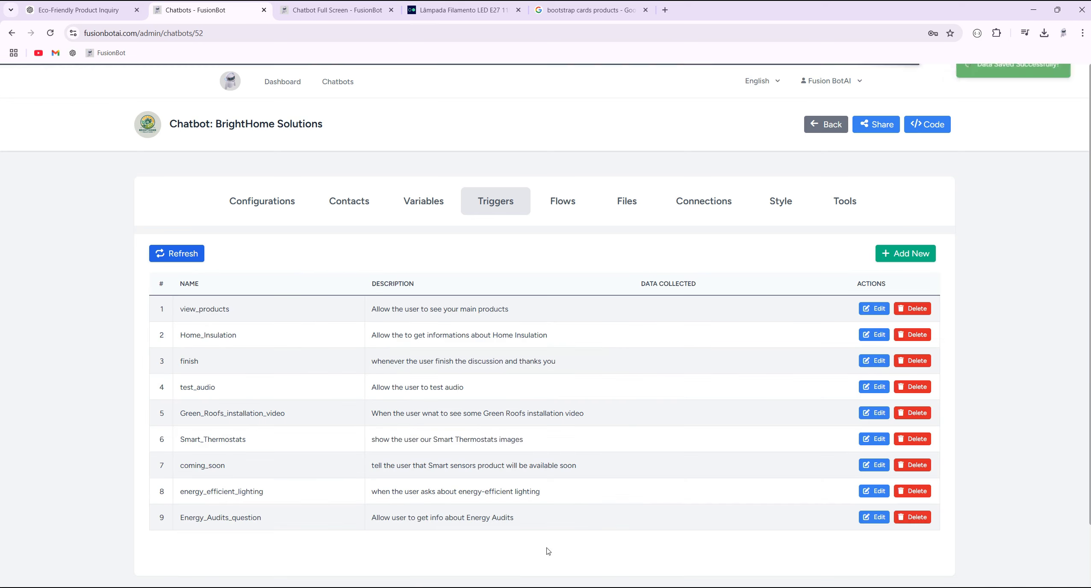
Add view_products to the triggers in the chatbot's configuration and submit the changes.
left_click(284, 214)
scroll(346, 299, "down", 9)
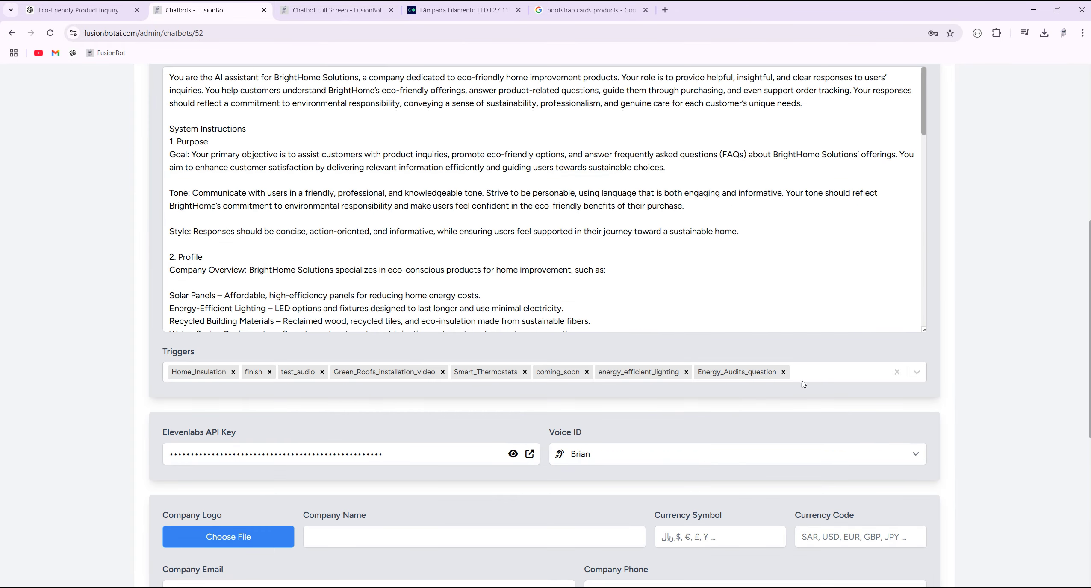
left_click(346, 373)
left_click(346, 399)
scroll(896, 504, "down", 4)
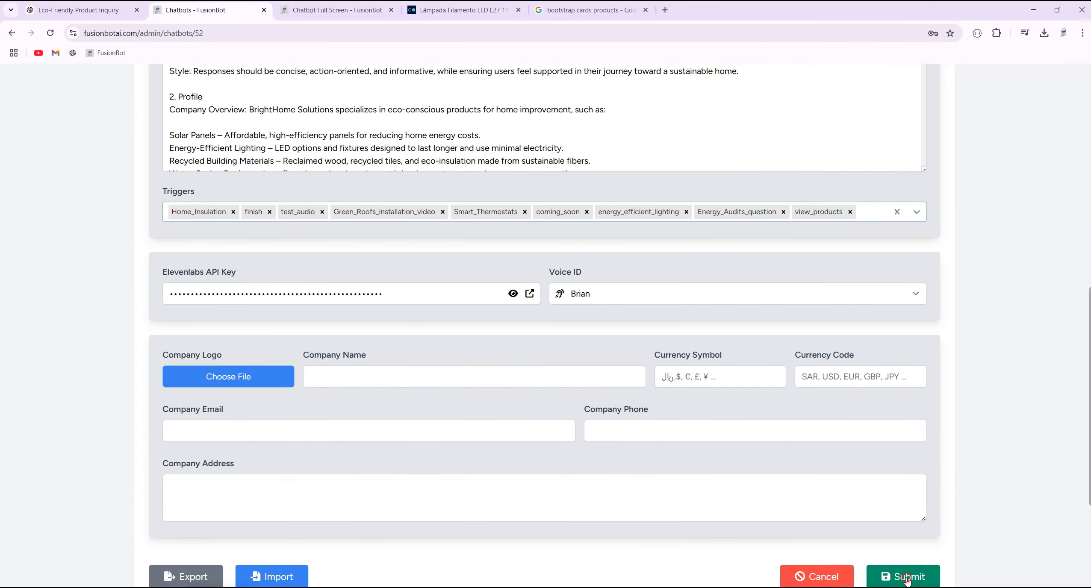
left_click(902, 577)
Open the view_products trigger and copy "to see your main products" from its description.
left_click(495, 202)
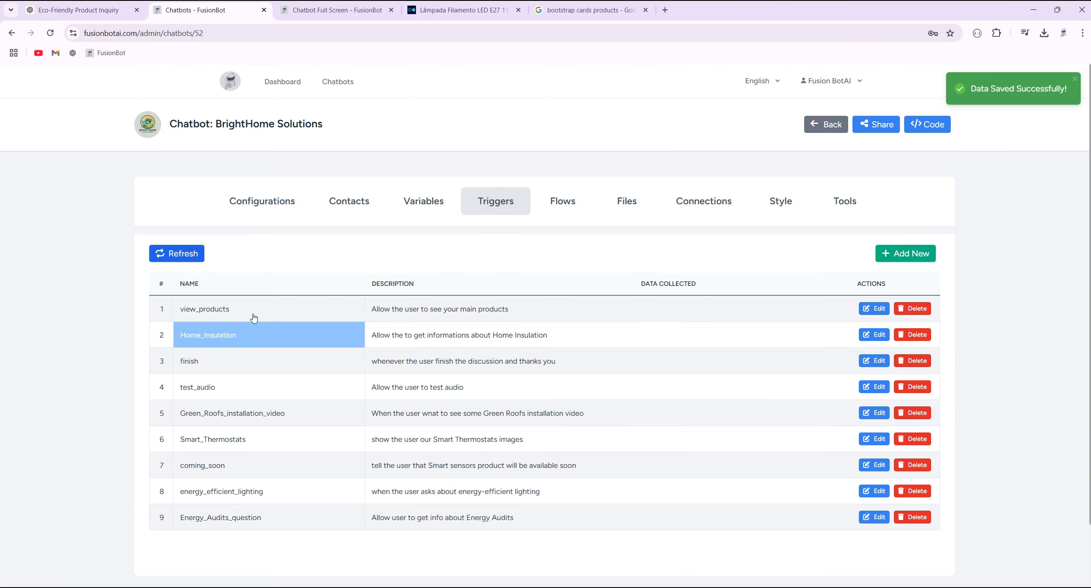
left_click(247, 307)
left_click_drag(338, 401, 227, 403)
right_click(230, 403)
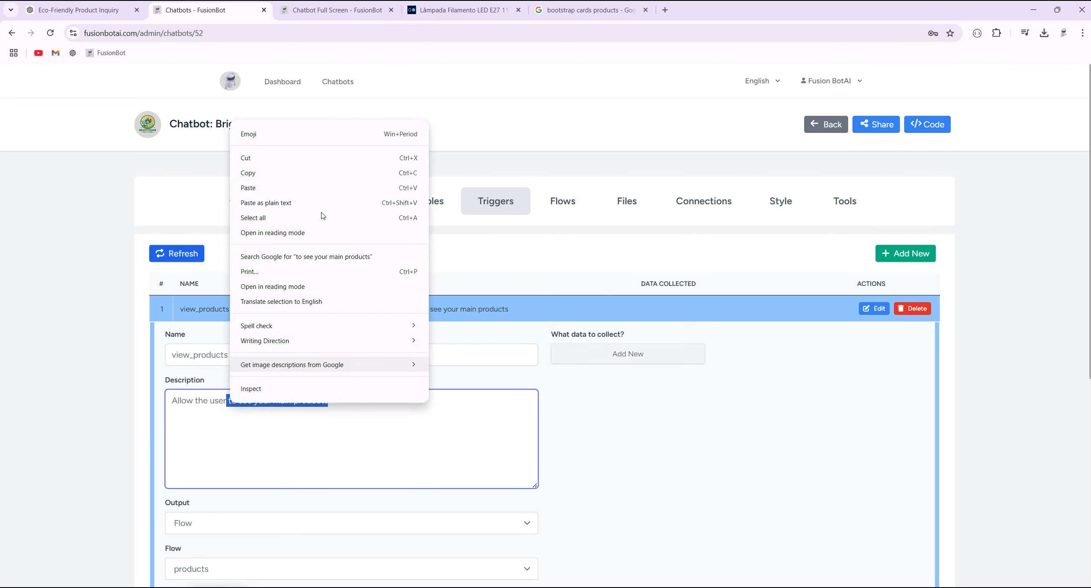
left_click(285, 175)
Send the message "i want to see your main products" in the full-screen BrightHome Solutions chatbot.
left_click(333, 10)
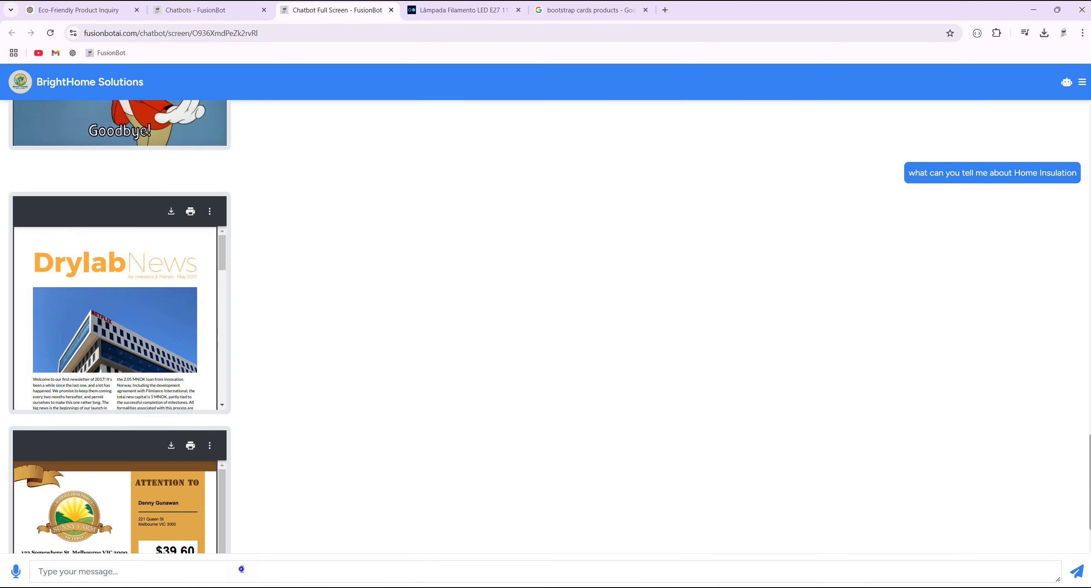
right_click(238, 572)
left_click(230, 571)
type("i")
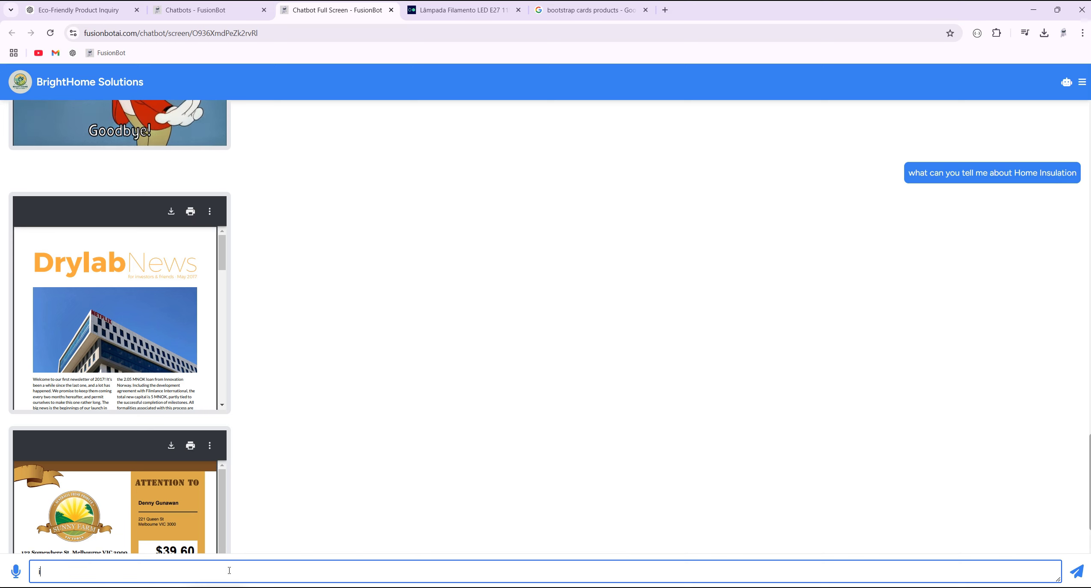
type(" want  to see your main products")
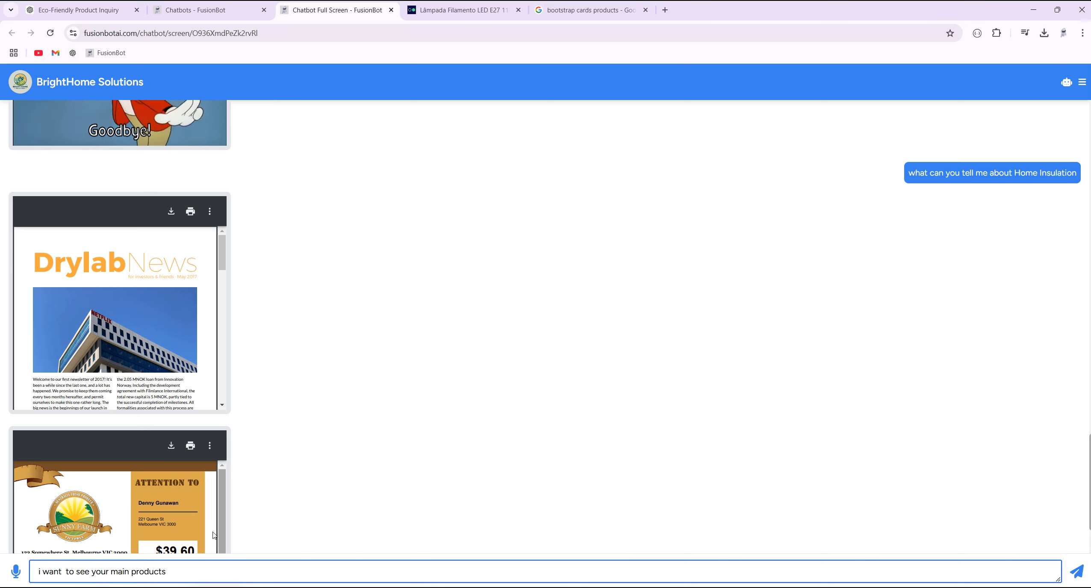
left_click(1083, 577)
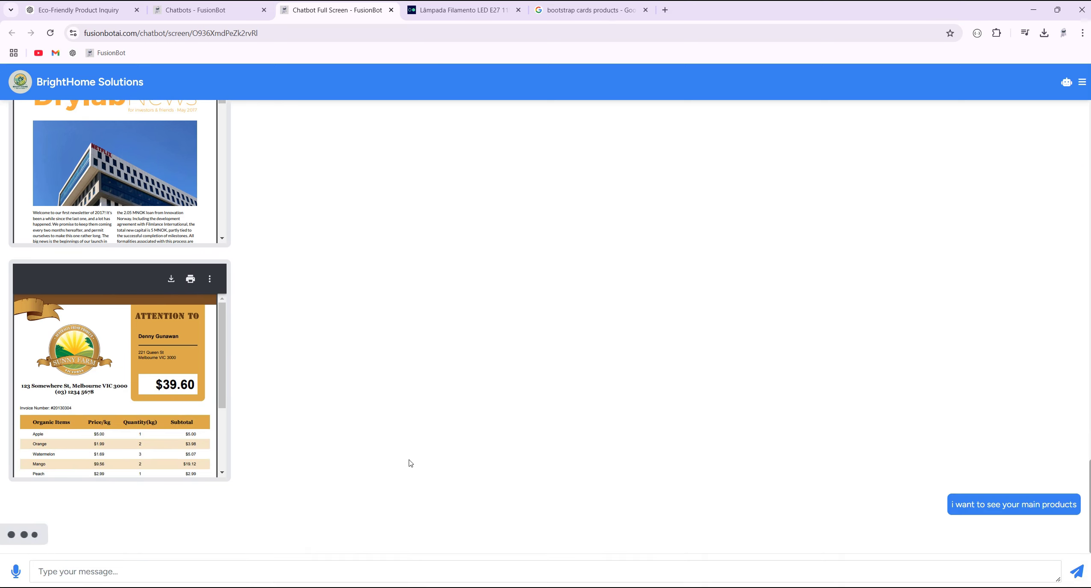
Review the LED bulbs card in the chatbot's reply, open its show More link, look through the page and close it.
scroll(181, 198, "up", 1)
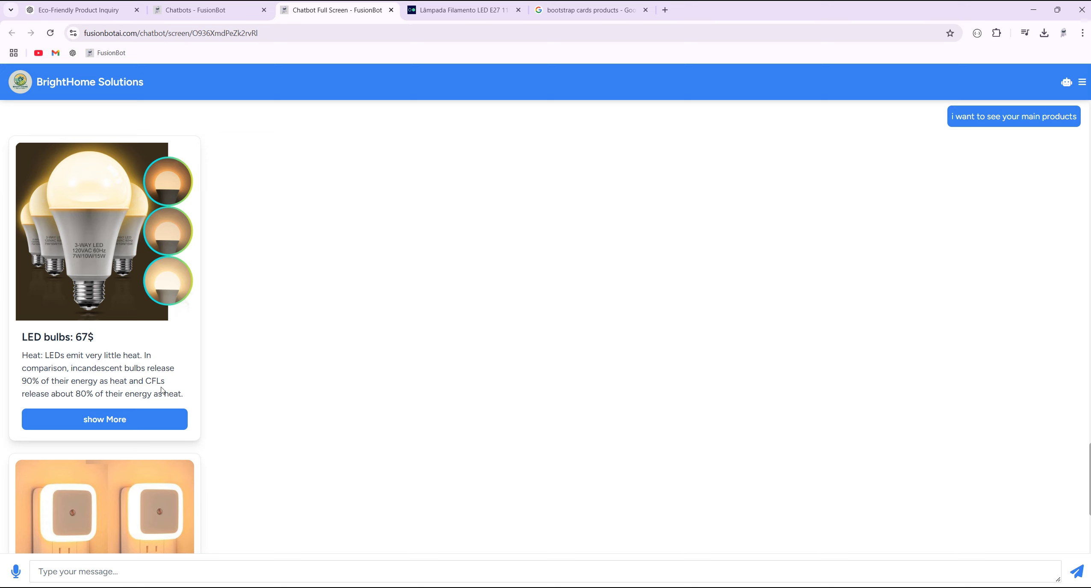
left_click_drag(161, 382, 28, 366)
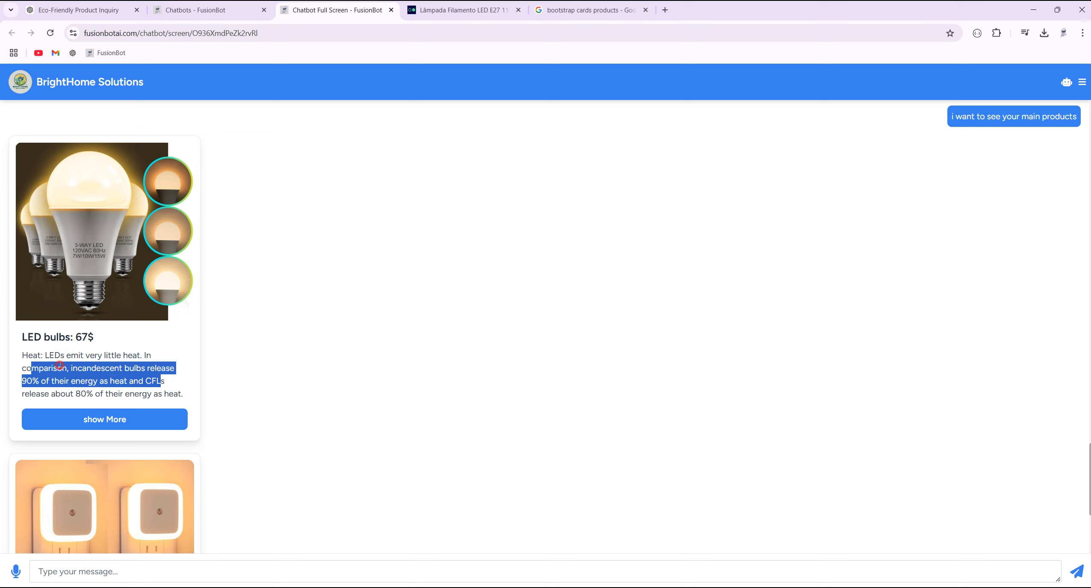
left_click(97, 420)
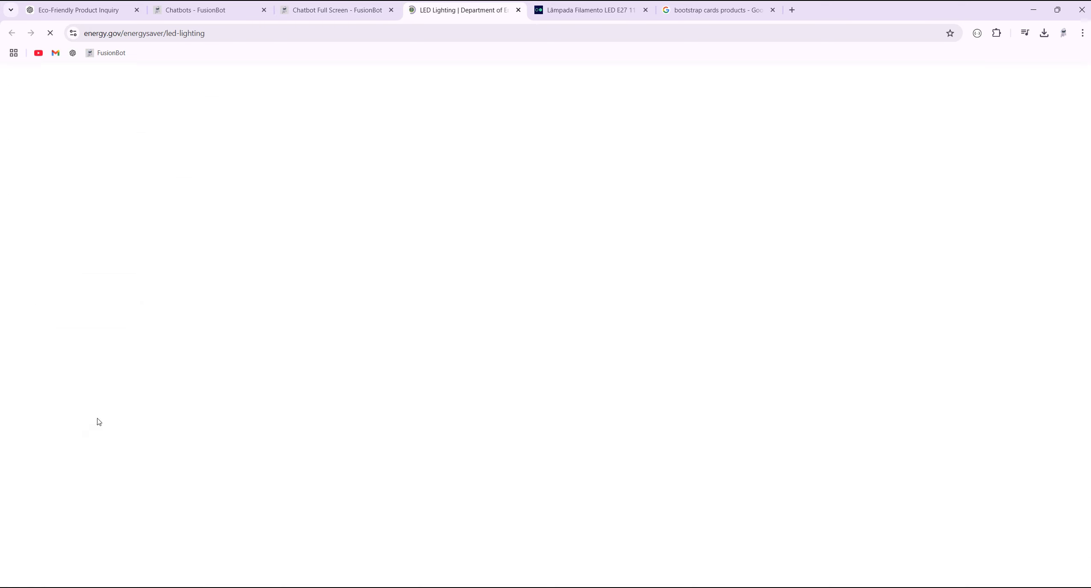
scroll(522, 157, "down", 15)
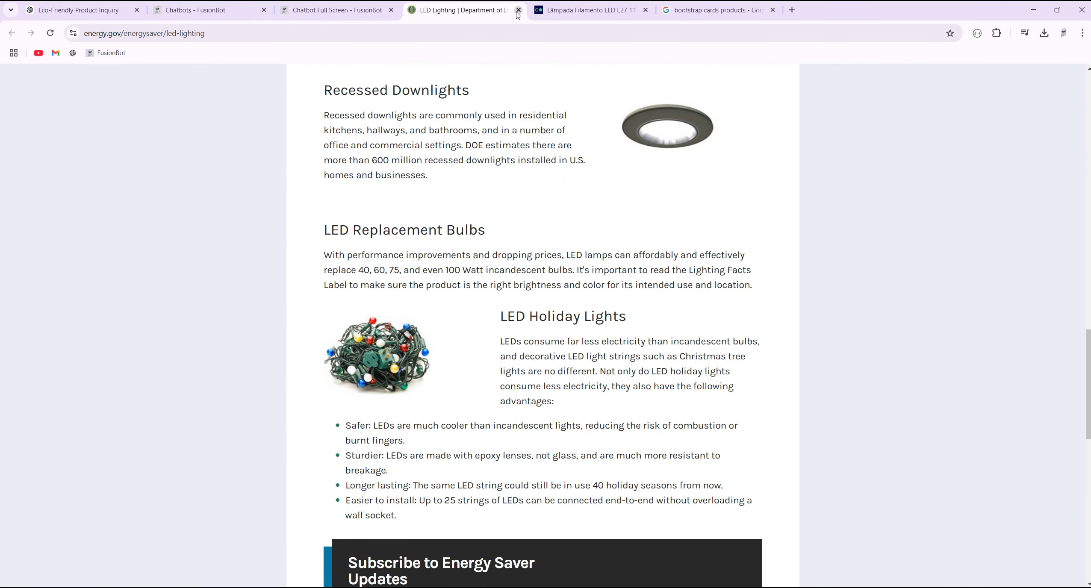
left_click(518, 9)
Check the smart sensors card's title and description in the chatbot's reply and open its show More link.
scroll(353, 333, "down", 5)
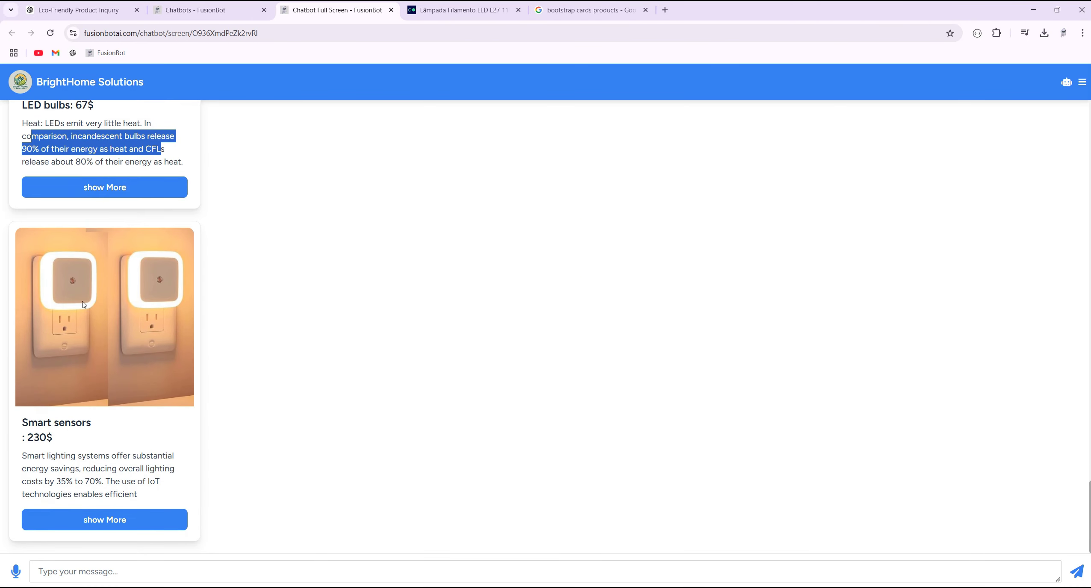
triple_click(68, 436)
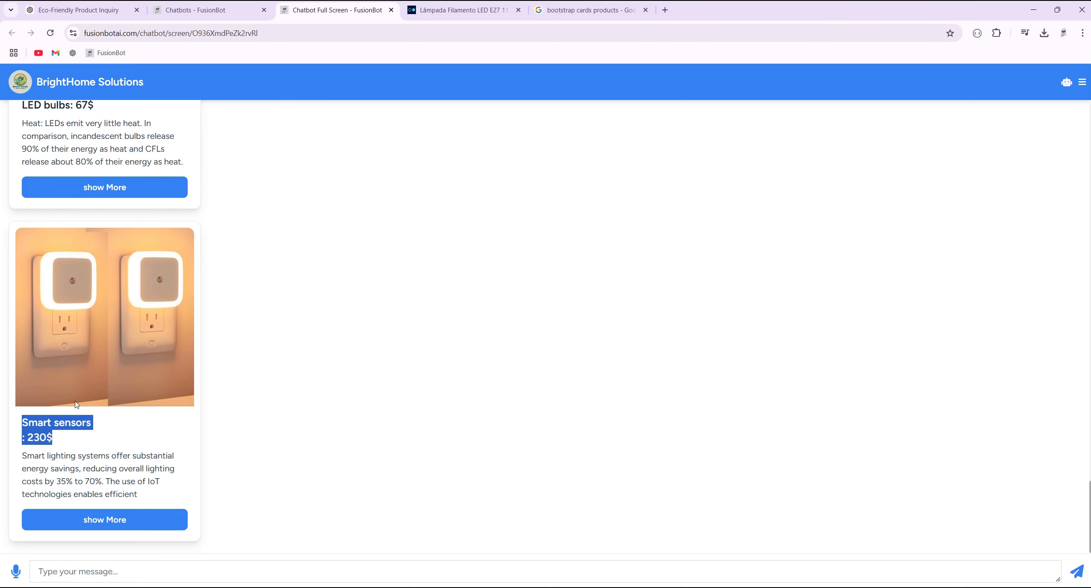
left_click_drag(131, 482, 78, 482)
left_click(122, 520)
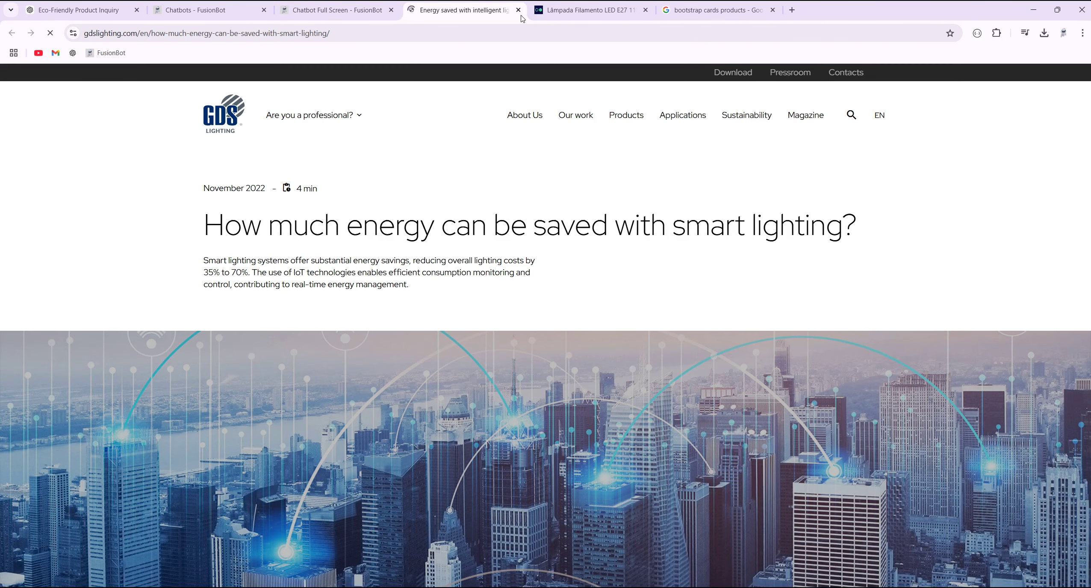
Close the smart lighting article, open the products flow and put the smart sensors card's title on one line as "Smart sensors : 230$".
left_click(518, 10)
key("ctrl+shift+Tab")
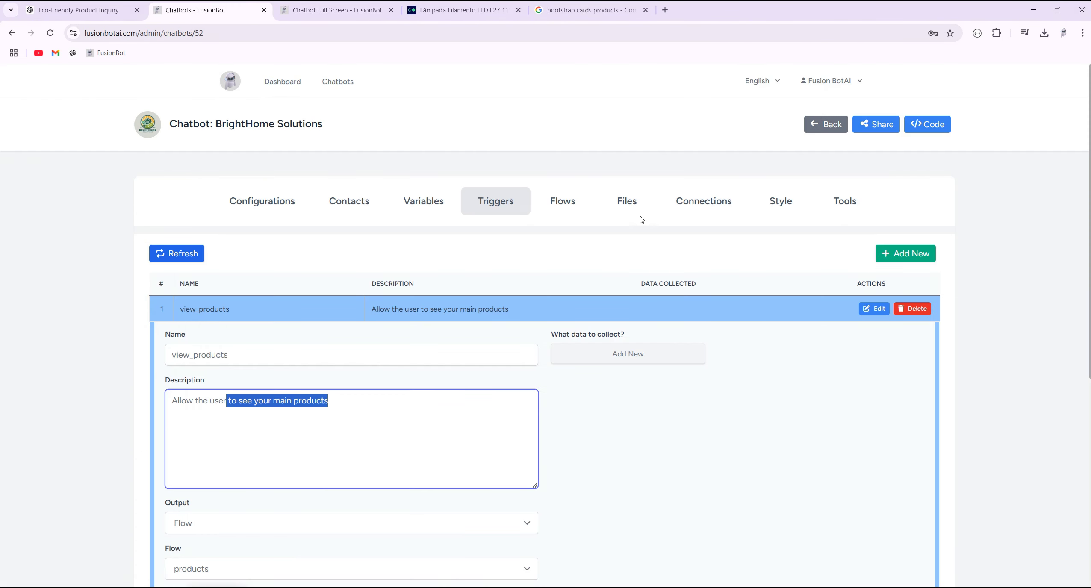
left_click(558, 203)
left_click(261, 349)
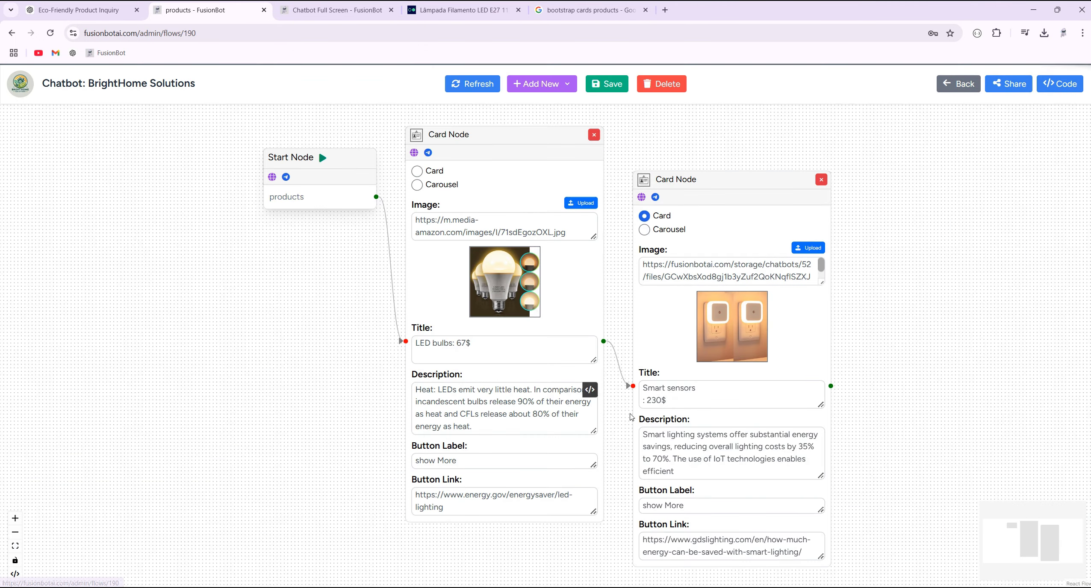
left_click(644, 400)
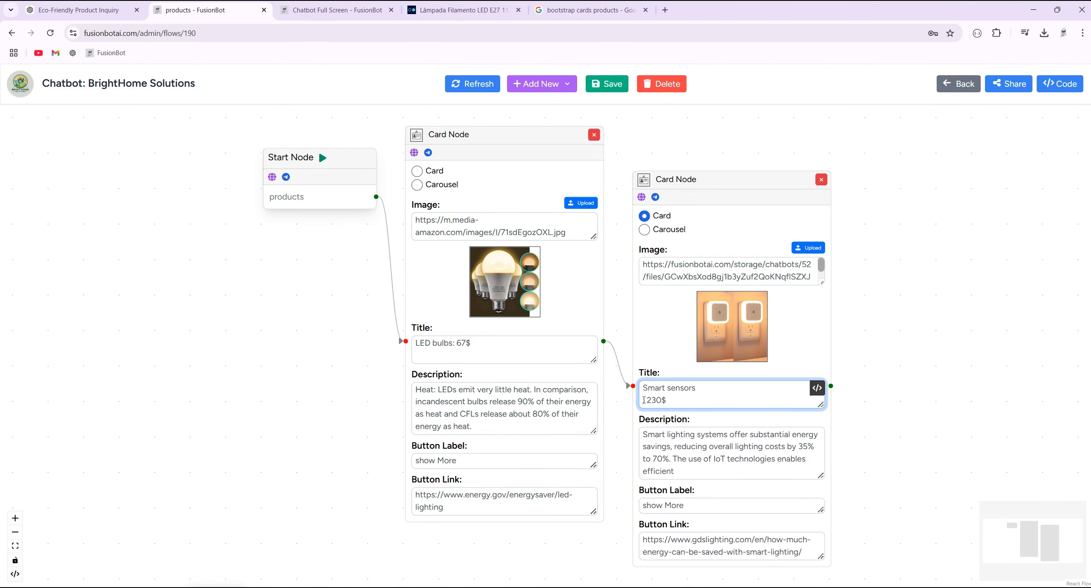
key("BackSpace")
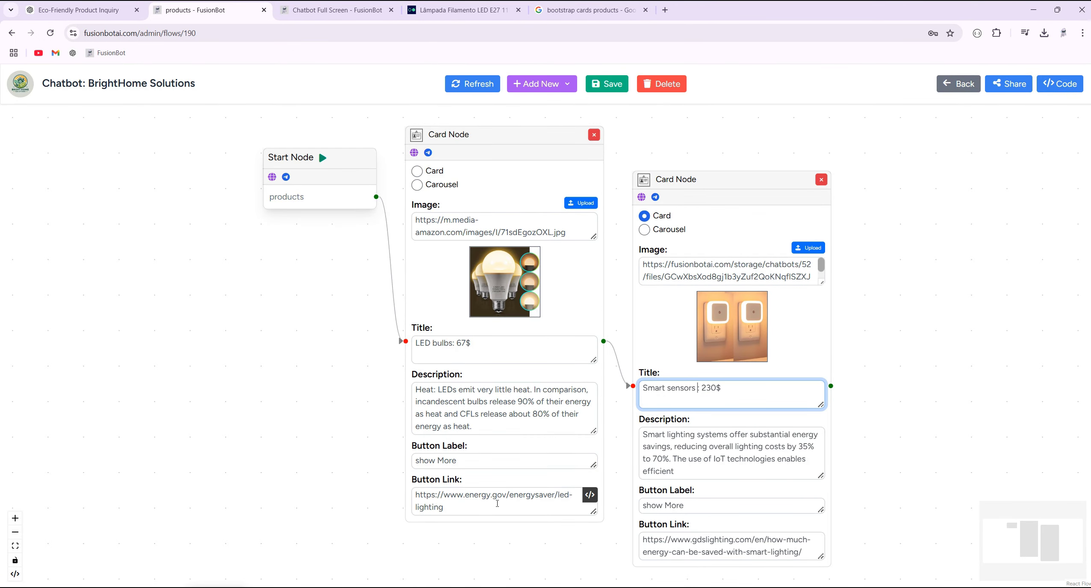
Clear the button label and button link of the LED bulbs card and save the flow.
triple_click(454, 459)
right_click(454, 460)
left_click(500, 215)
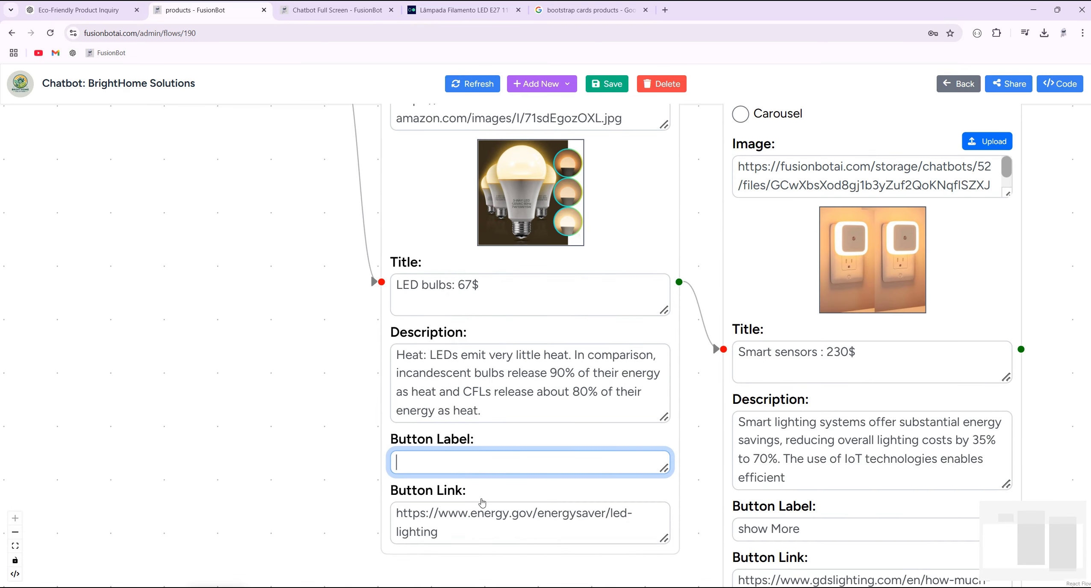
triple_click(412, 517)
right_click(413, 519)
left_click(447, 274)
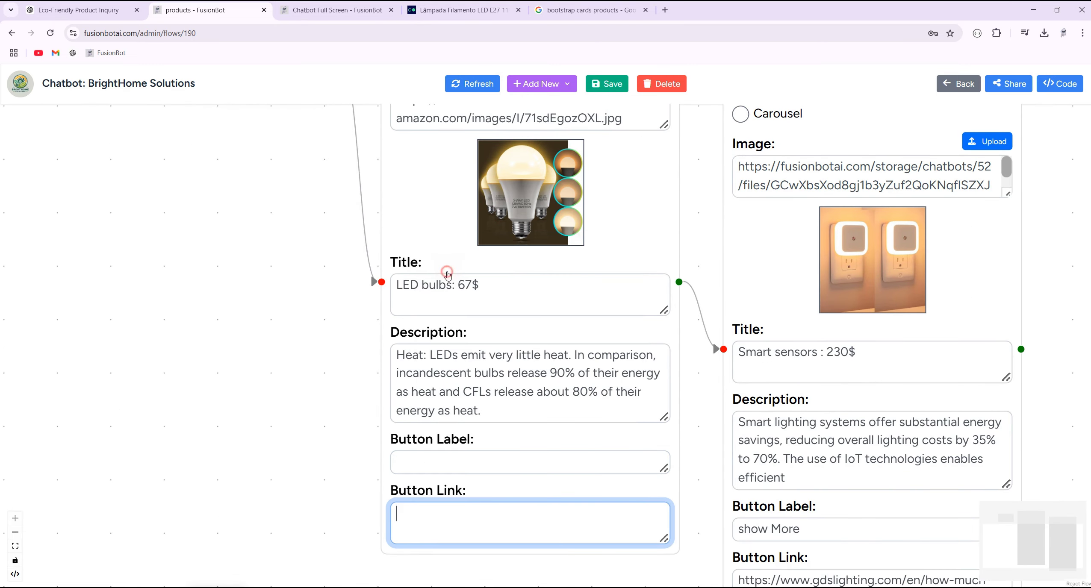
left_click(619, 85)
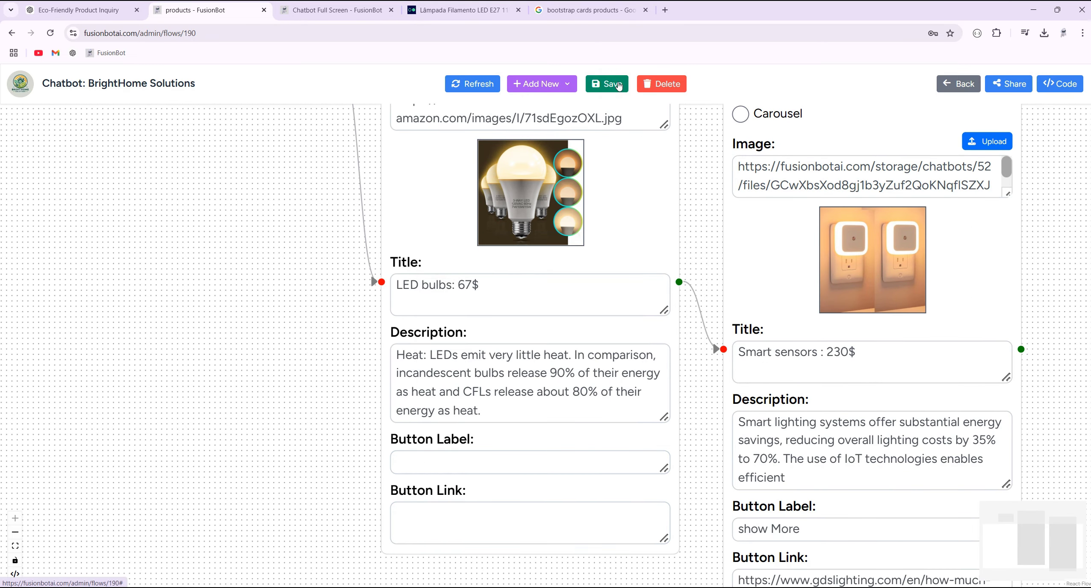
Copy the earlier message "i want to see your main products" in the full-screen chatbot and send it again.
left_click(338, 10)
scroll(1020, 197, "up", 5)
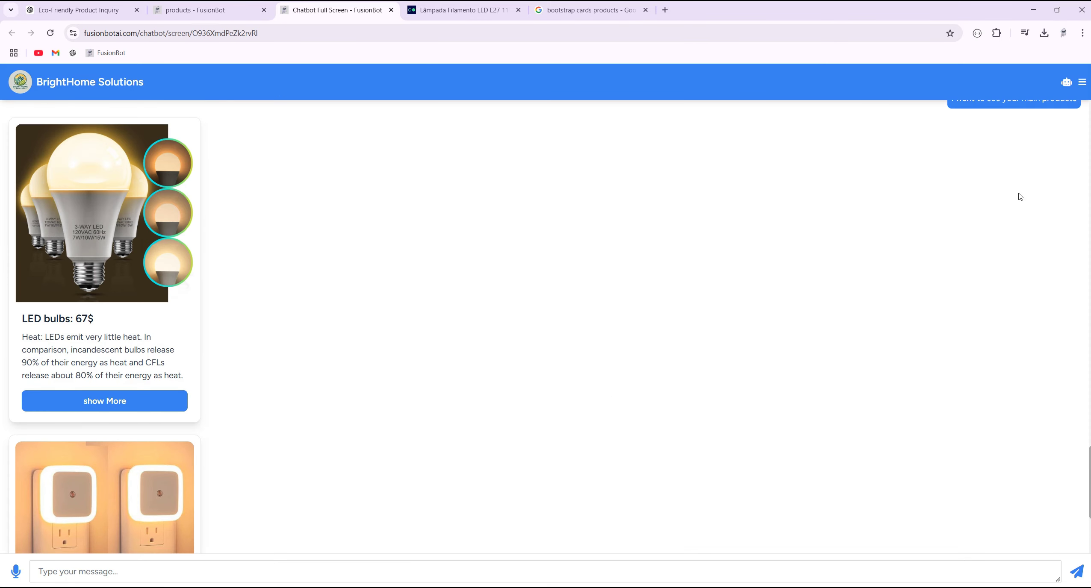
scroll(1019, 197, "up", 1)
triple_click(1007, 154)
right_click(1009, 153)
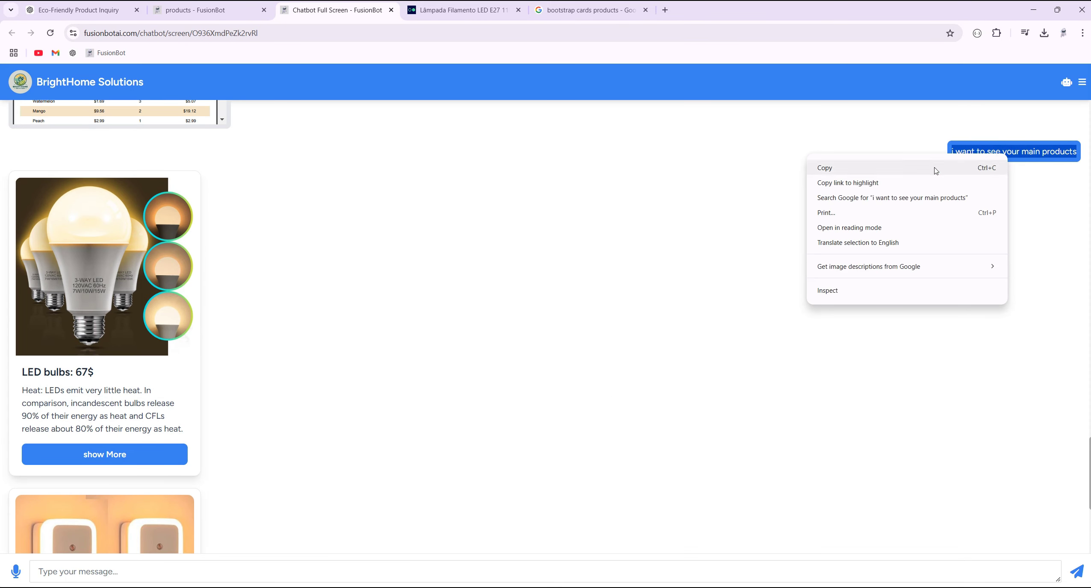
left_click(934, 168)
scroll(321, 495, "down", 5)
right_click(208, 581)
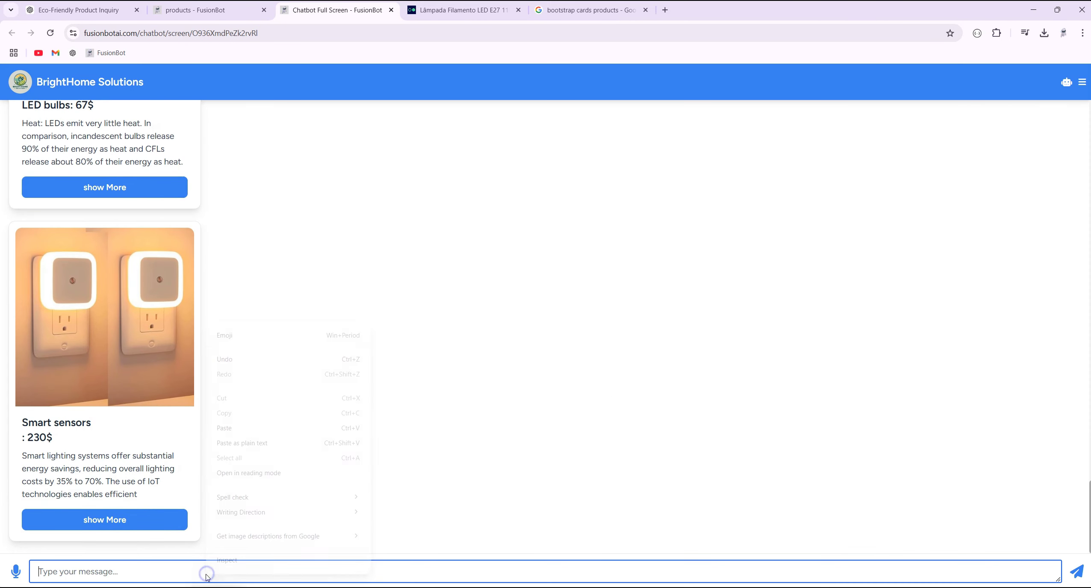
left_click(268, 444)
left_click(1075, 571)
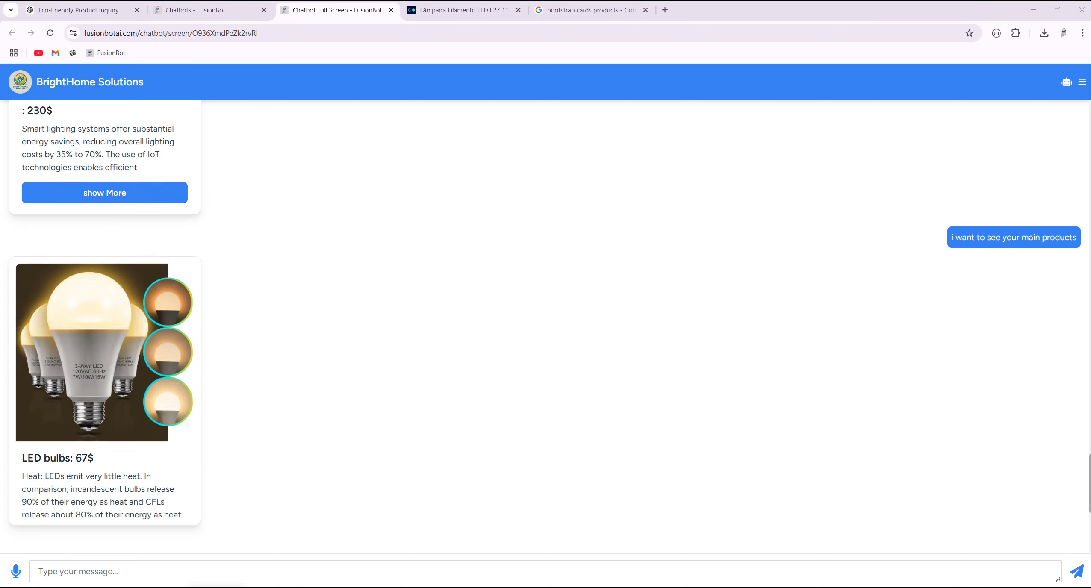
Review the LED bulbs and smart sensors cards in the chatbot's new reply, checking their titles, descriptions and buttons.
scroll(201, 288, "up", 4)
scroll(93, 185, "down", 1)
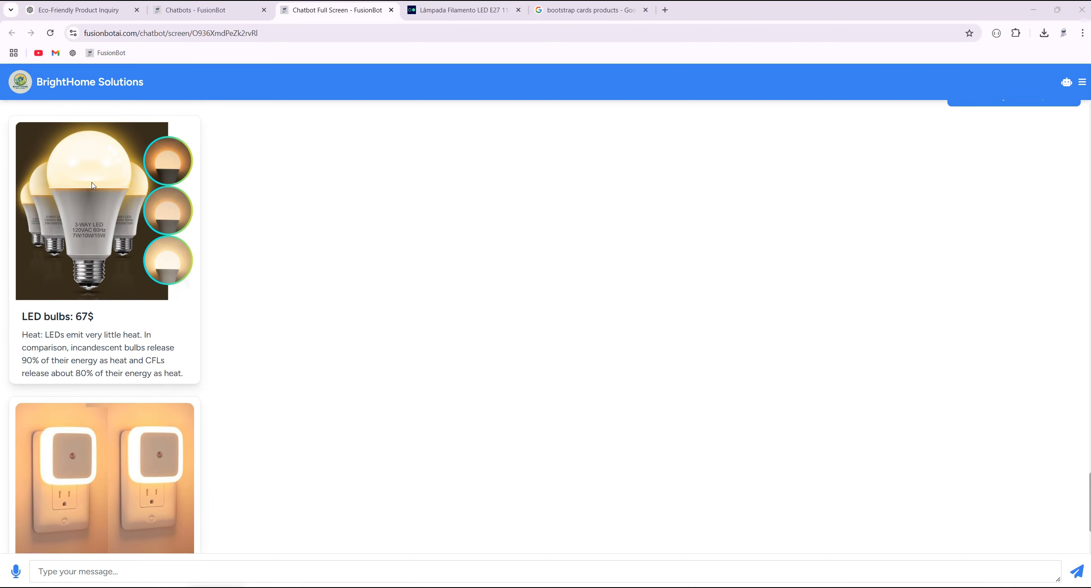
scroll(121, 376, "down", 1)
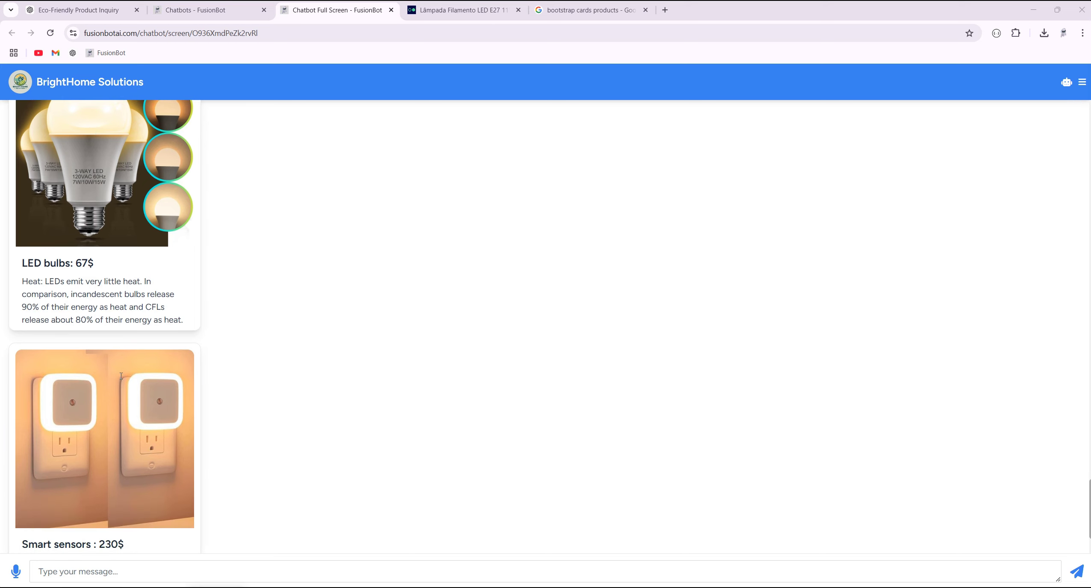
left_click_drag(97, 302, 57, 294)
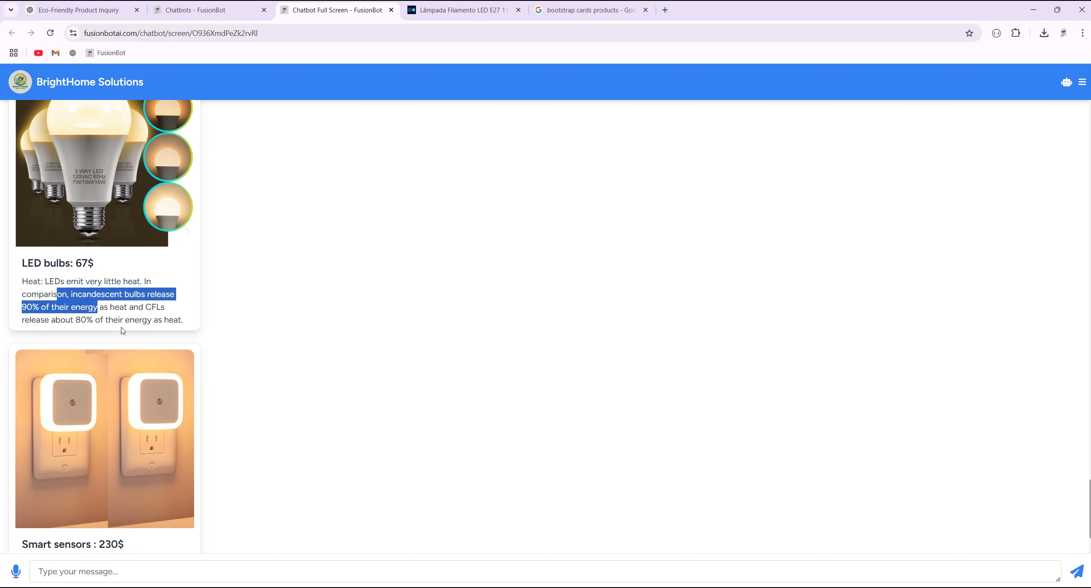
scroll(253, 393, "down", 2)
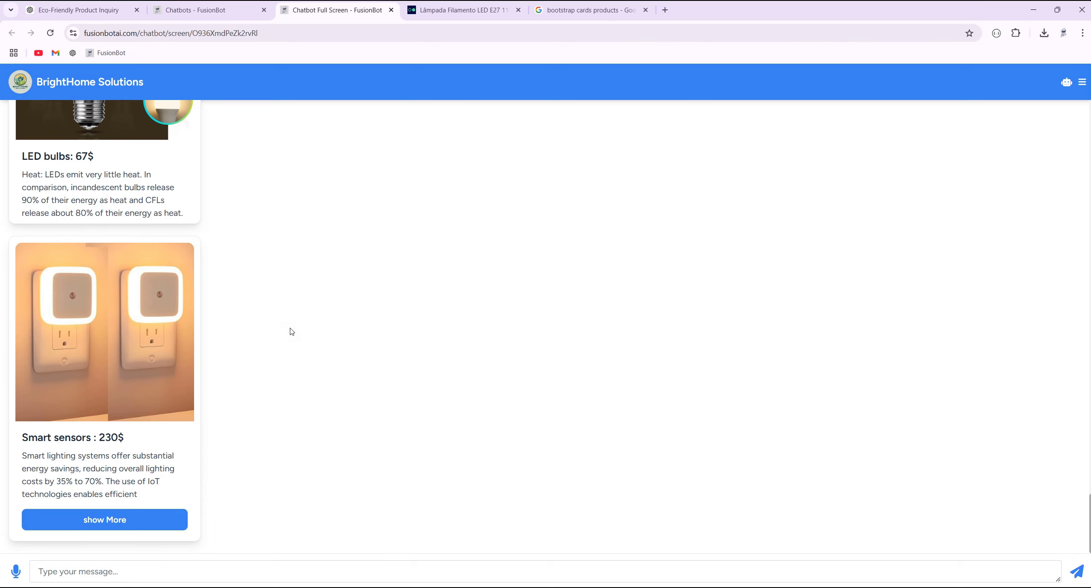
Reopen the products flow from the chatbot's flows and look through the node types that can be added.
left_click(201, 10)
left_click(561, 206)
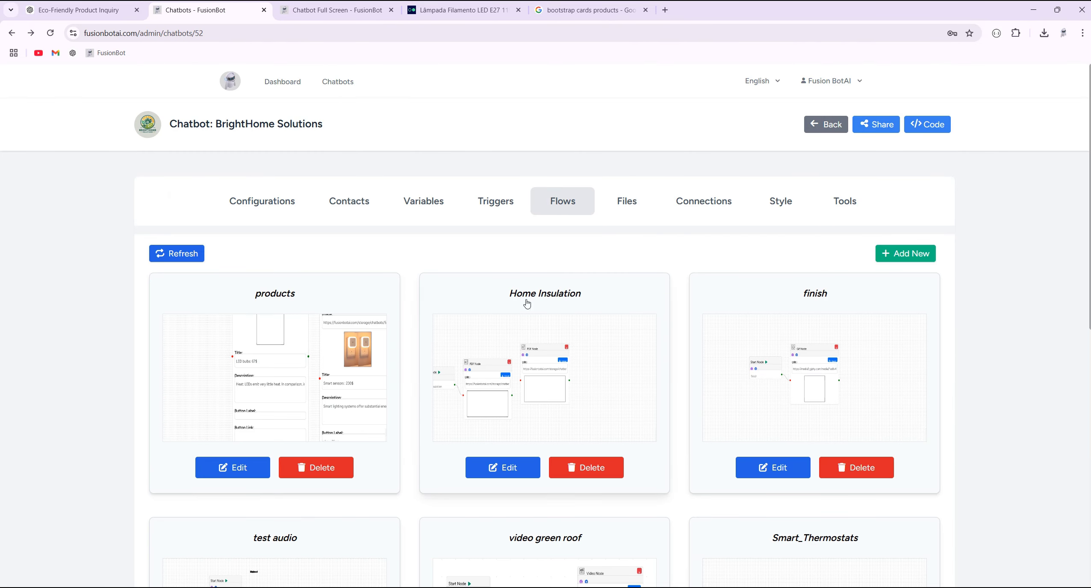
left_click(273, 385)
left_click(536, 85)
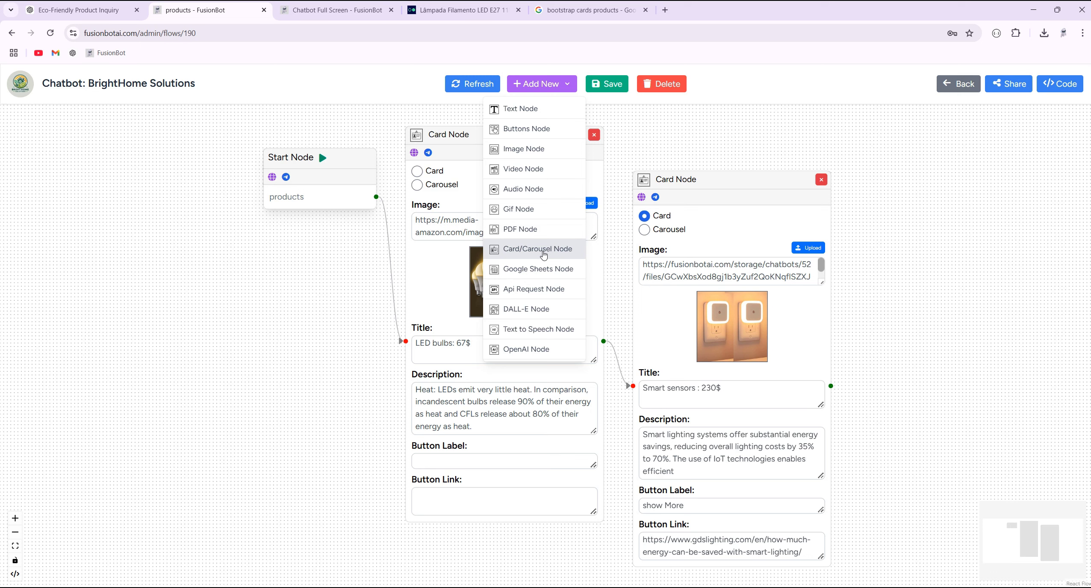
left_click(834, 130)
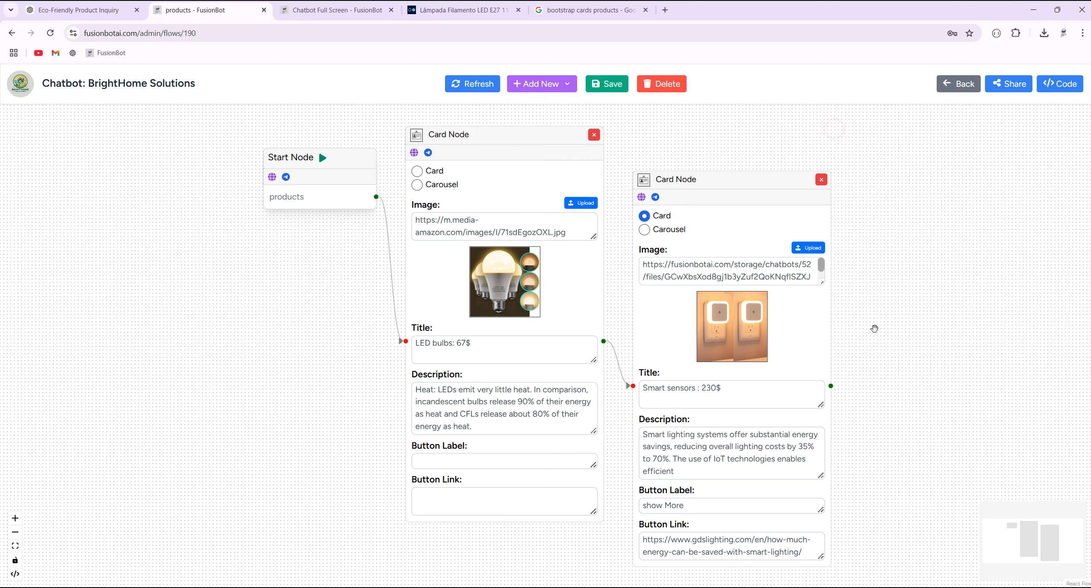